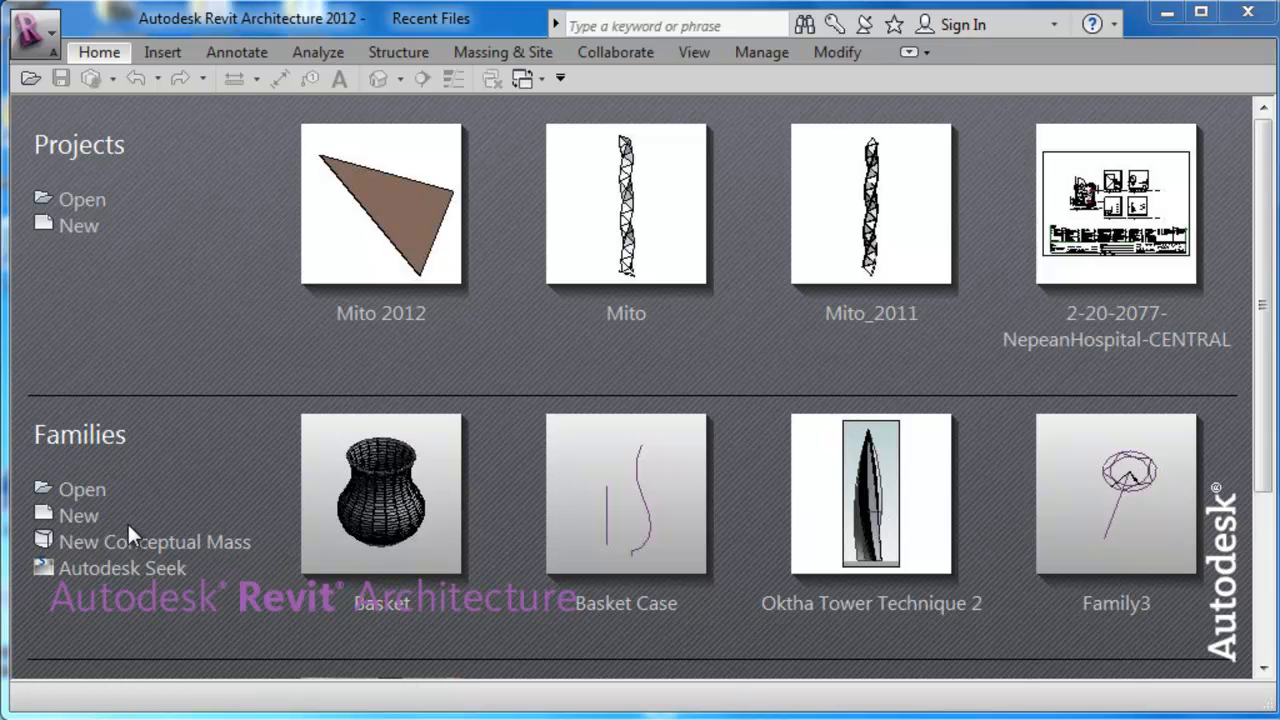
# Create a new family from the Metric Curtain Panel Pattern Based.rft template.
pyautogui.click(80, 522)
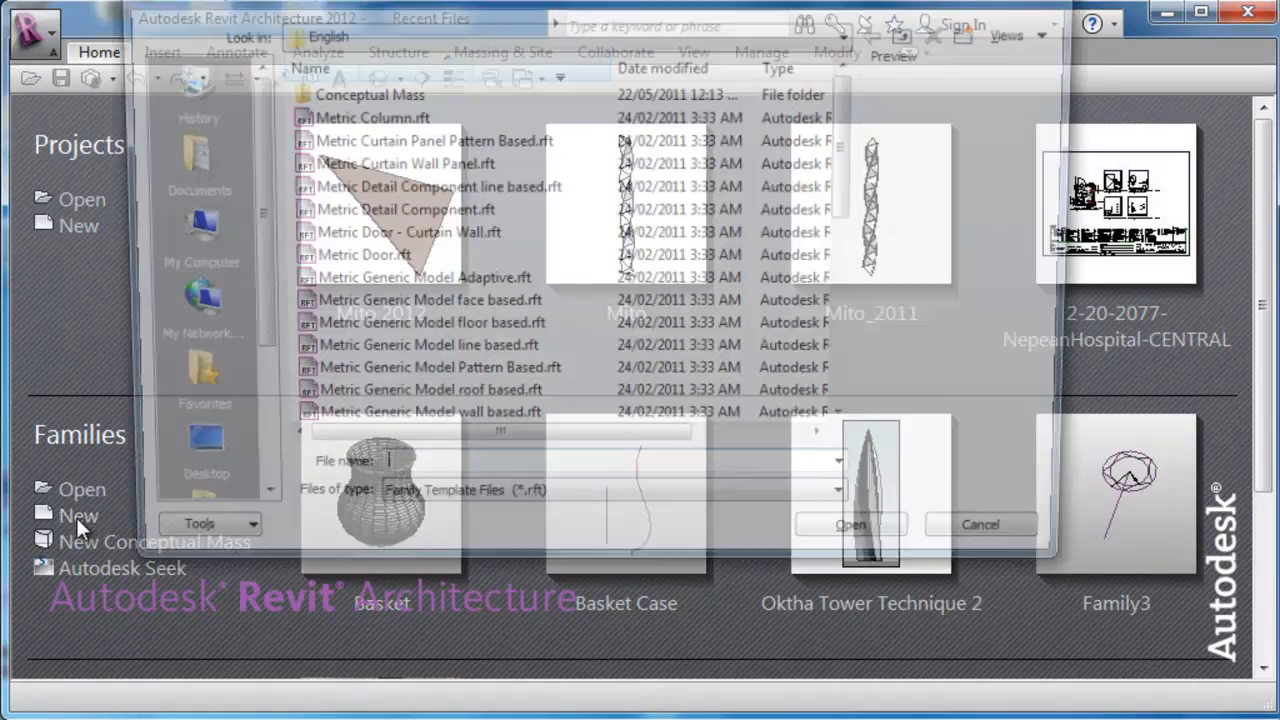
pyautogui.click(437, 142)
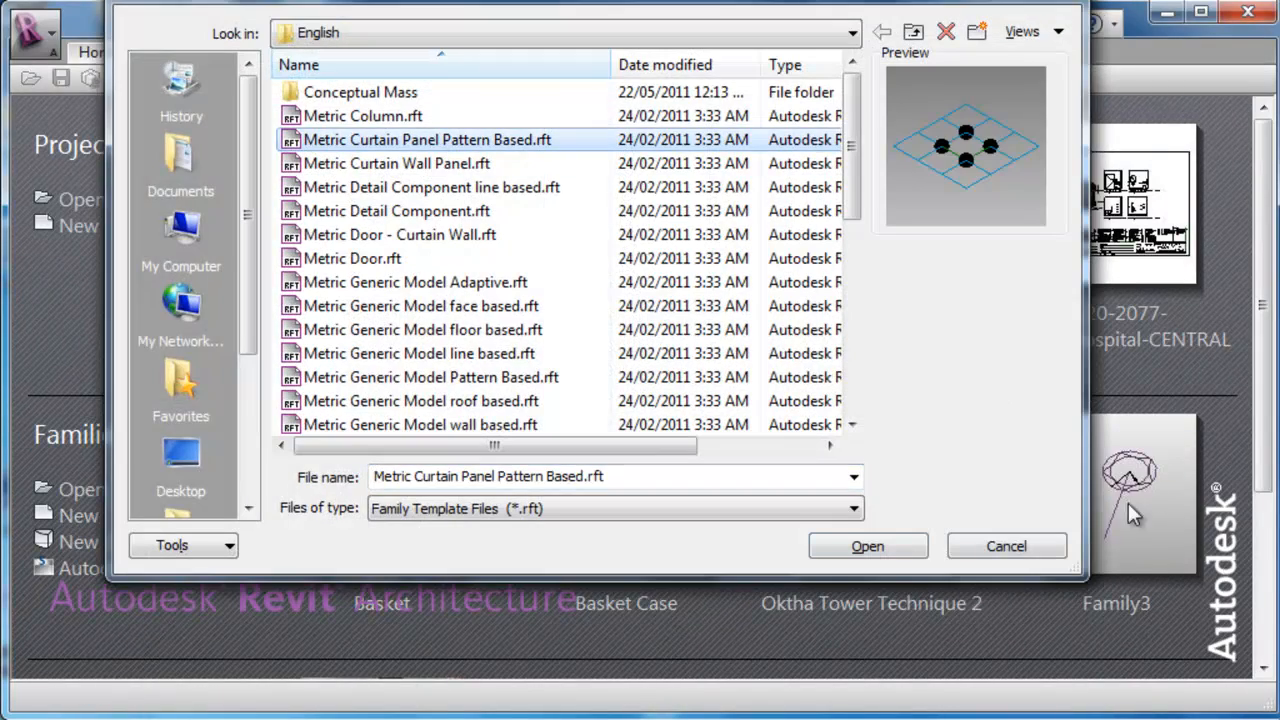
pyautogui.click(888, 546)
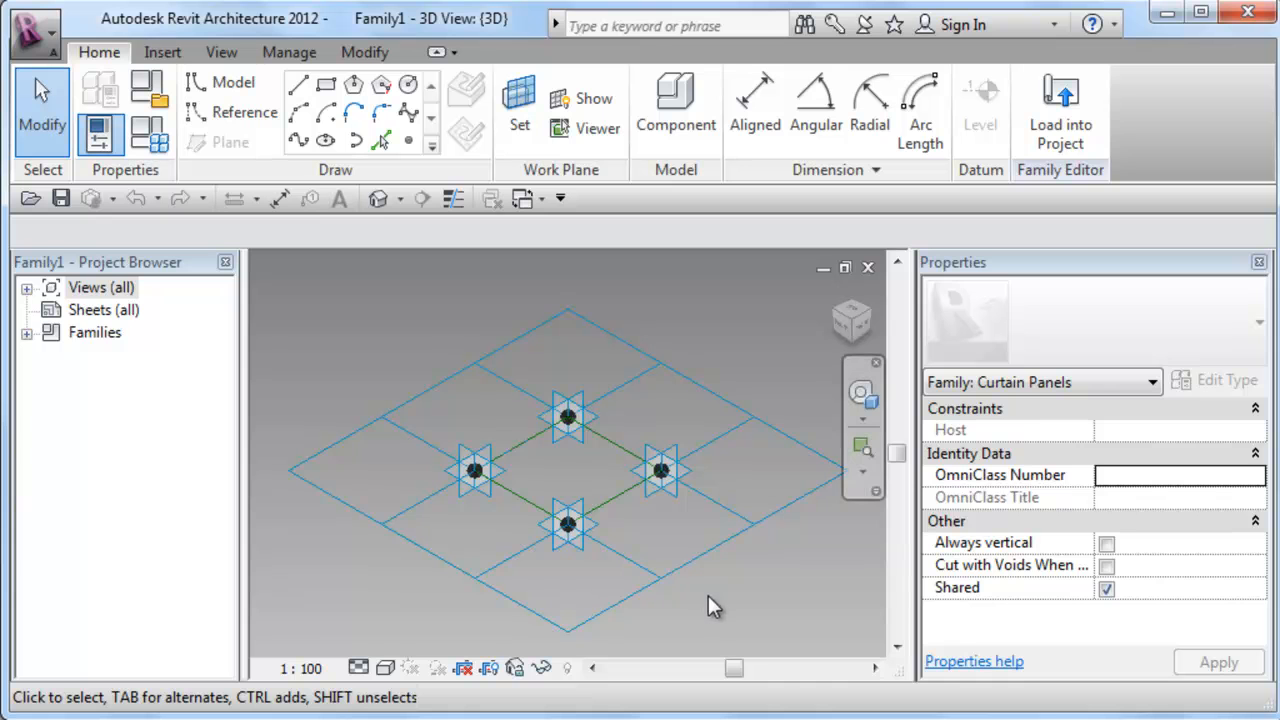
# Change the tile pattern grid type to 1/2 Step.
pyautogui.moveTo(762, 624); pyautogui.dragTo(727, 622, button='middle')
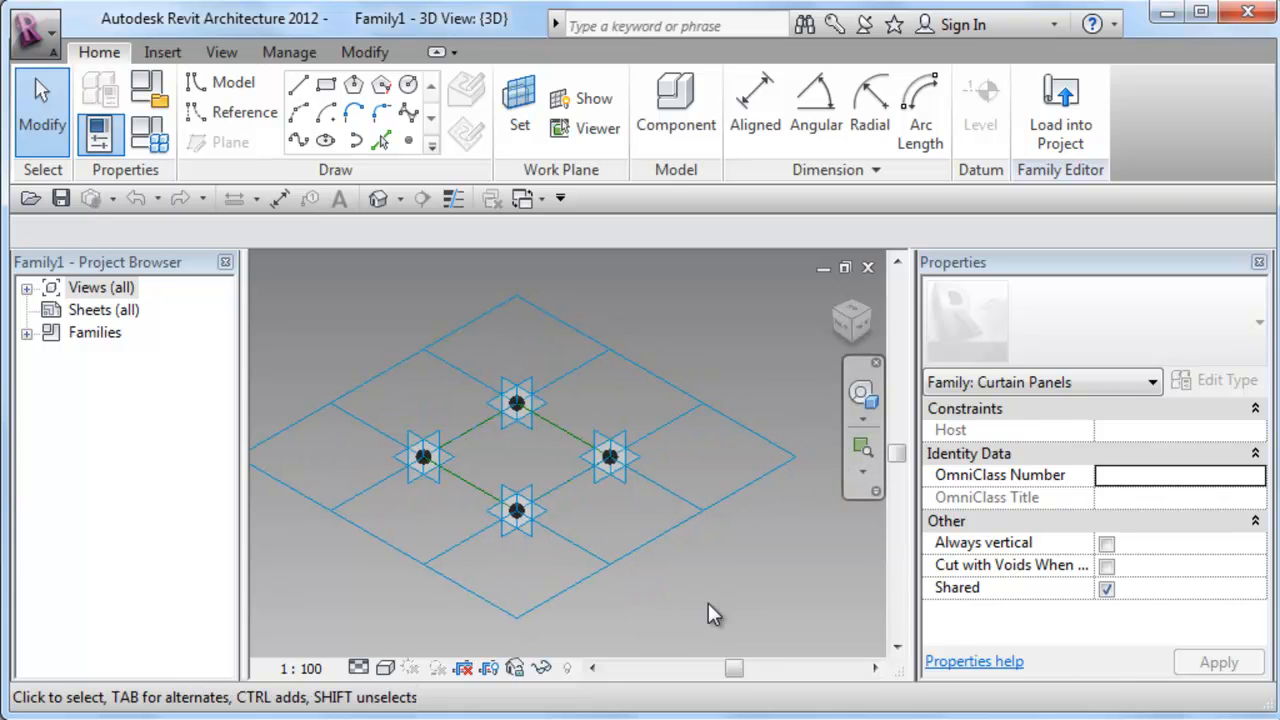
pyautogui.click(660, 541)
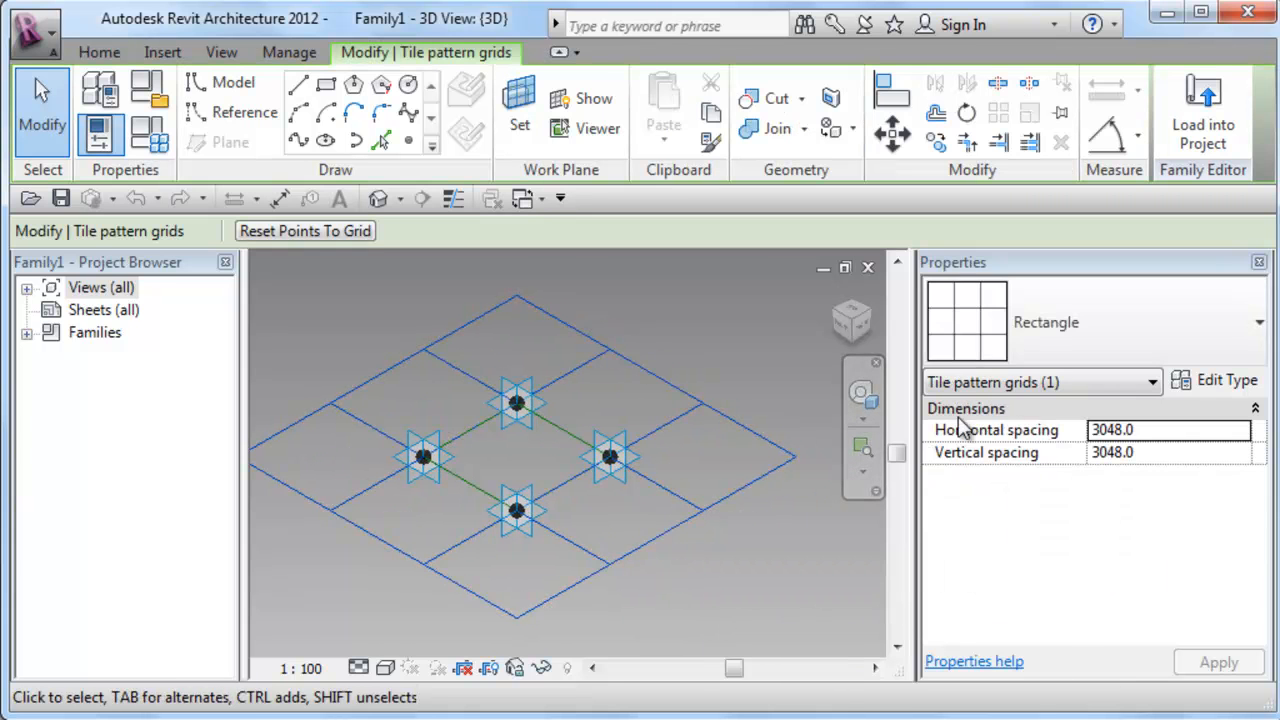
pyautogui.click(1228, 346)
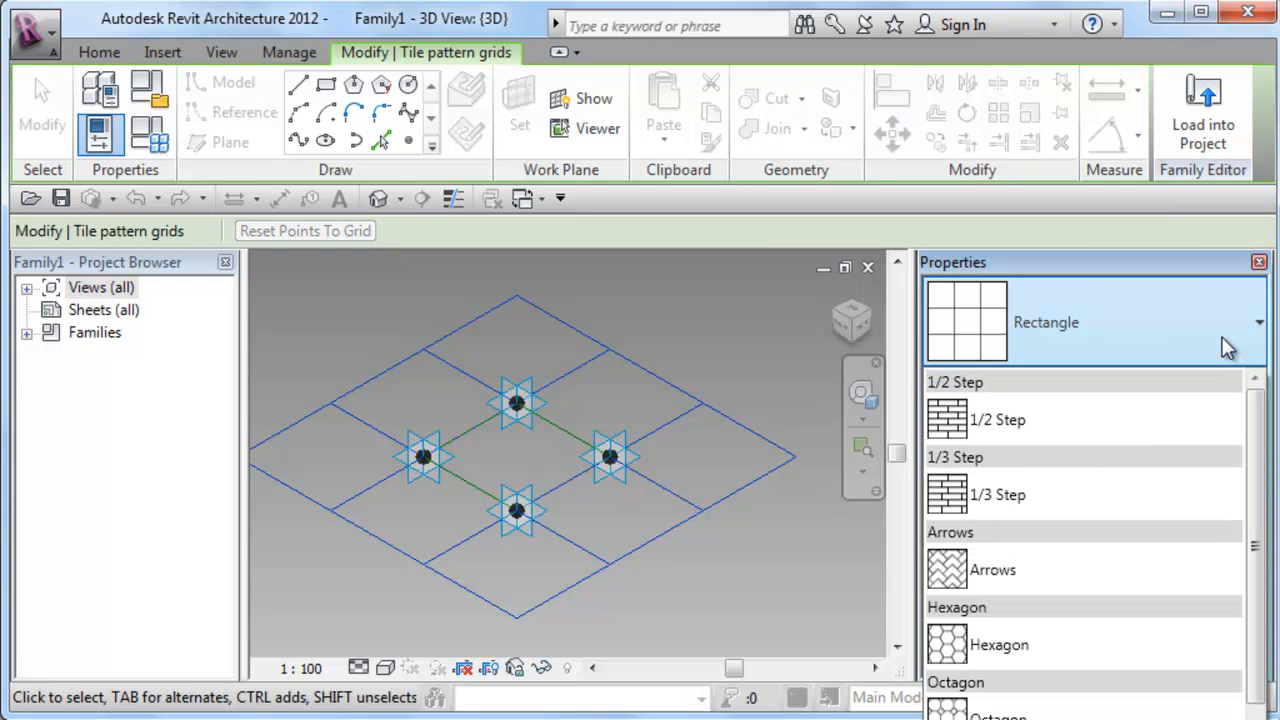
pyautogui.click(1078, 432)
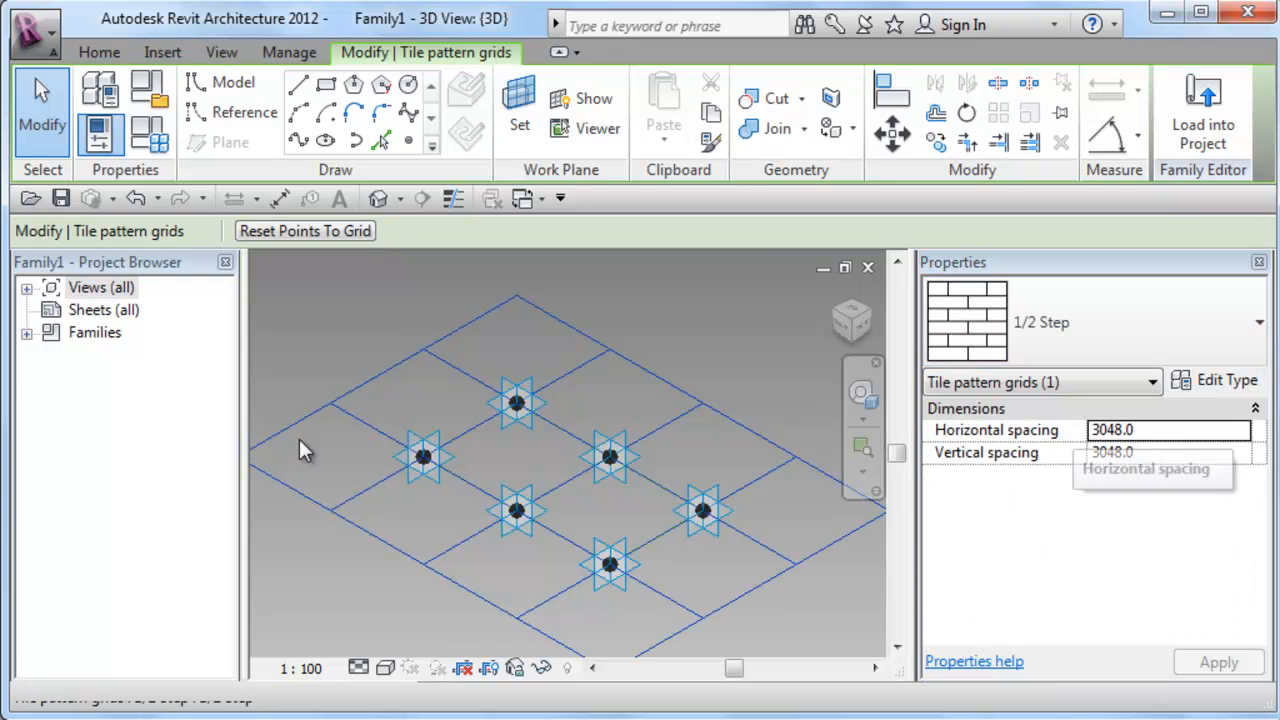
# Add an aligned dimension between adaptive placement points 1 and 2, placed outside the panel edge.
pyautogui.moveTo(417, 551); pyautogui.dragTo(577, 525, button='middle')
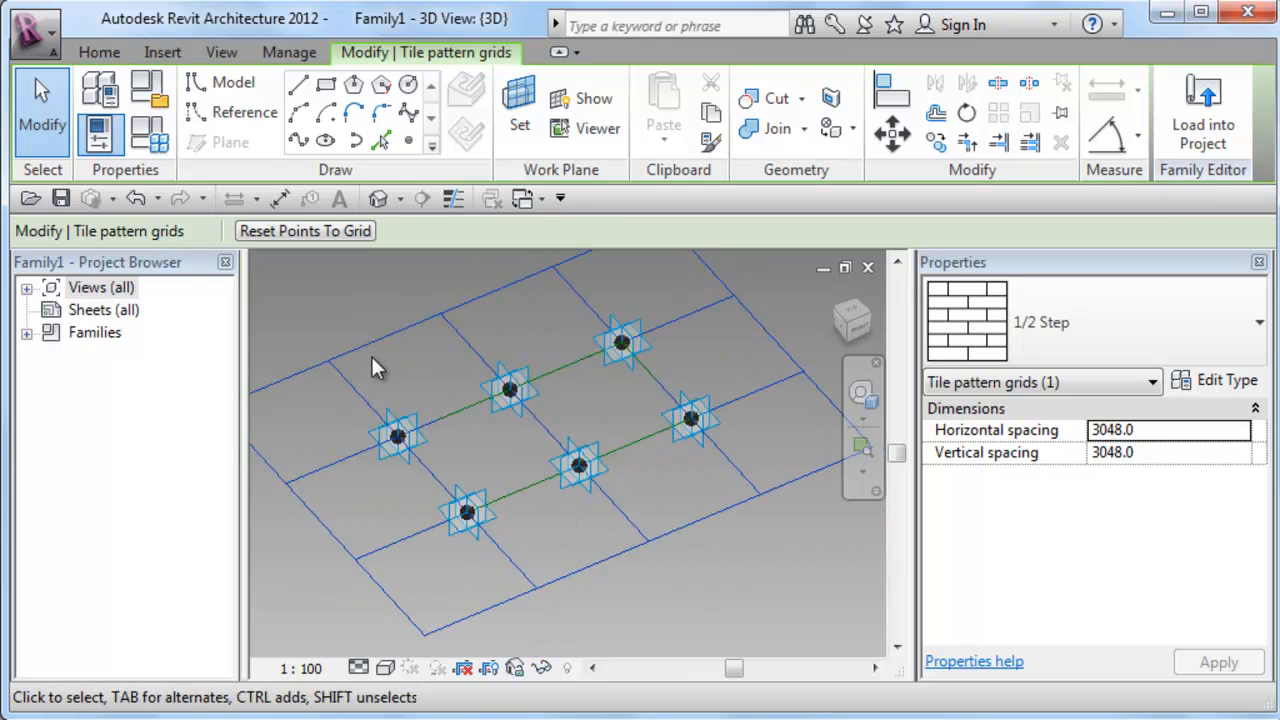
pyautogui.click(281, 199)
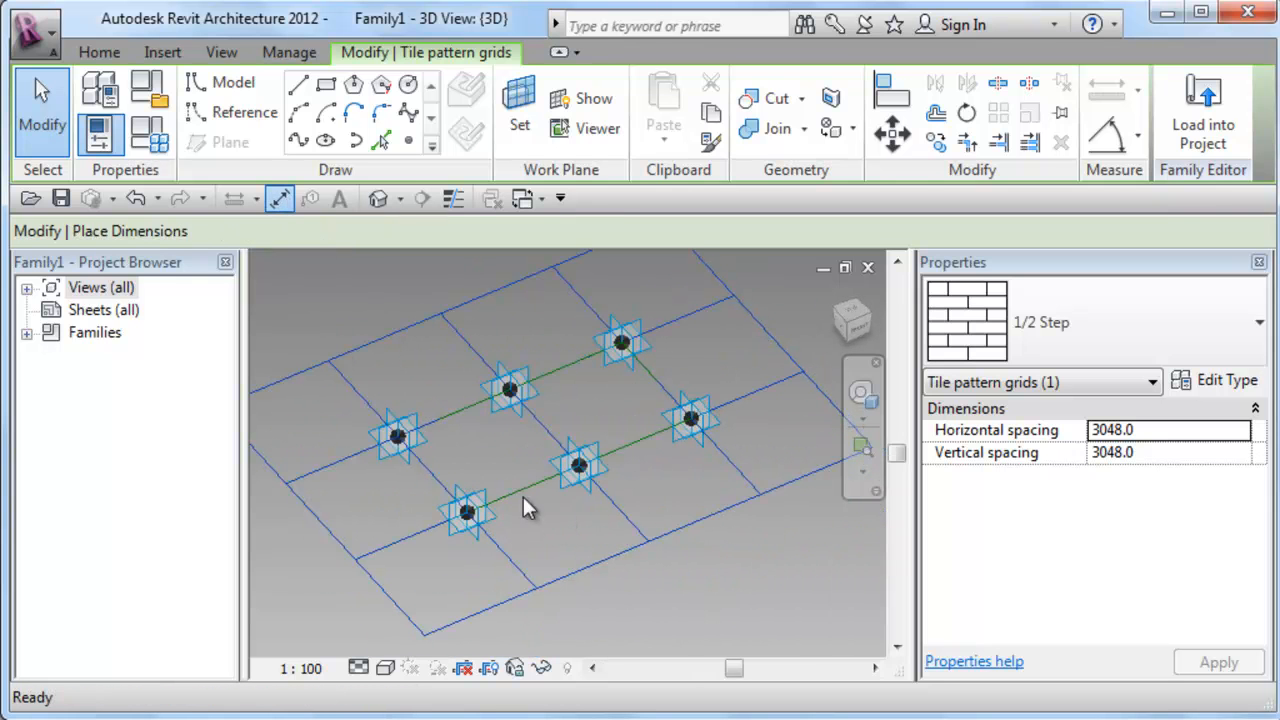
pyautogui.click(466, 524)
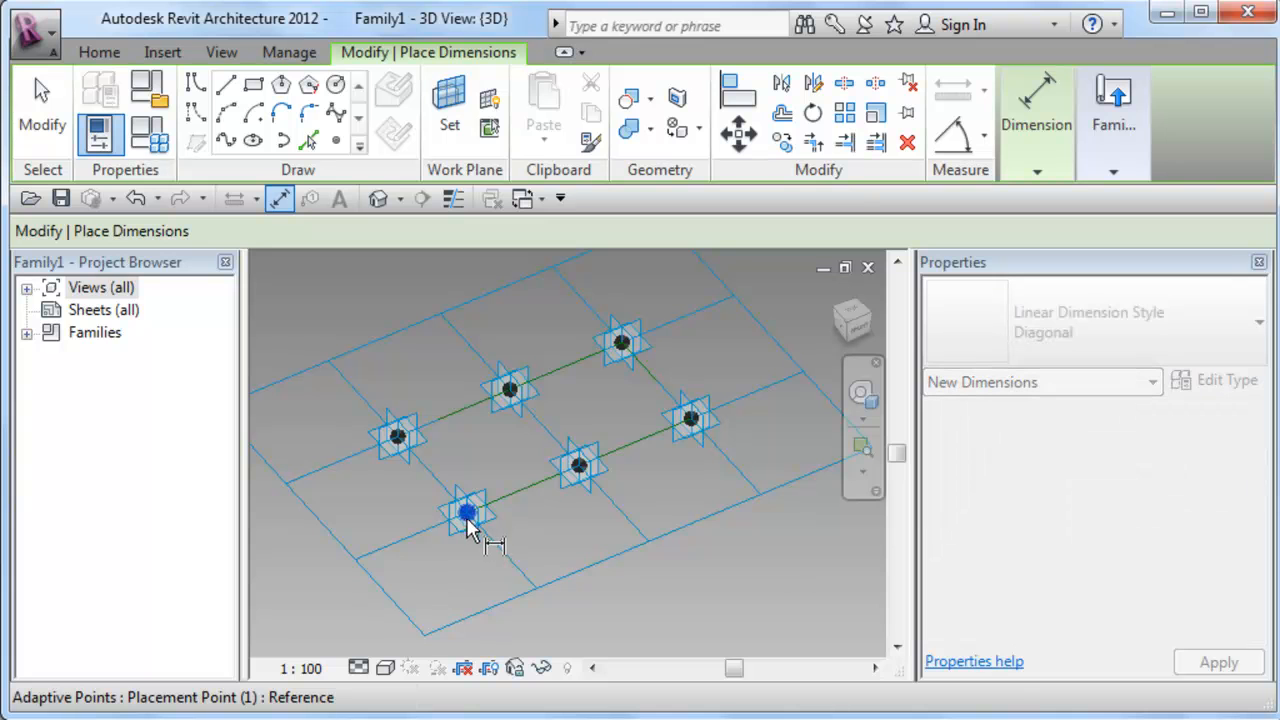
pyautogui.click(584, 480)
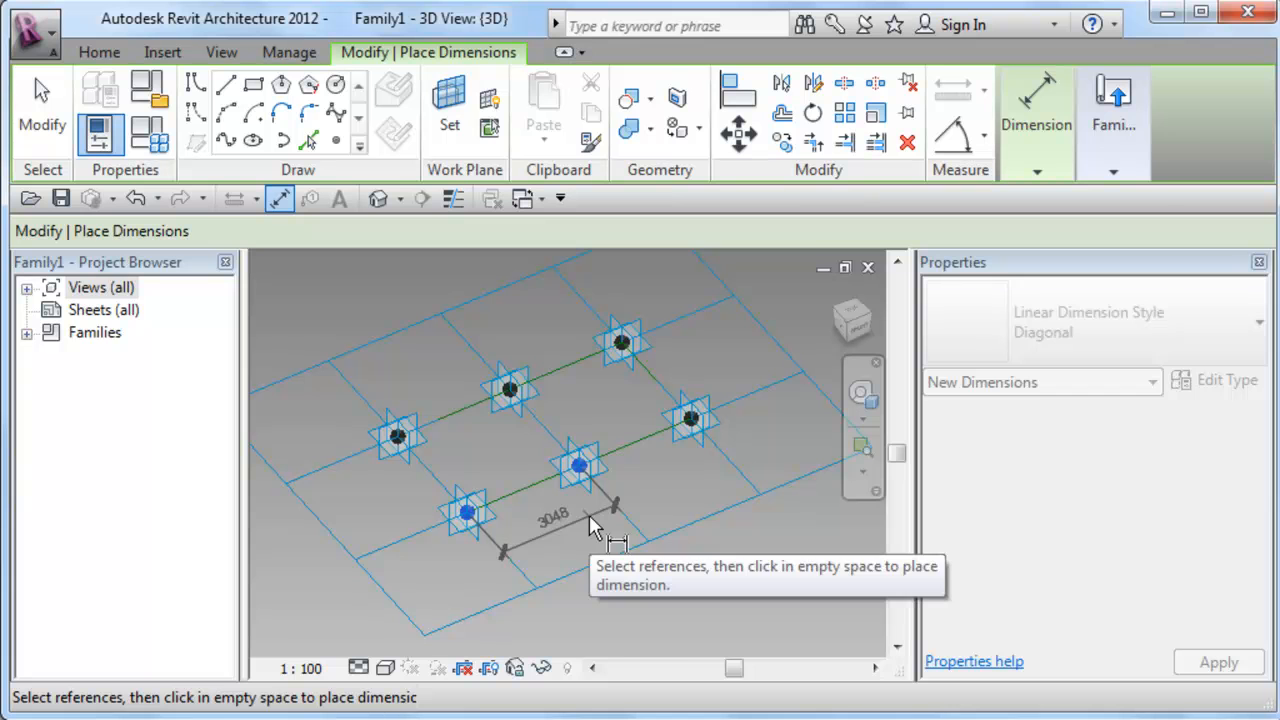
pyautogui.click(589, 516)
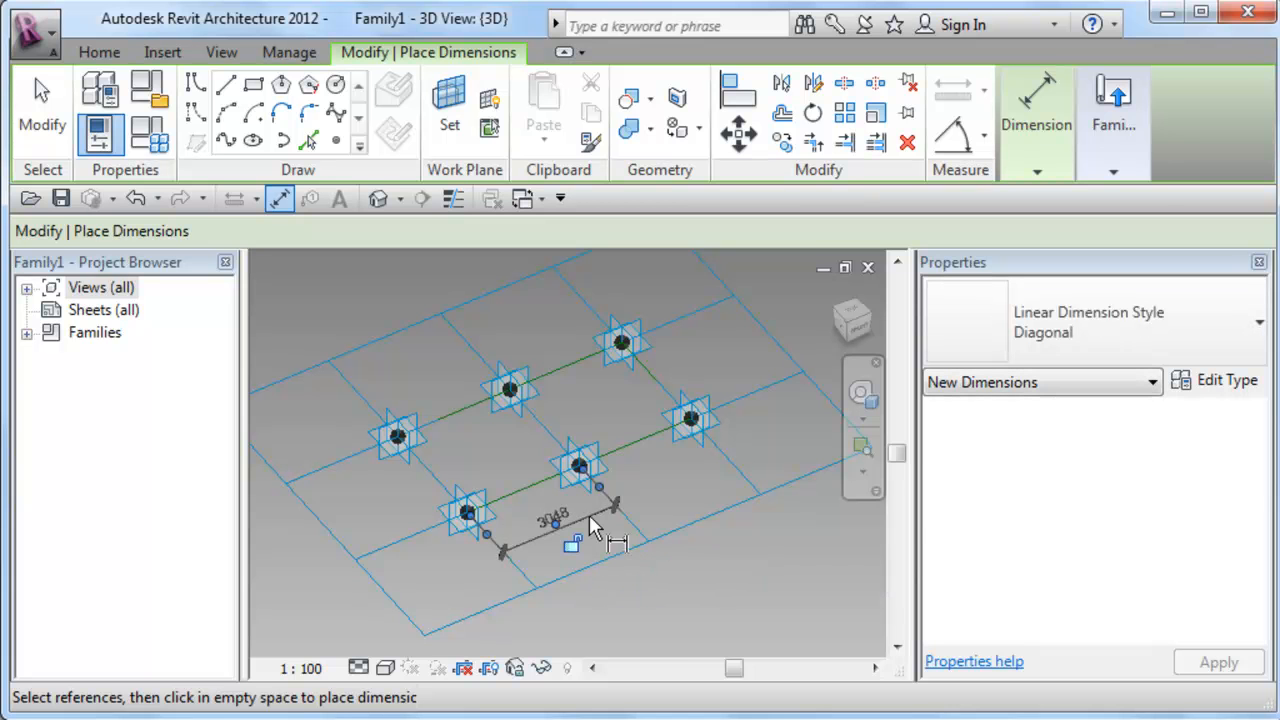
pyautogui.press('Escape')
pyautogui.press('Escape')
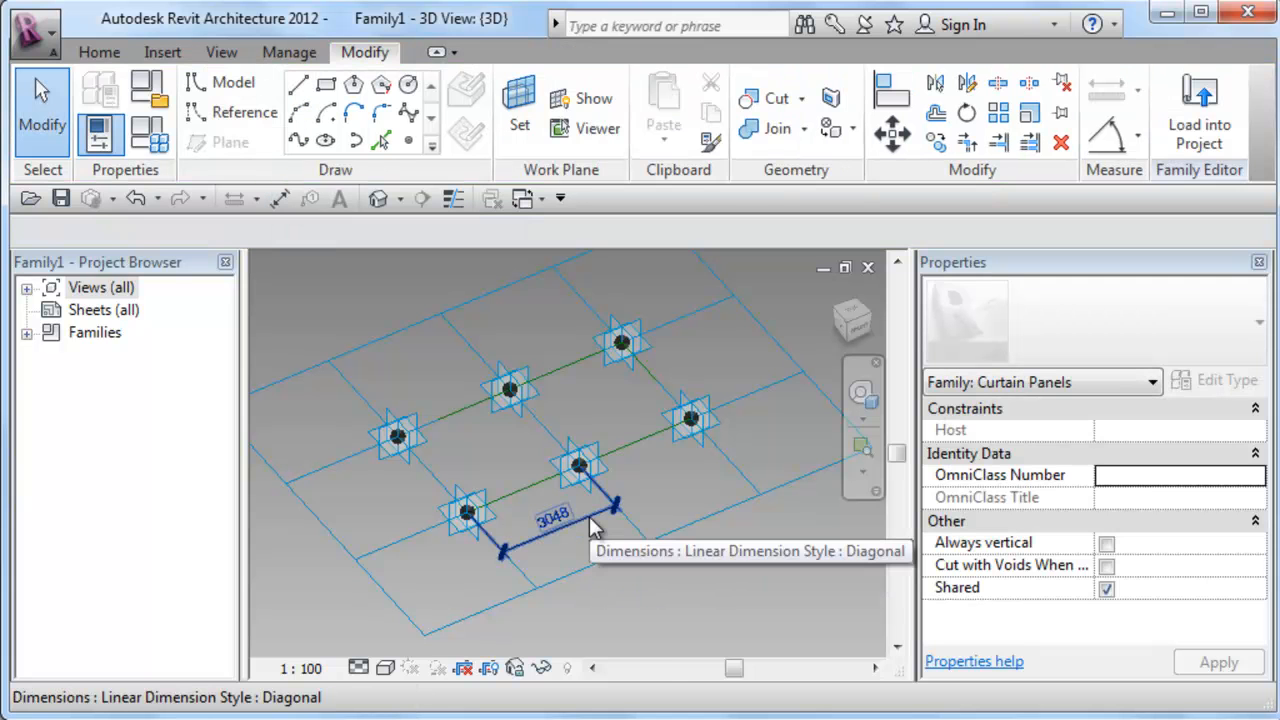
# Label the dimension between points 1 and 2 with a new instance reporting parameter named L, grouped under Data.
pyautogui.click(589, 516)
pyautogui.click(645, 240)
pyautogui.click(628, 278)
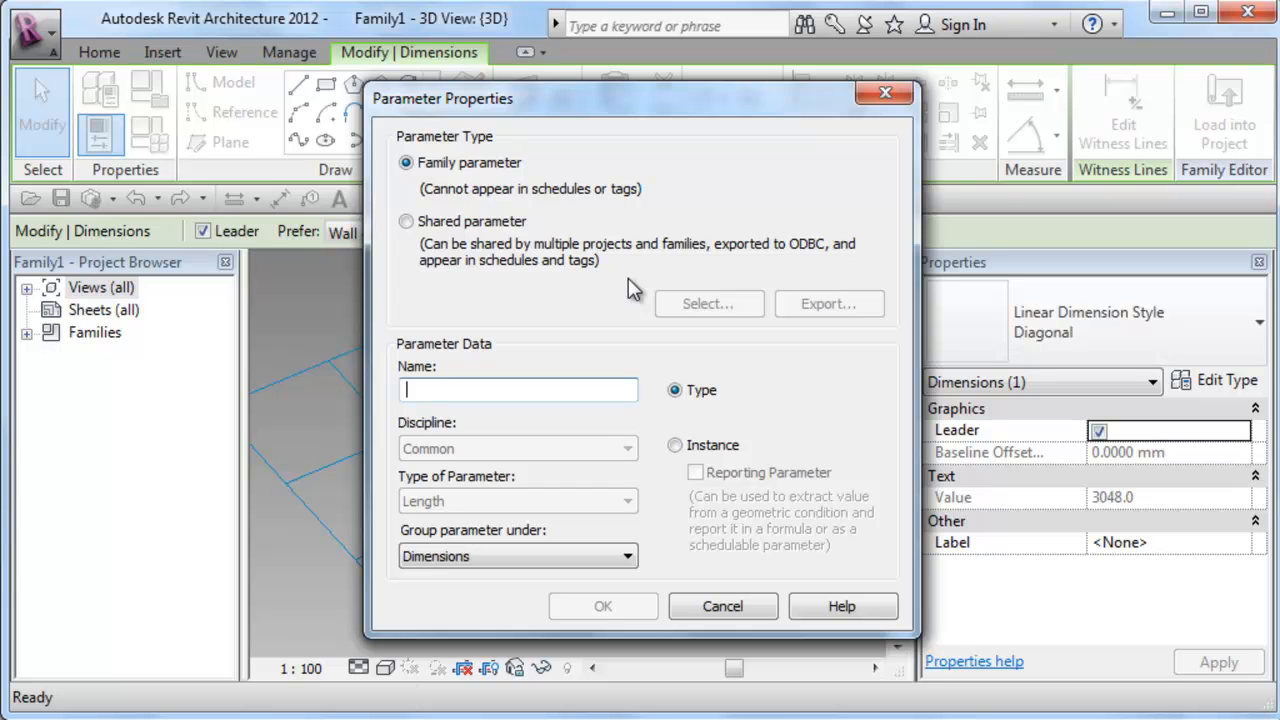
pyautogui.write('L')
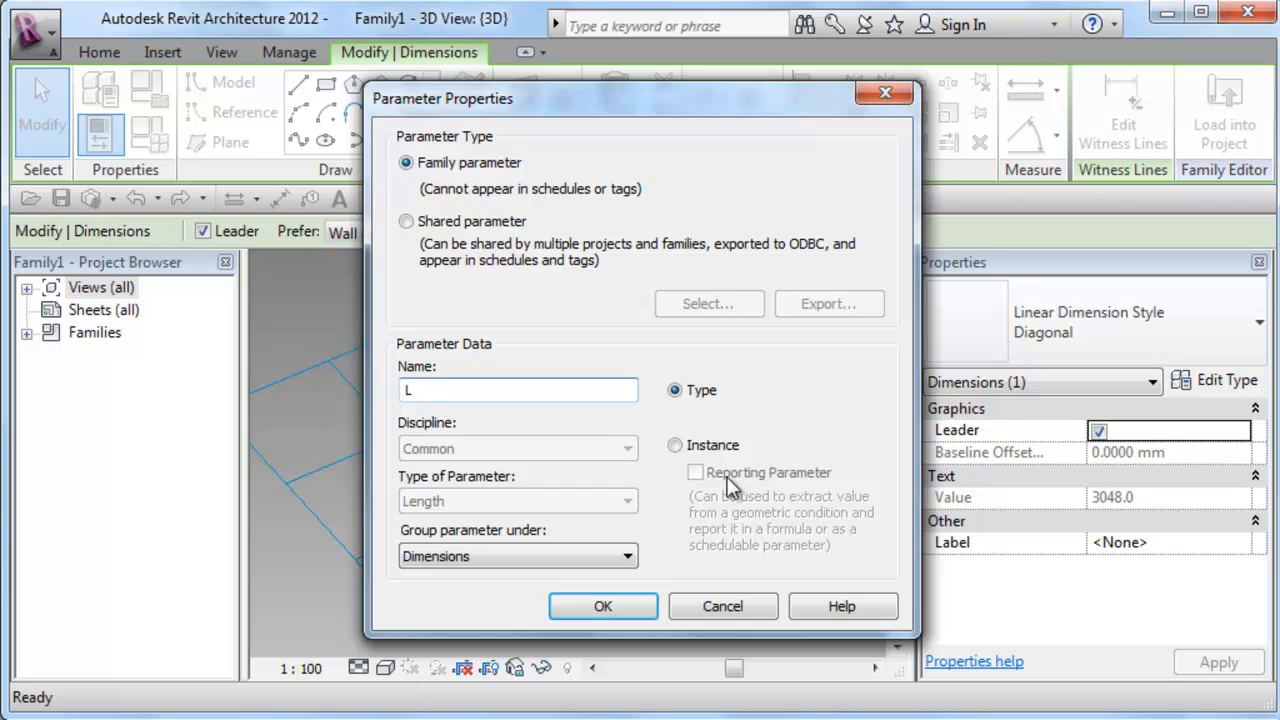
pyautogui.click(694, 446)
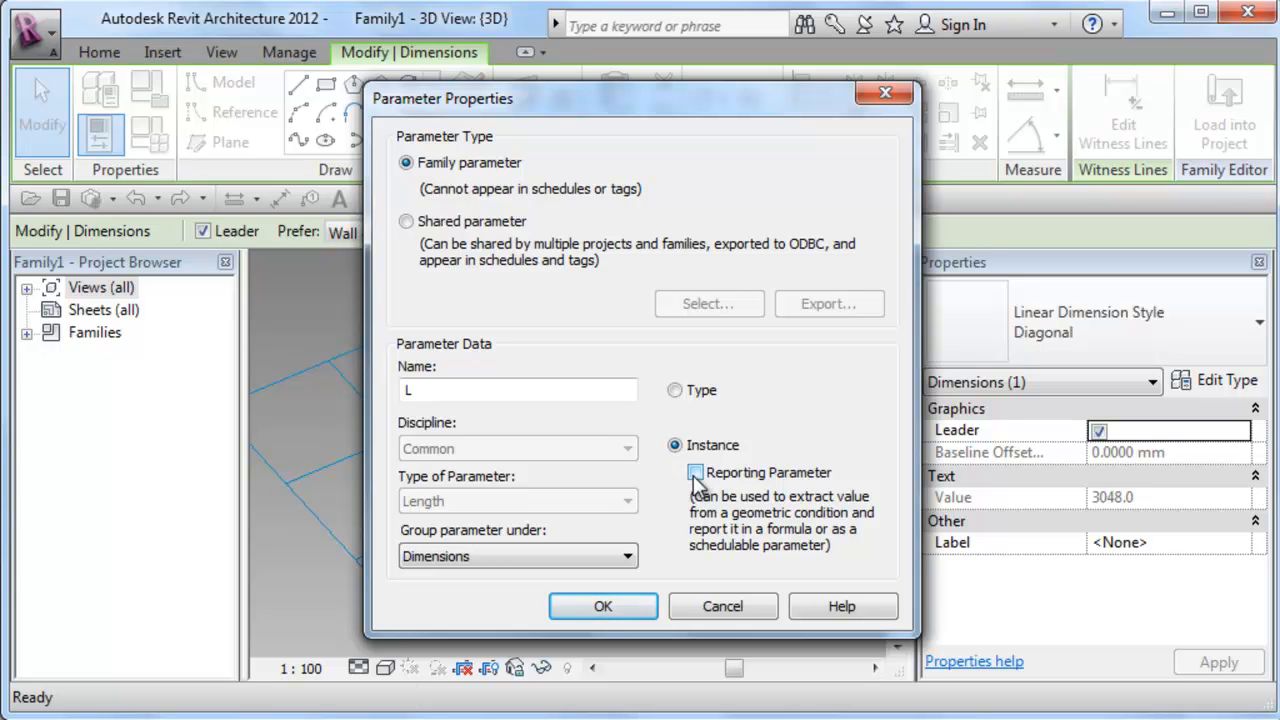
pyautogui.click(695, 474)
pyautogui.click(621, 559)
pyautogui.scroll(3, 625, 630)
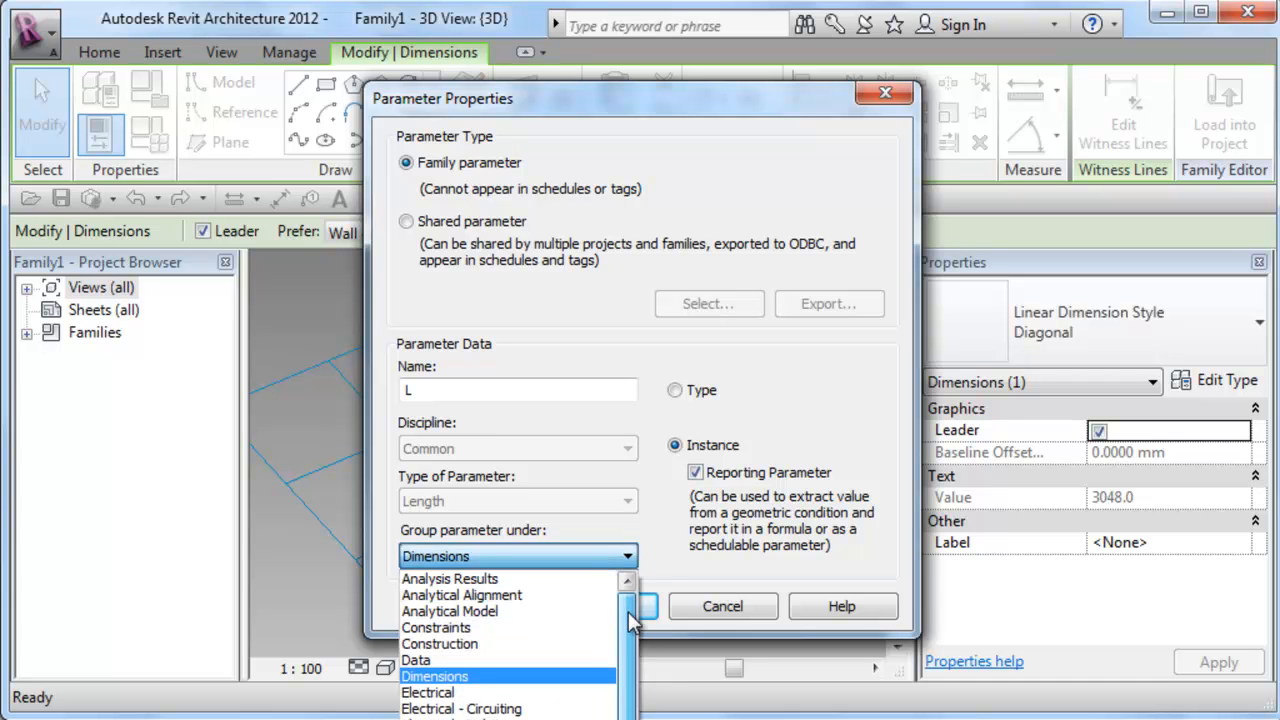
pyautogui.click(465, 661)
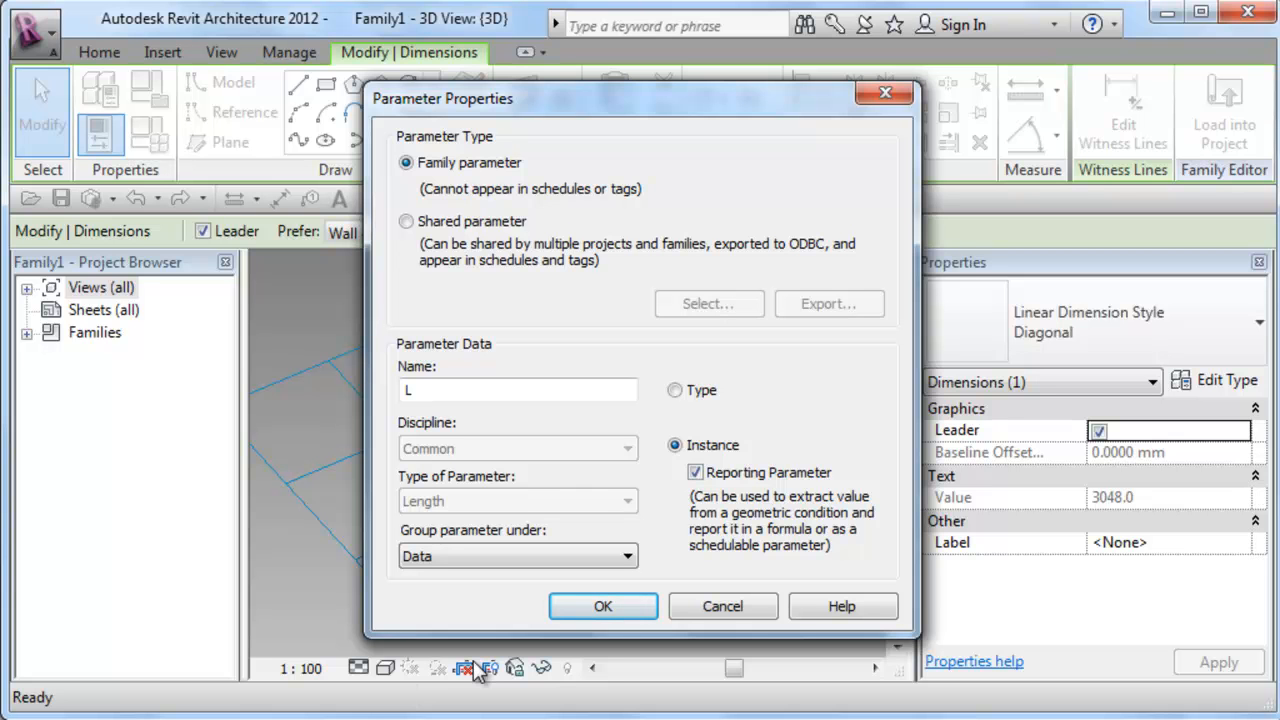
pyautogui.click(624, 605)
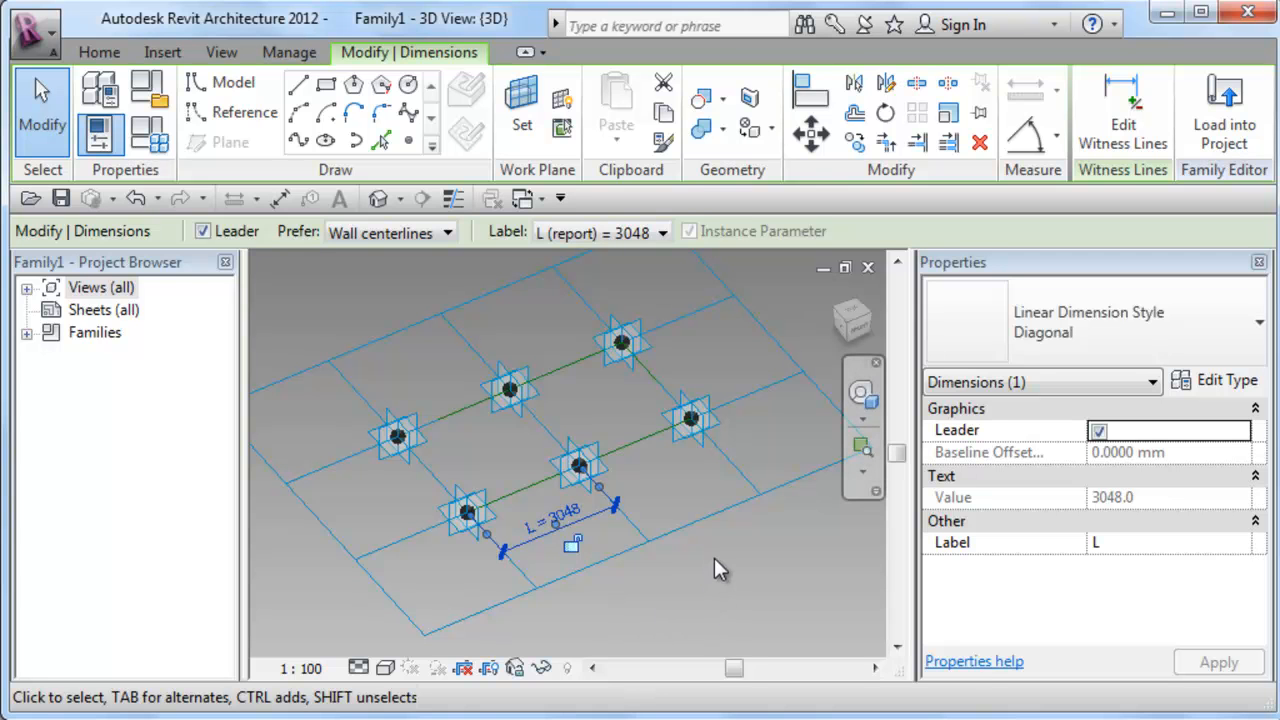
pyautogui.moveTo(708, 563)
pyautogui.mouseDown(button='middle')
pyautogui.moveTo(723, 580)
pyautogui.moveTo(694, 571)
pyautogui.mouseUp(button='middle')
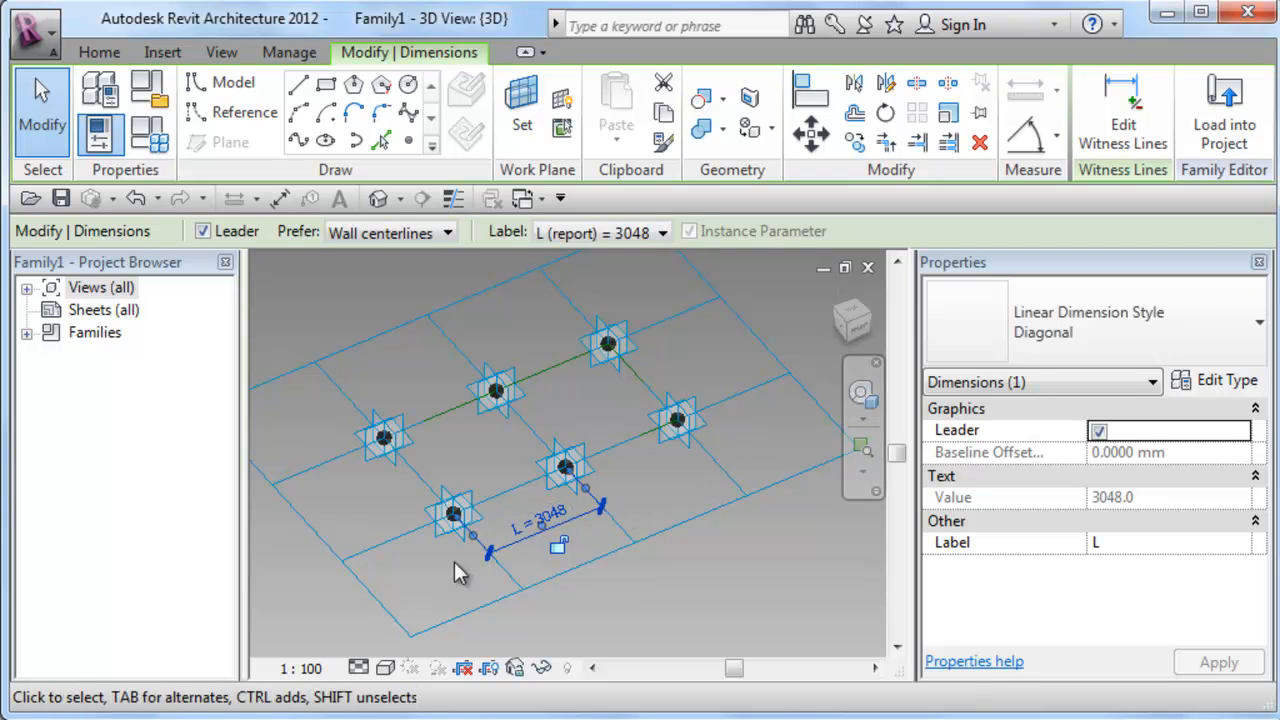
pyautogui.press('Tab')
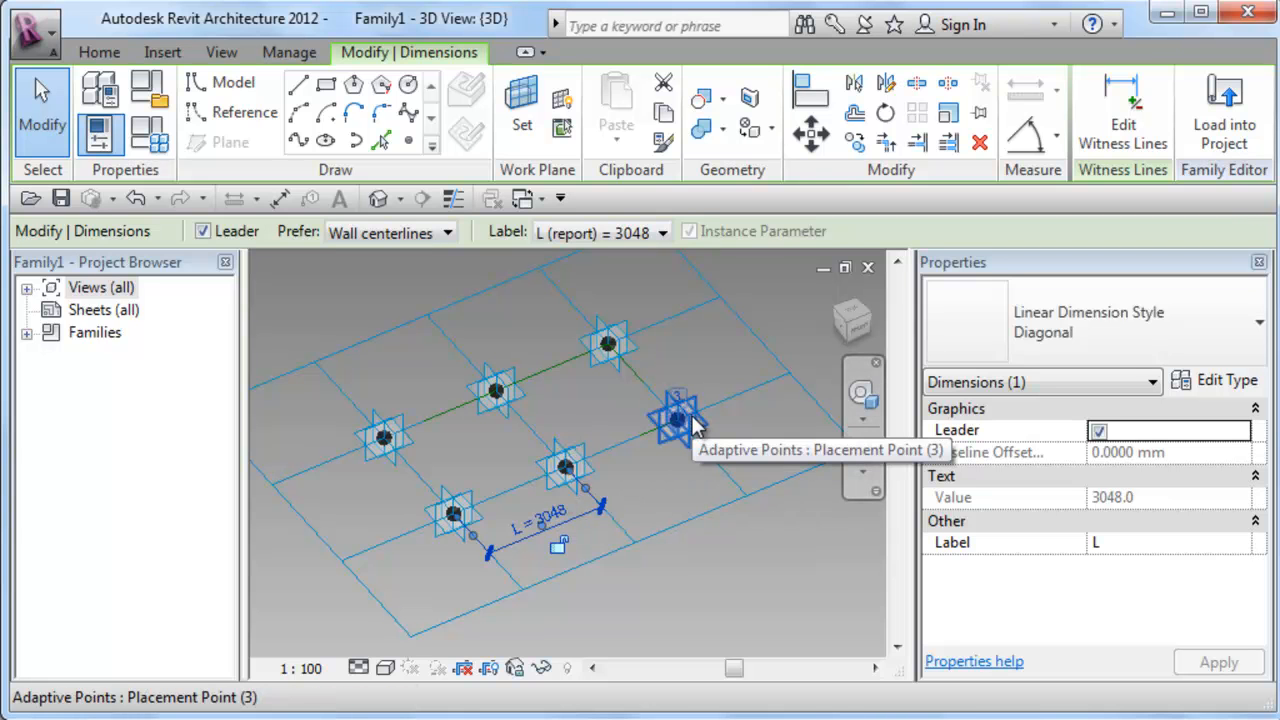
pyautogui.press('Tab')
pyautogui.press('Tab')
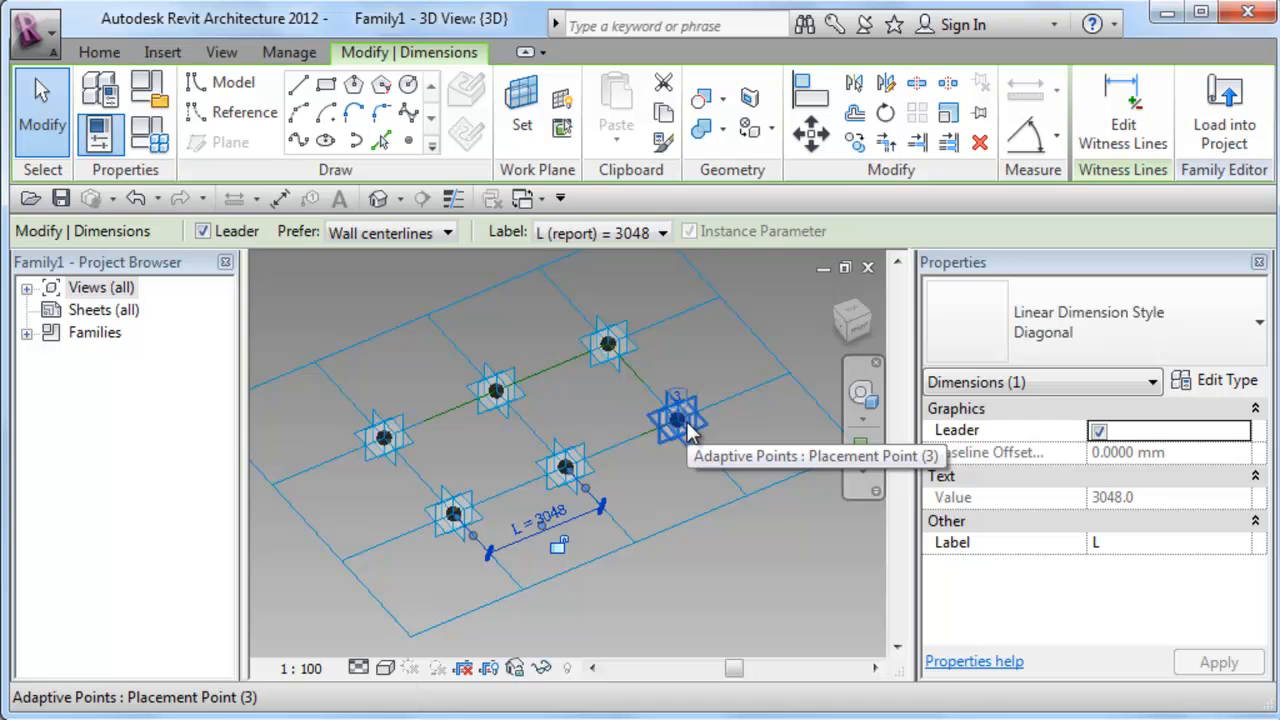
# Draw a reference-line circle of about 900 mm radius centred on placement point 2, using that point's plane perpendicular to the panel edge as work plane.
pyautogui.scroll(1, 575, 570)
pyautogui.scroll(1, 575, 570)
pyautogui.moveTo(580, 569); pyautogui.dragTo(697, 606, button='middle')
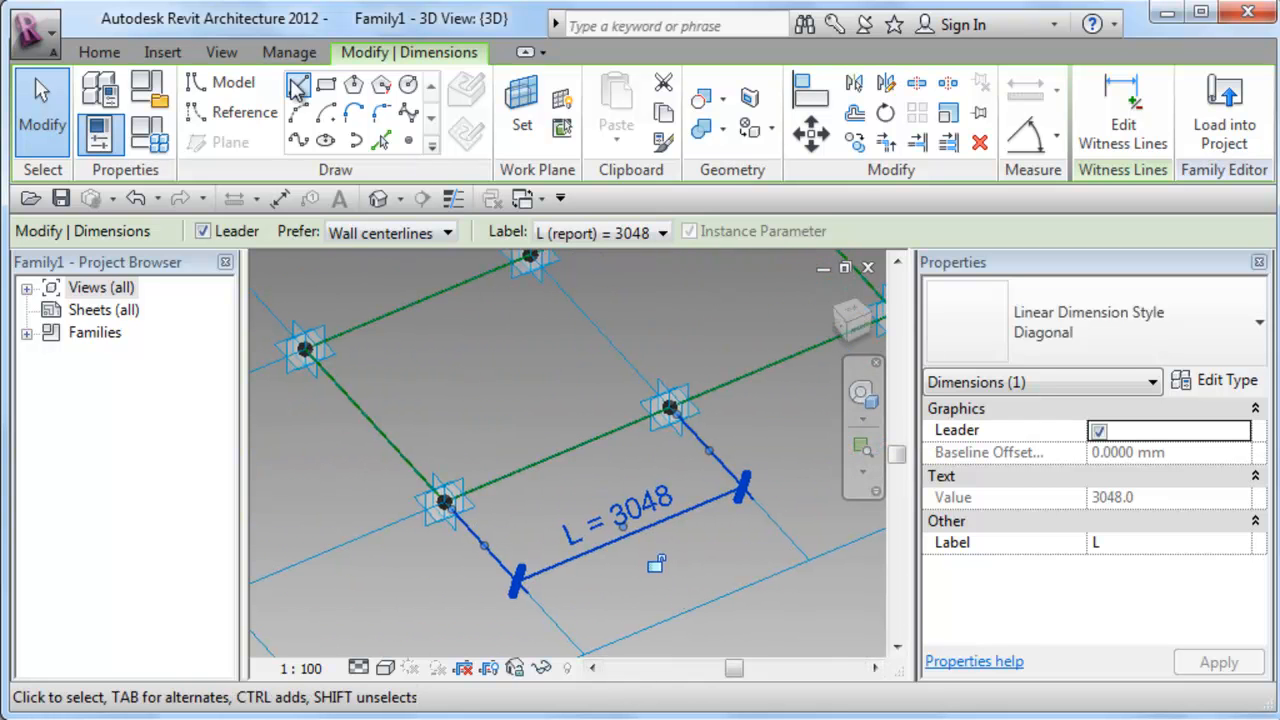
pyautogui.click(240, 113)
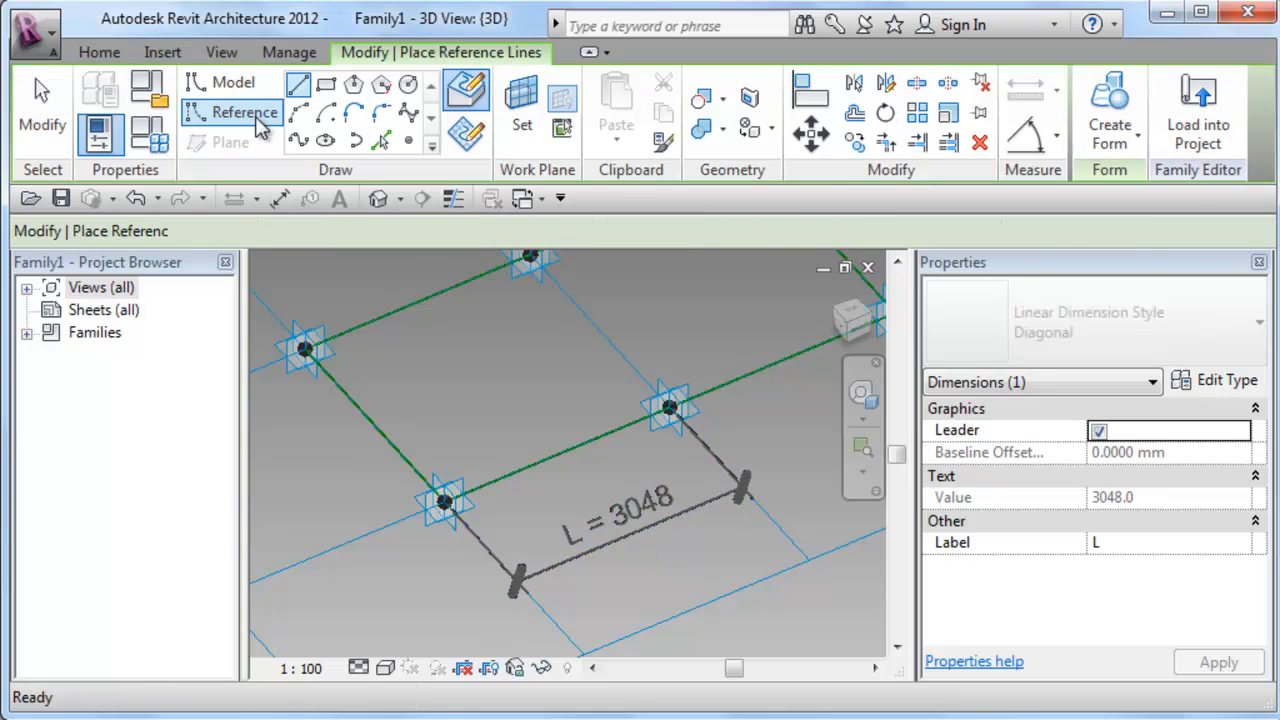
pyautogui.click(409, 86)
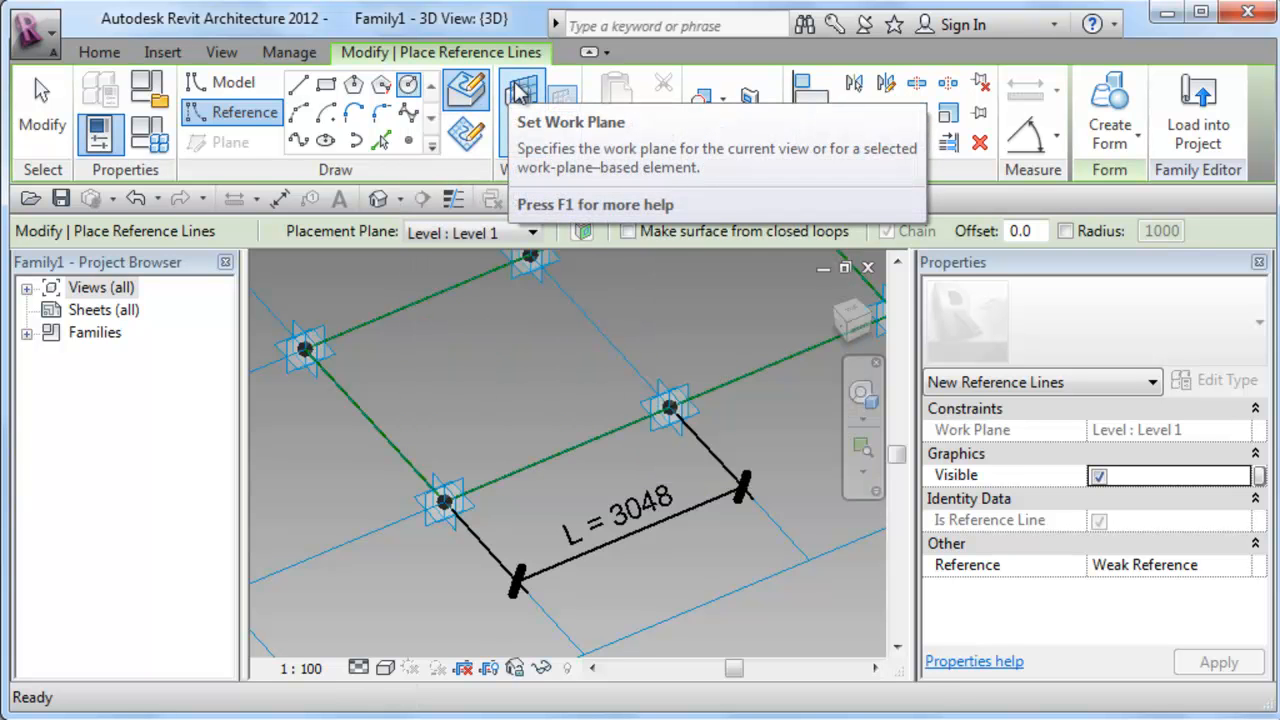
pyautogui.click(519, 92)
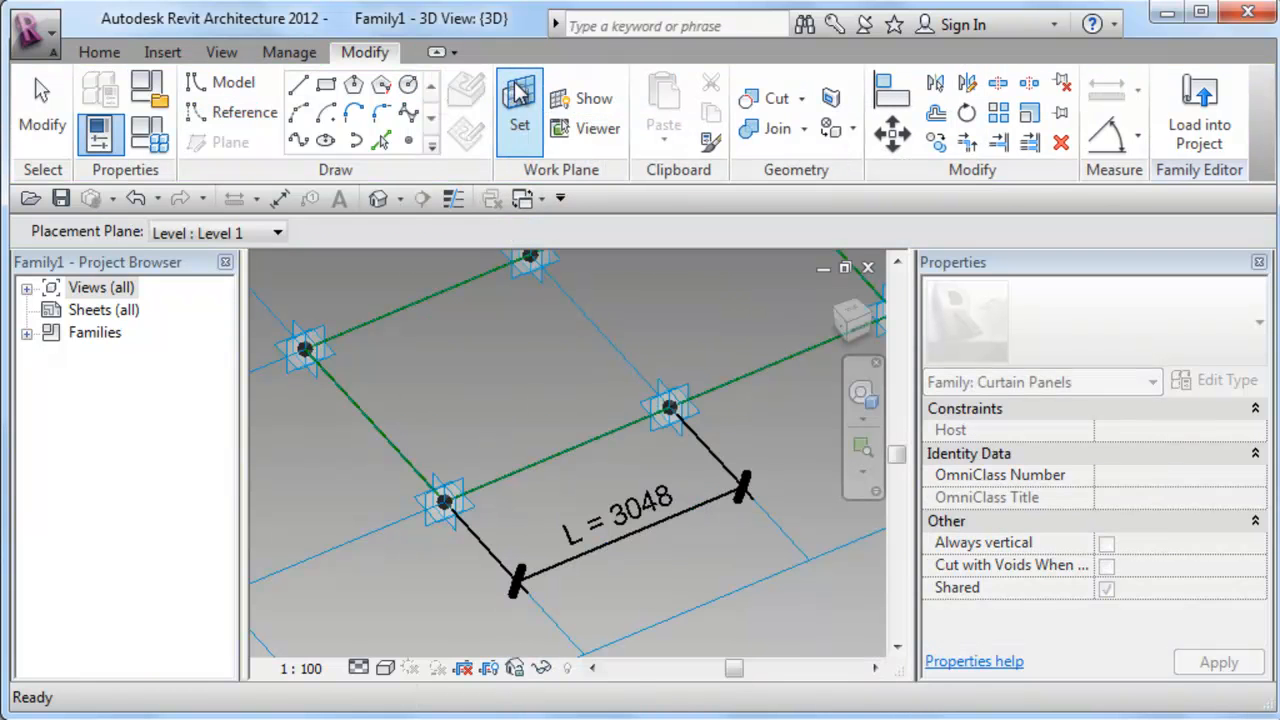
pyautogui.click(670, 404)
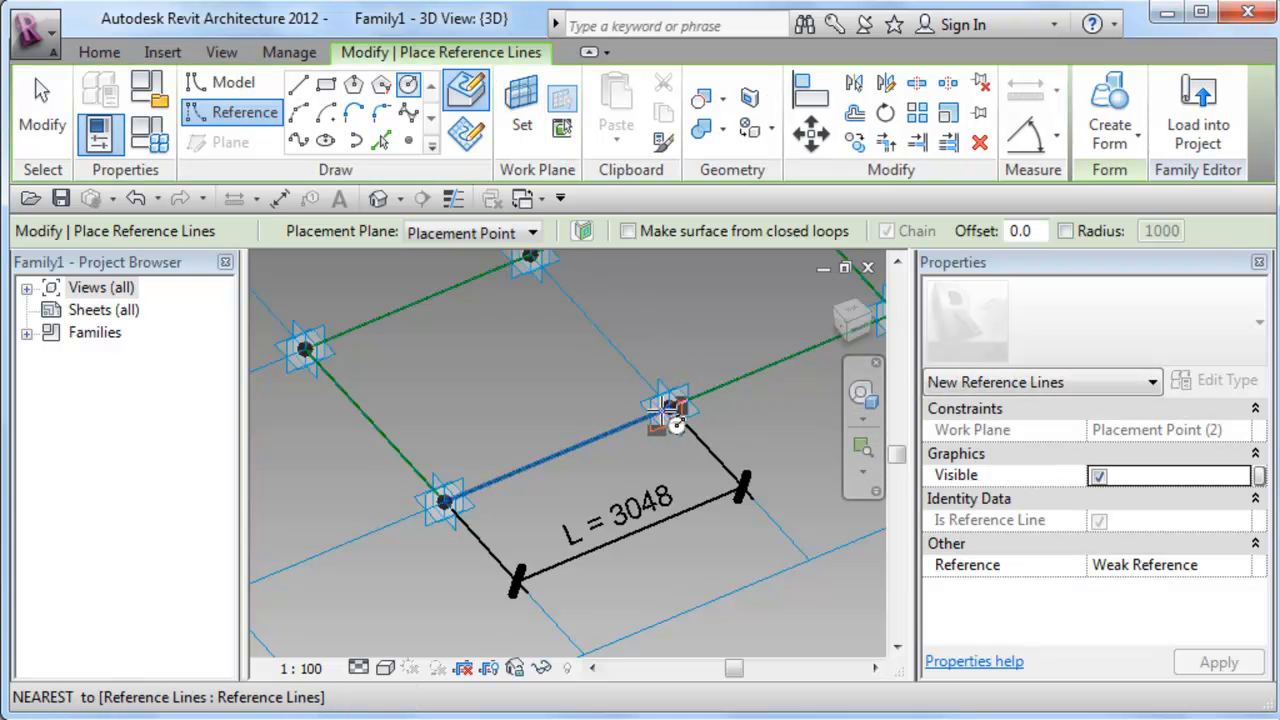
pyautogui.click(670, 406)
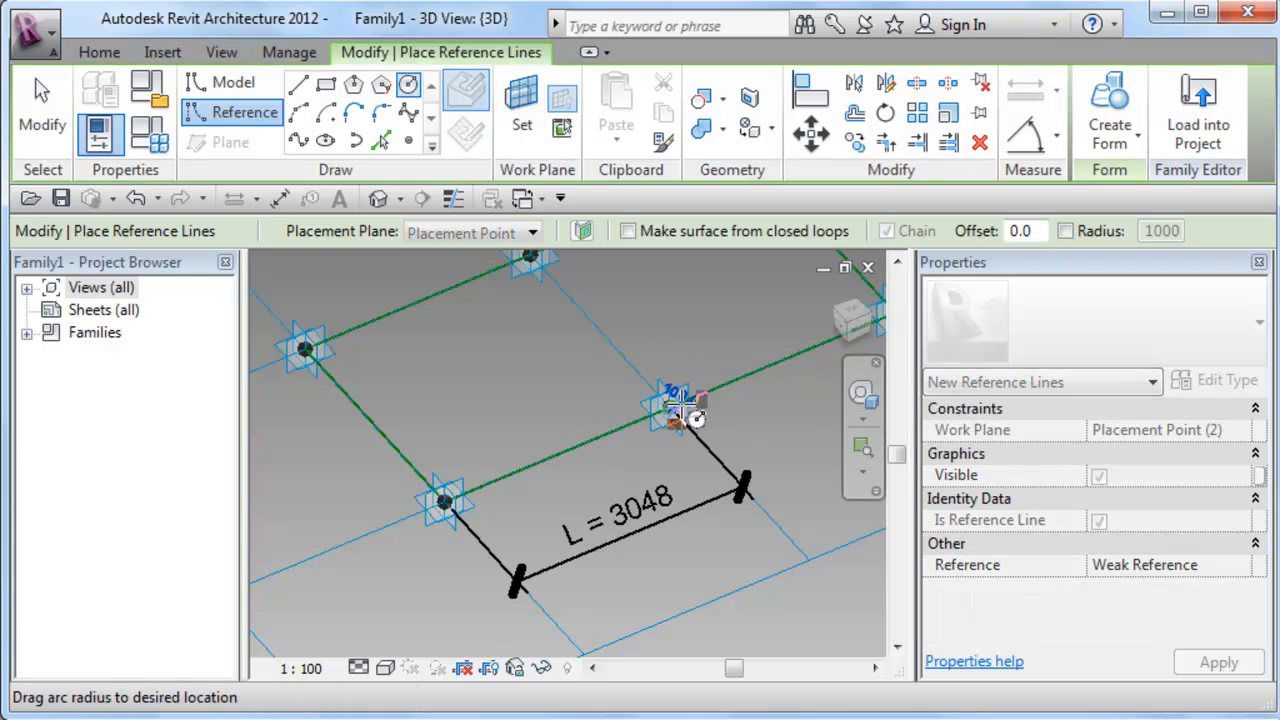
pyautogui.click(724, 360)
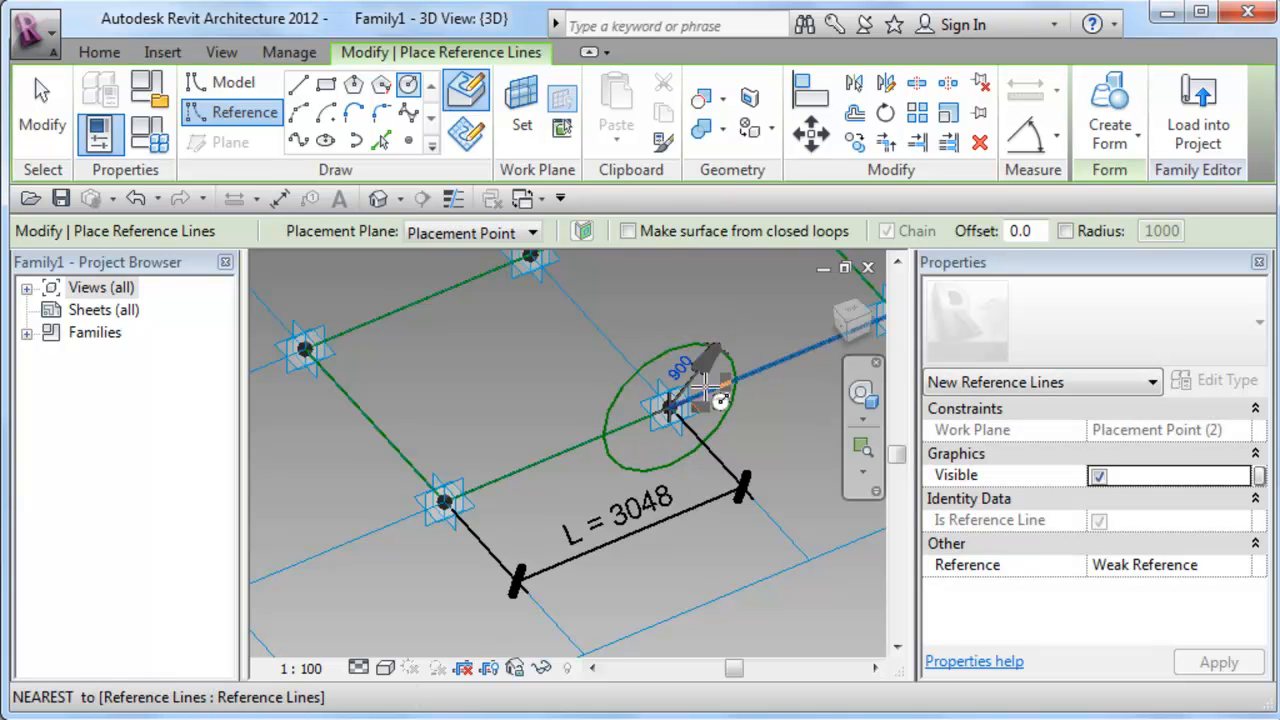
pyautogui.press('Escape')
pyautogui.press('Escape')
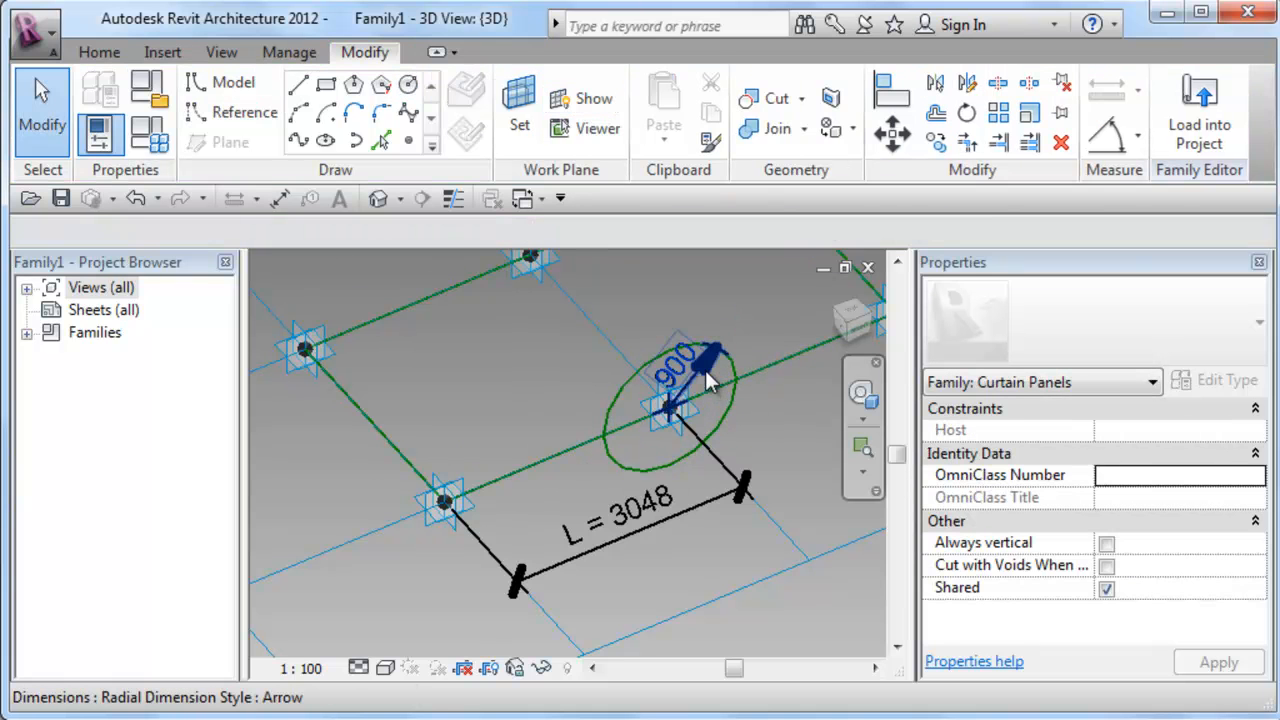
# Label the circle's radius dimension with a new instance parameter named r, grouped under Dimensions.
pyautogui.click(707, 385)
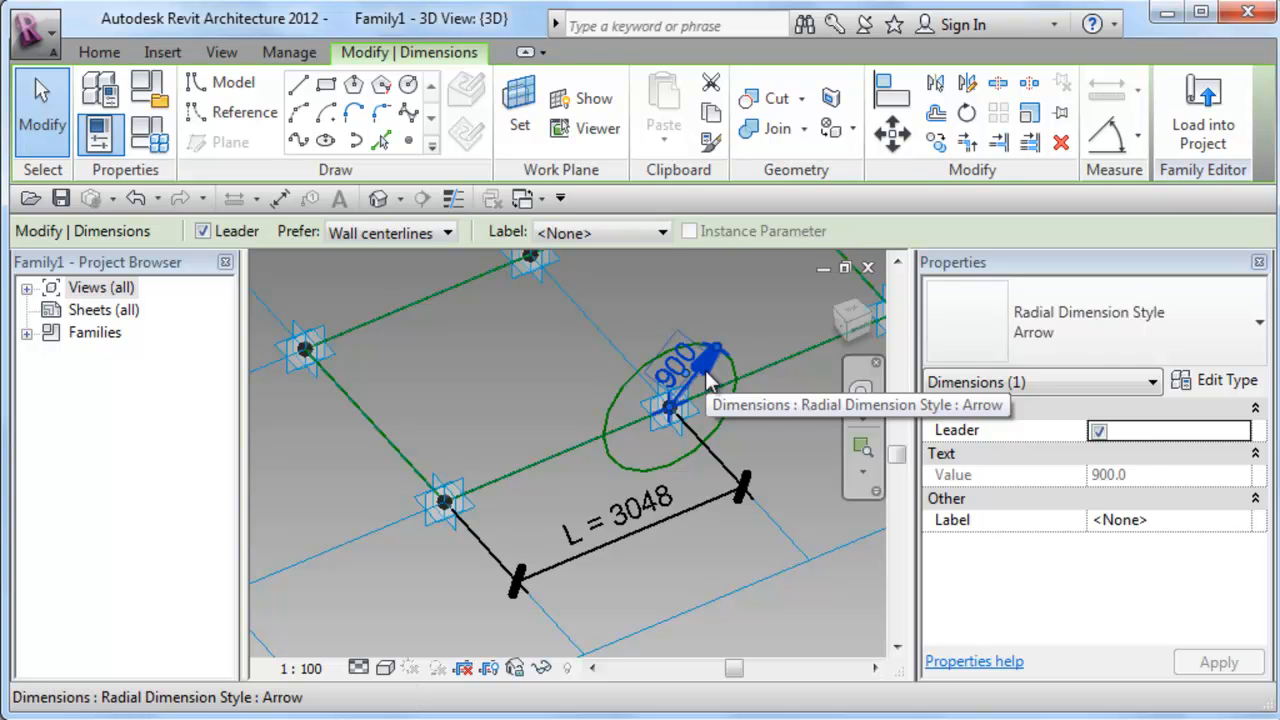
pyautogui.click(618, 231)
pyautogui.click(613, 271)
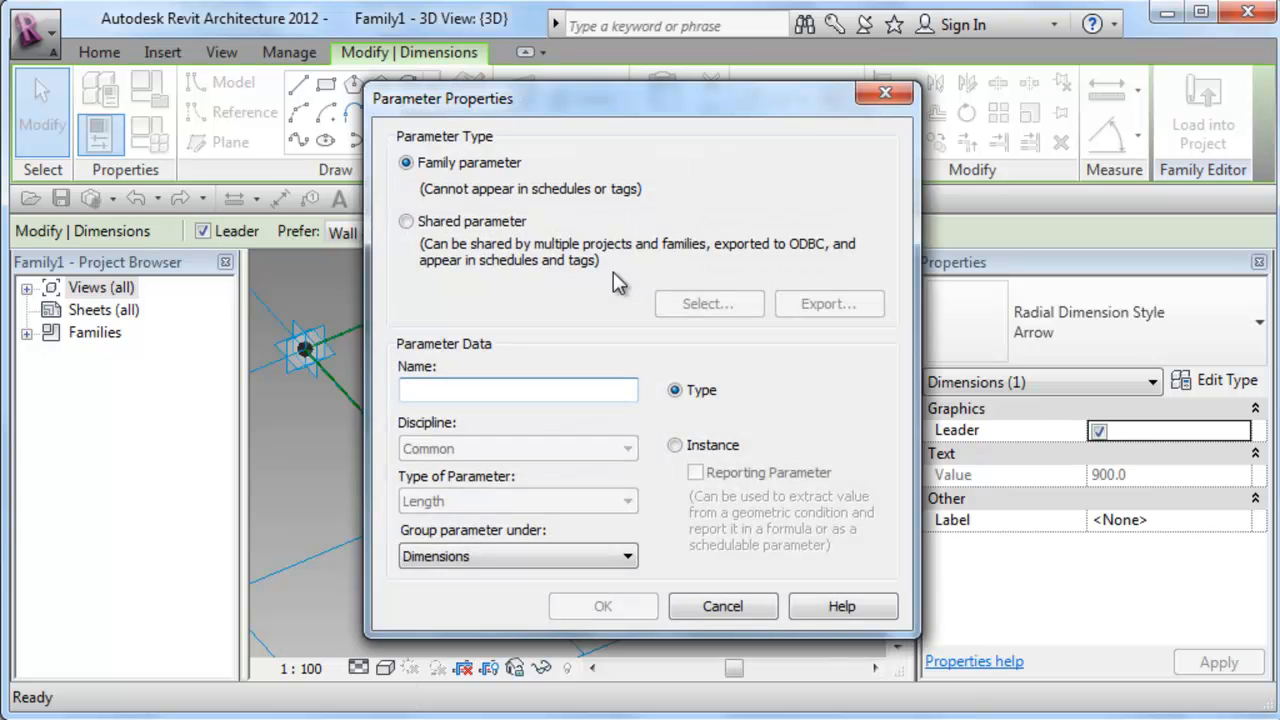
pyautogui.write('r')
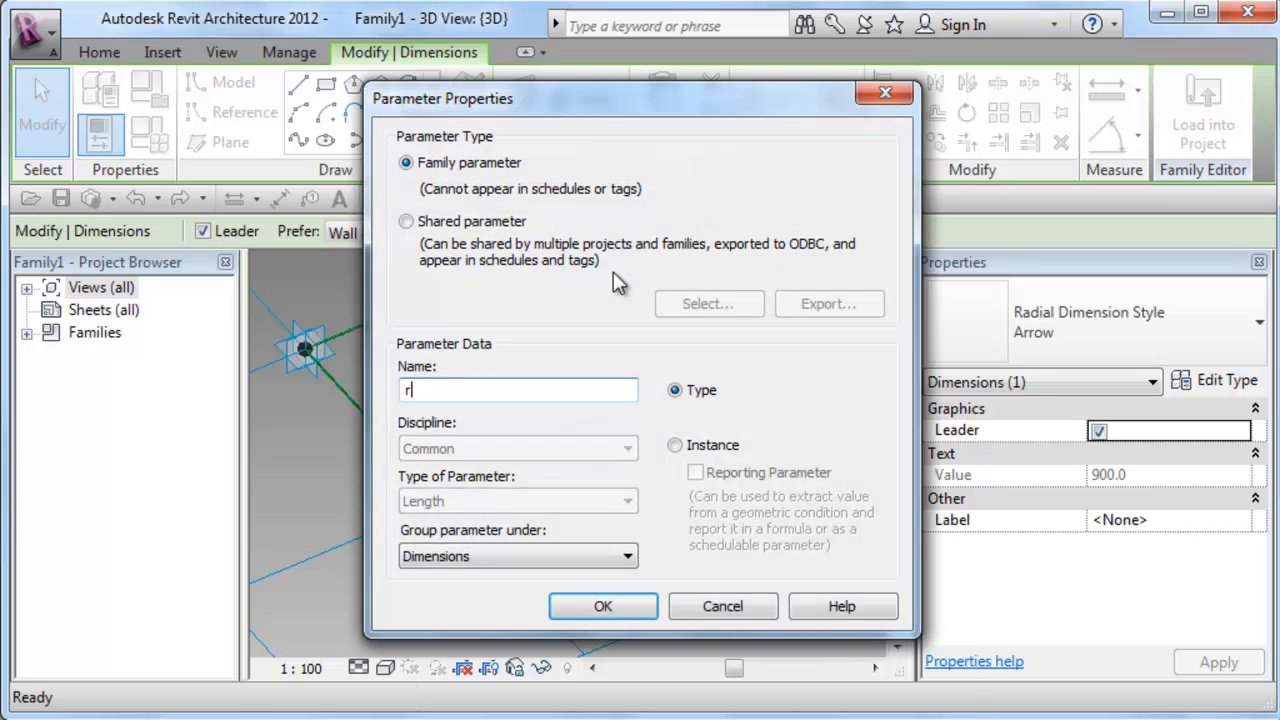
pyautogui.click(677, 445)
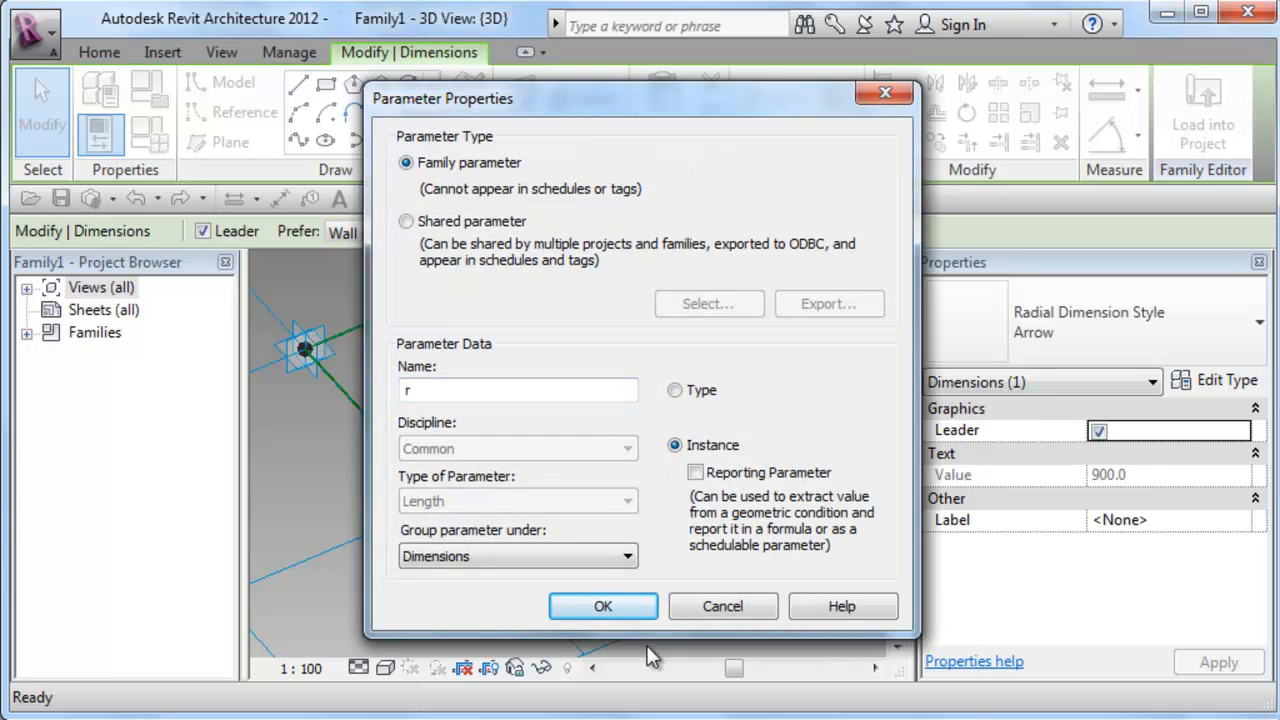
pyautogui.click(608, 606)
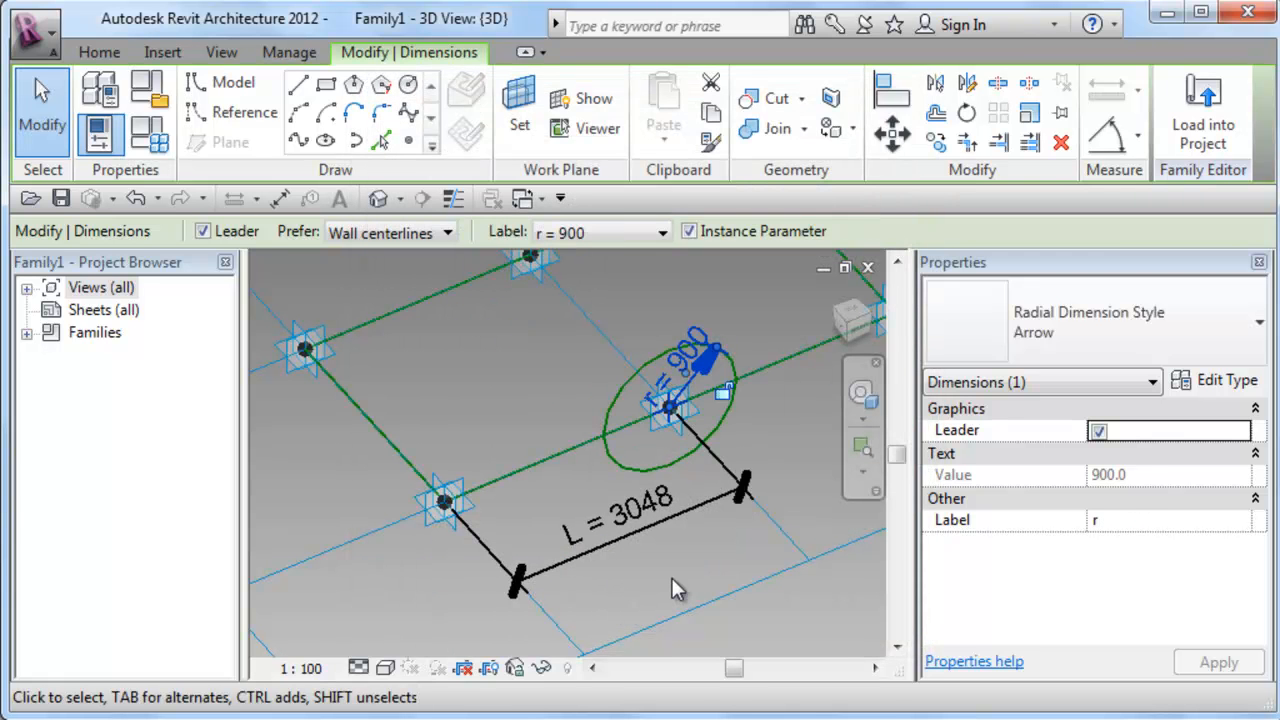
# Draw a reference-line circle of about 1200 mm radius centred on placement point 1, using that point's plane perpendicular to the panel edge.
pyautogui.click(240, 112)
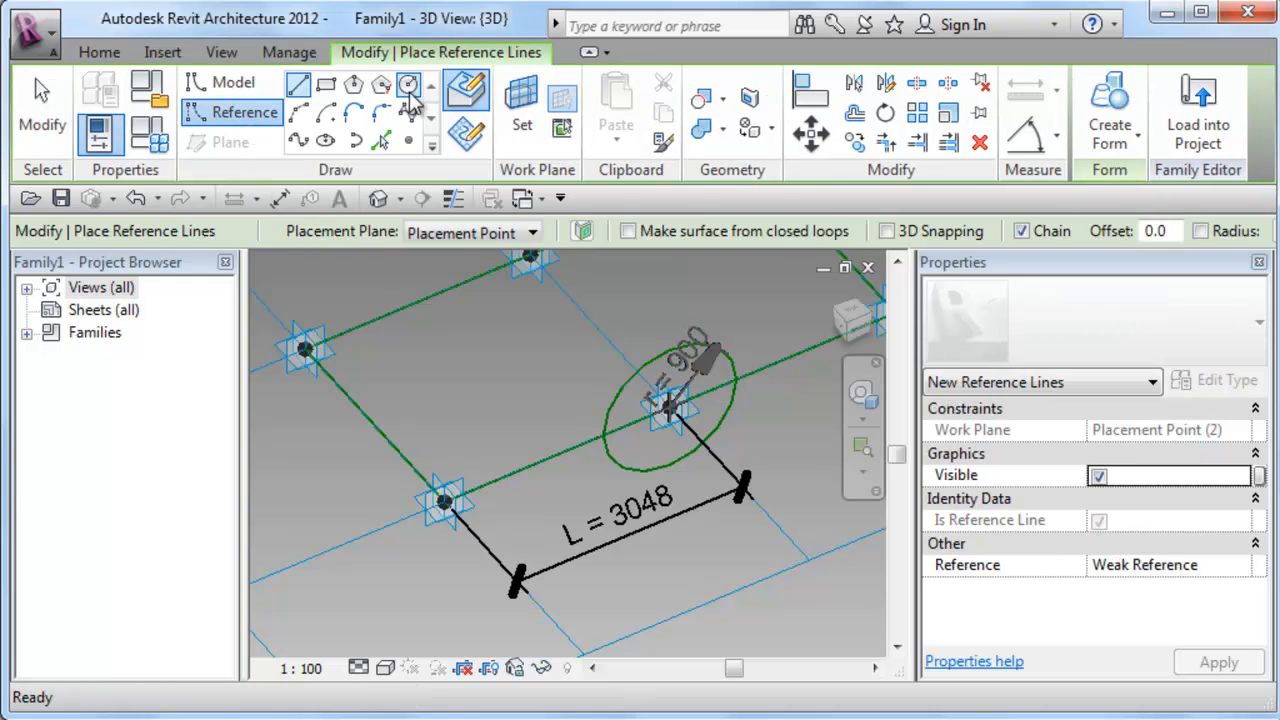
pyautogui.click(522, 112)
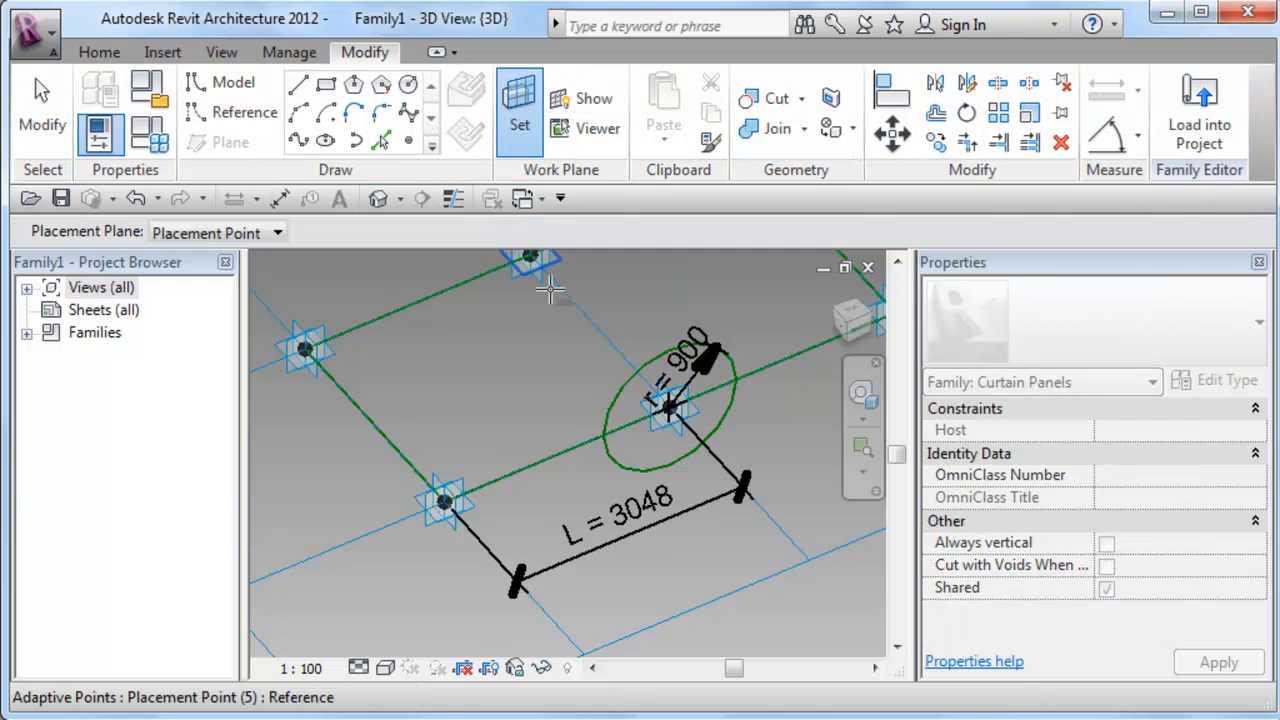
pyautogui.click(444, 500)
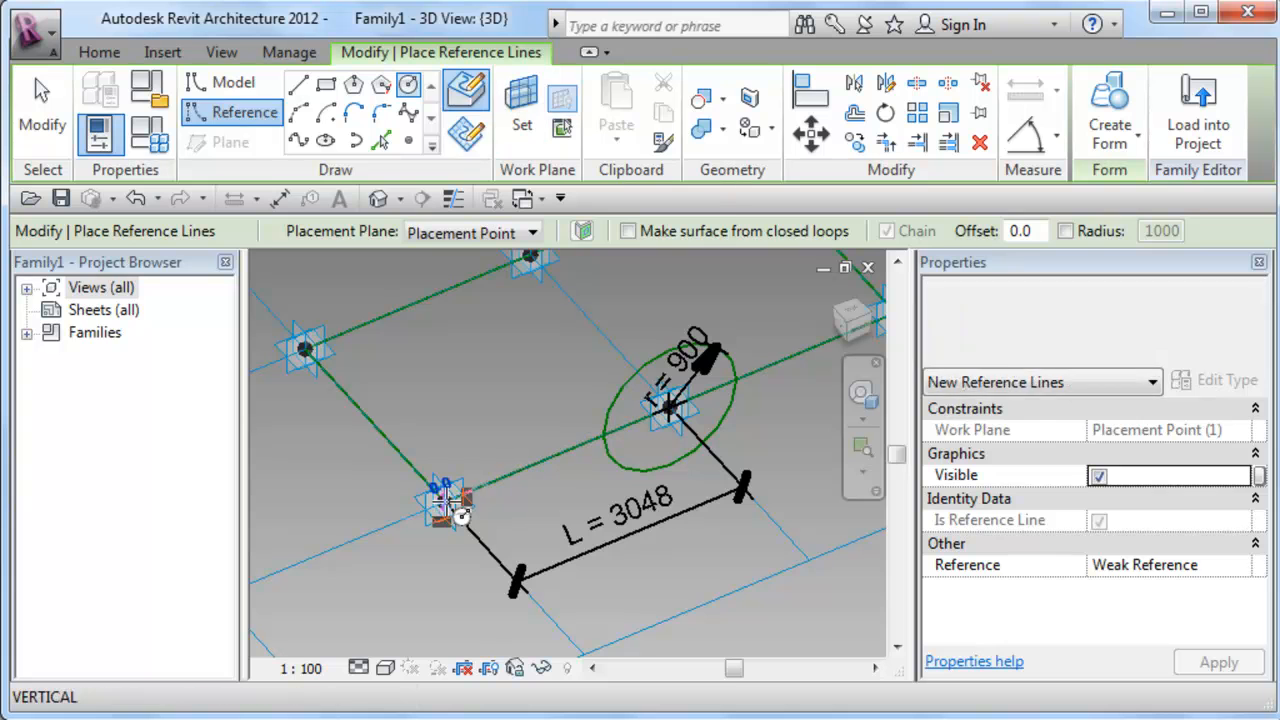
pyautogui.click(445, 499)
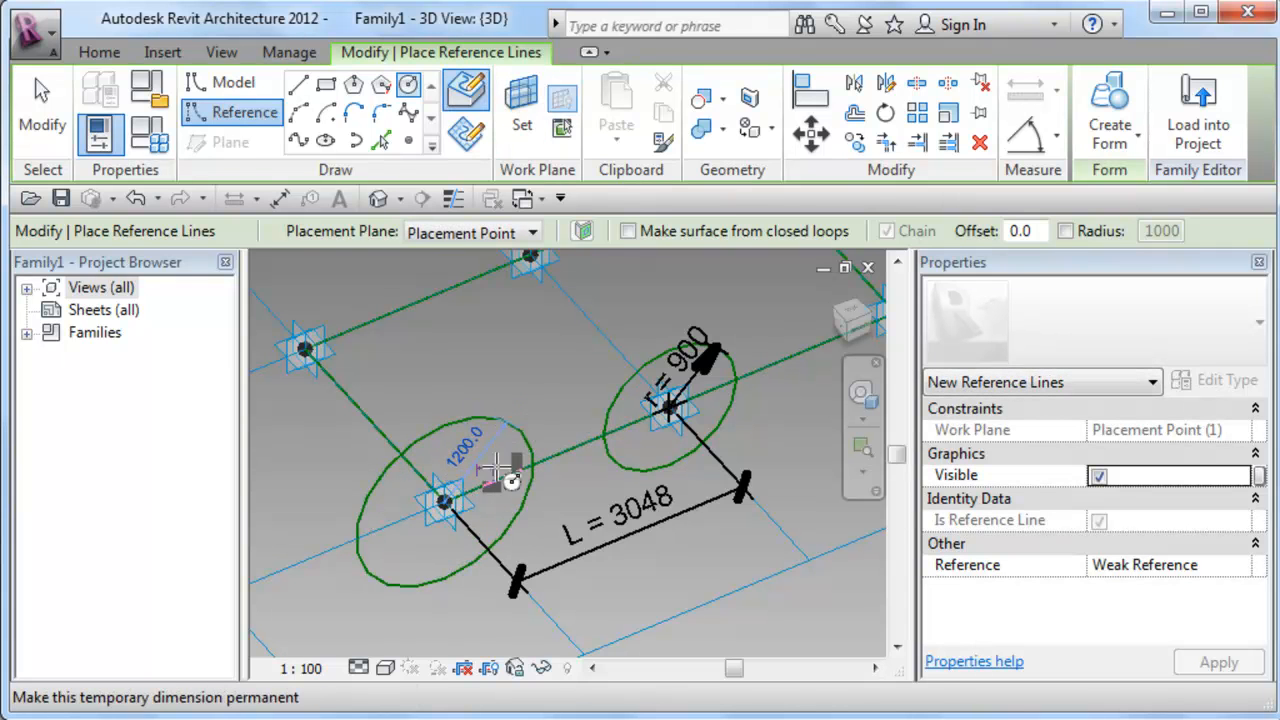
# Make the new circle's radius dimension permanent and label it with a new instance parameter named r1, grouped under Dimensions.
pyautogui.click(496, 467)
pyautogui.press('Escape')
pyautogui.press('Escape')
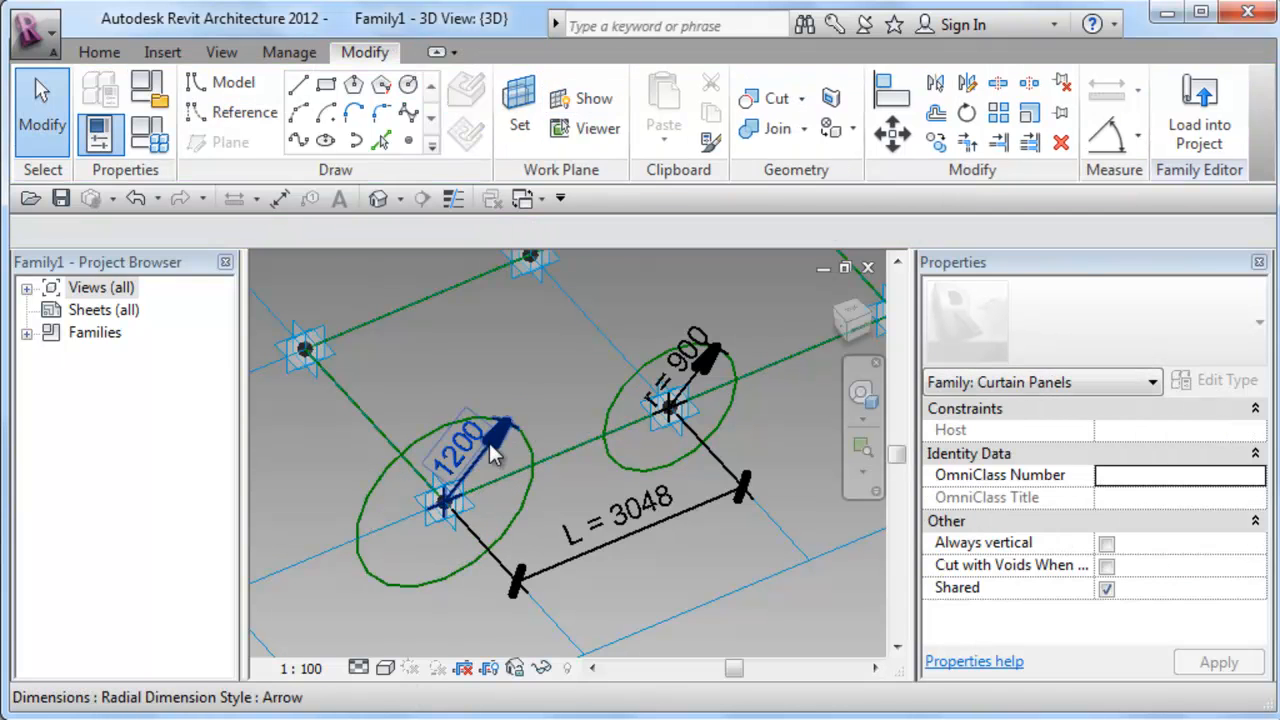
pyautogui.click(489, 443)
pyautogui.click(638, 233)
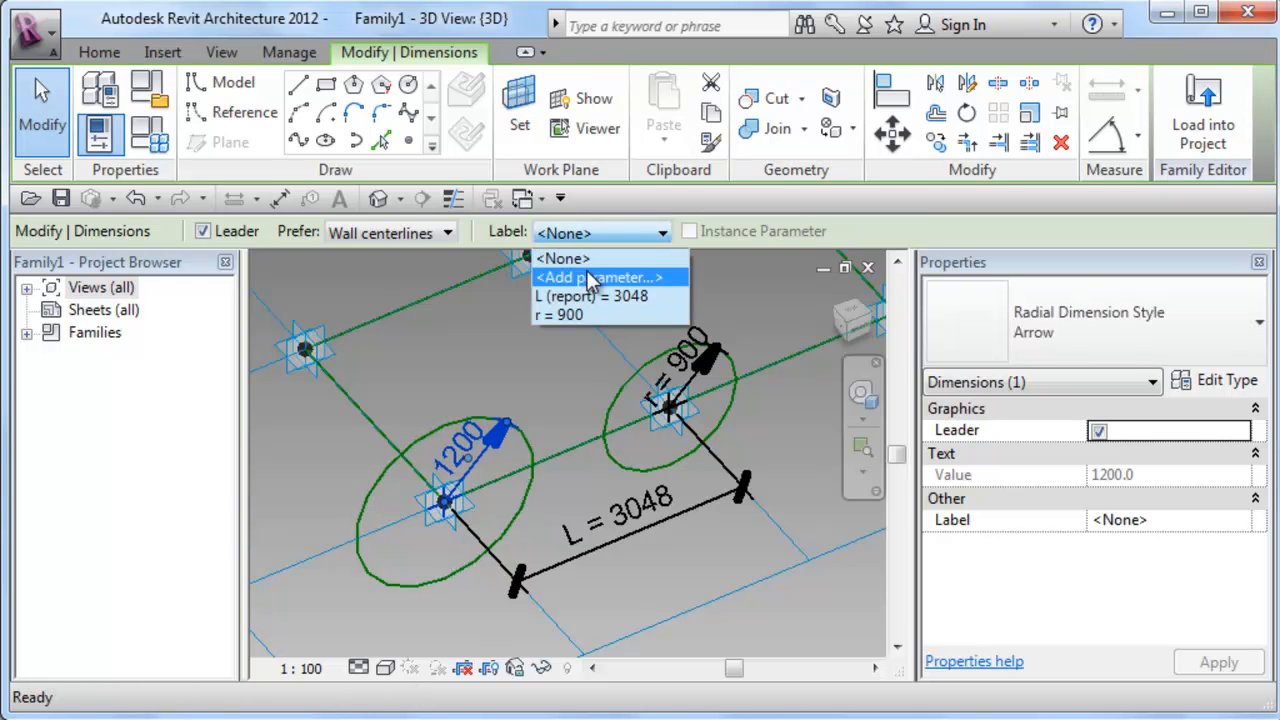
pyautogui.click(592, 278)
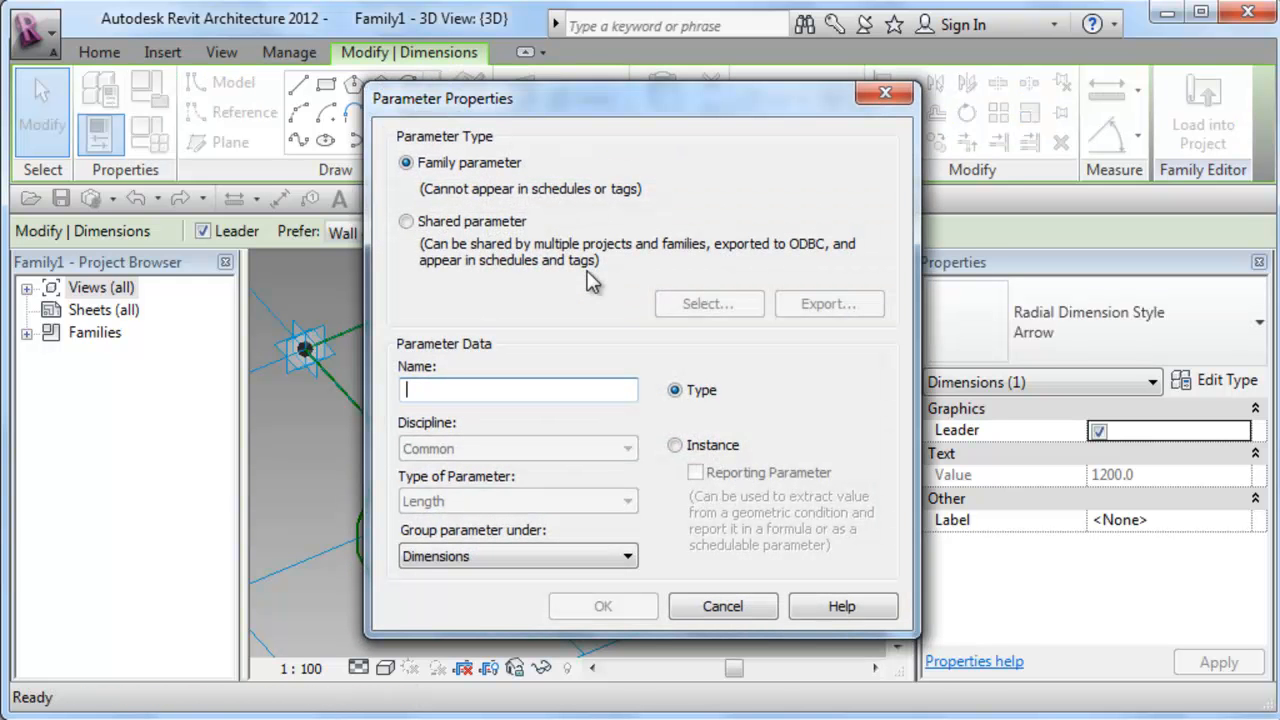
pyautogui.write('r1')
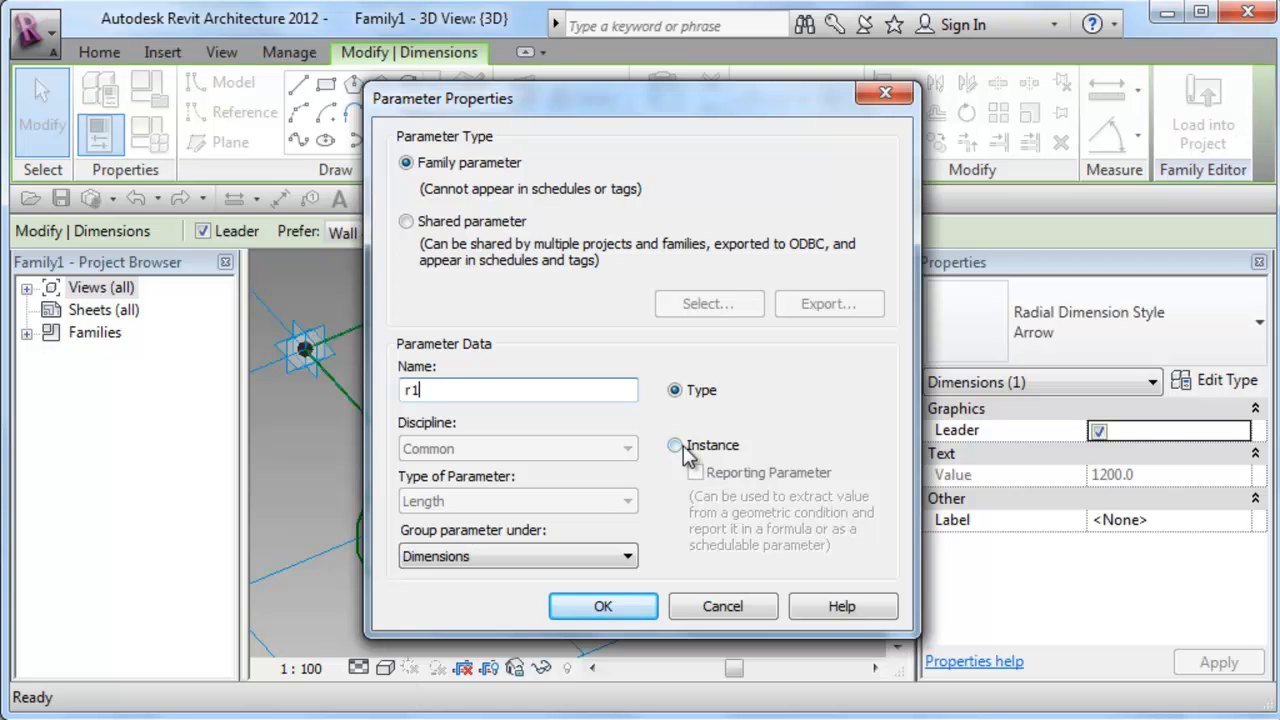
pyautogui.click(677, 445)
pyautogui.click(603, 606)
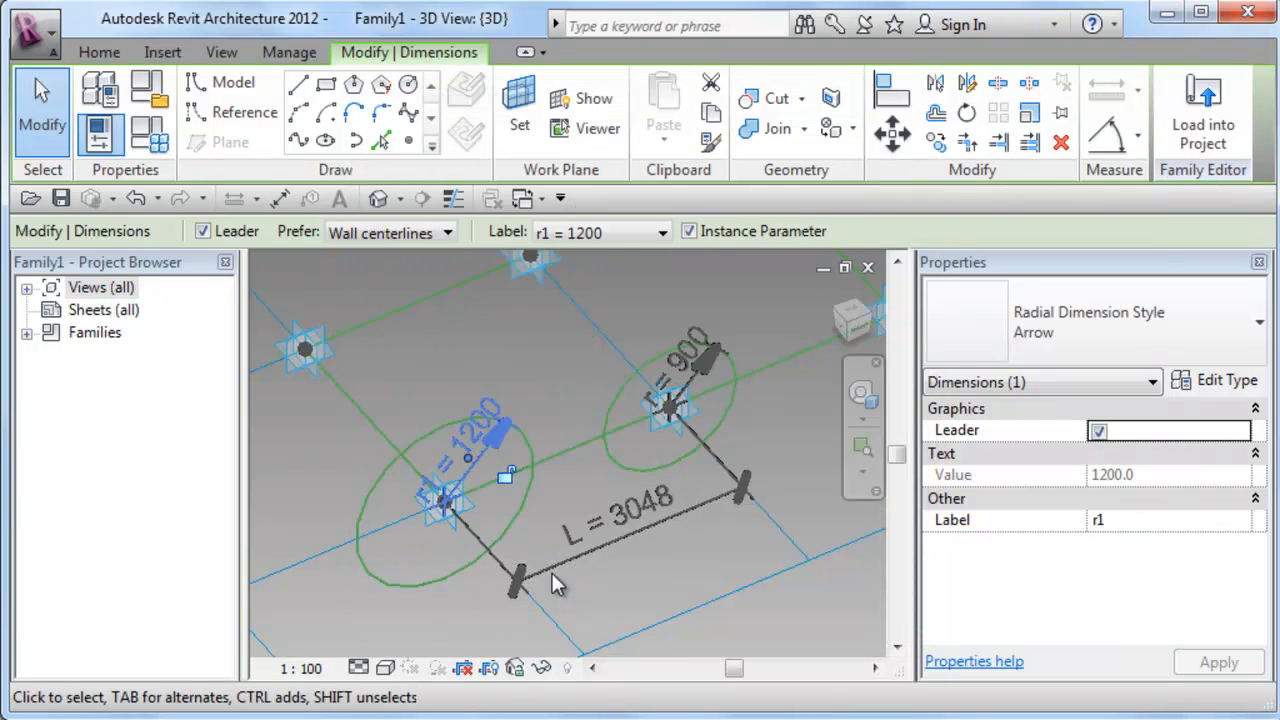
pyautogui.click(638, 589)
# Add an instance length family parameter named Thickness, grouped under Dimensions, and set its value to 200.
pyautogui.moveTo(638, 589)
pyautogui.mouseDown(button='middle')
pyautogui.moveTo(574, 529)
pyautogui.moveTo(631, 574)
pyautogui.mouseUp(button='middle')
pyautogui.scroll(-1, 610, 552)
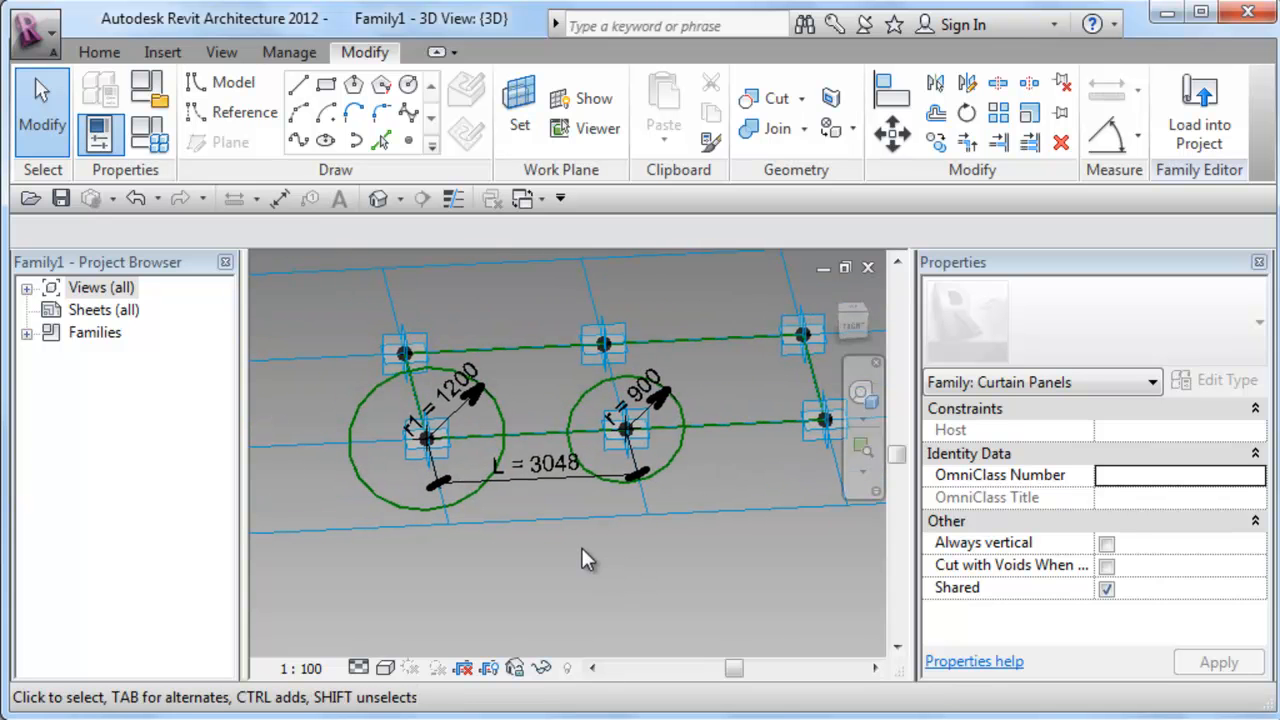
pyautogui.click(152, 135)
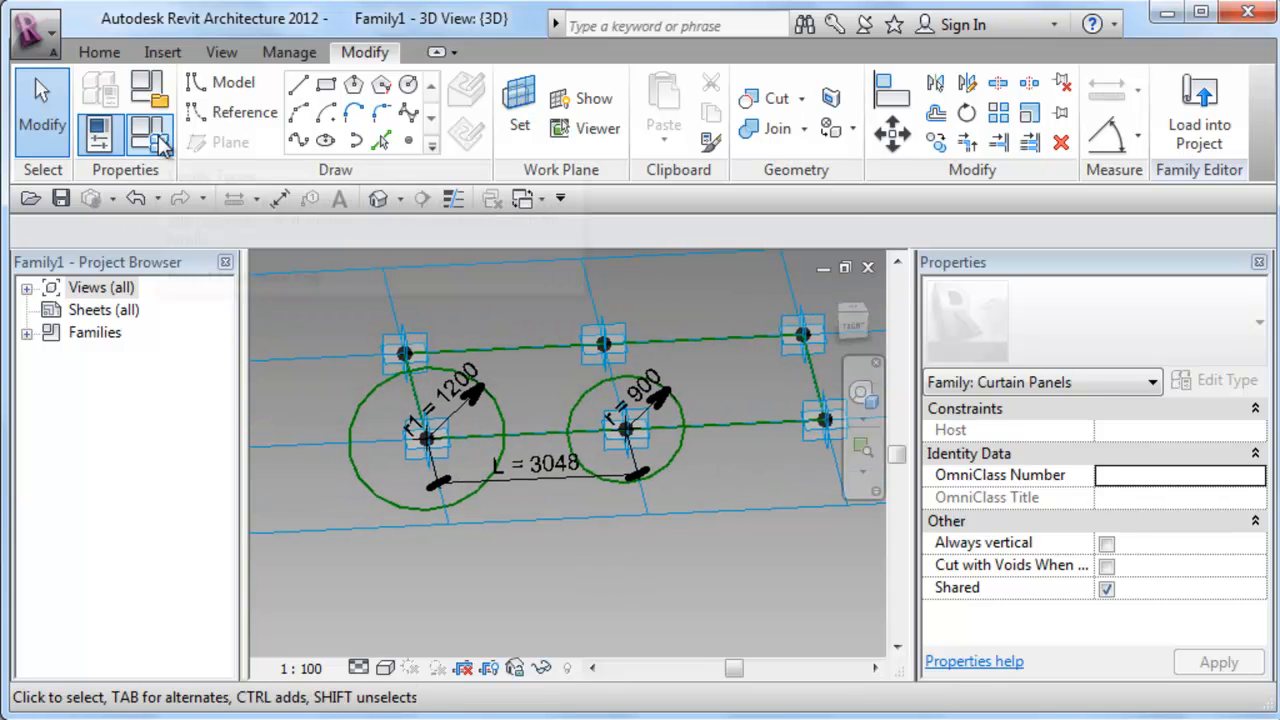
pyautogui.moveTo(189, 129); pyautogui.dragTo(239, 189)
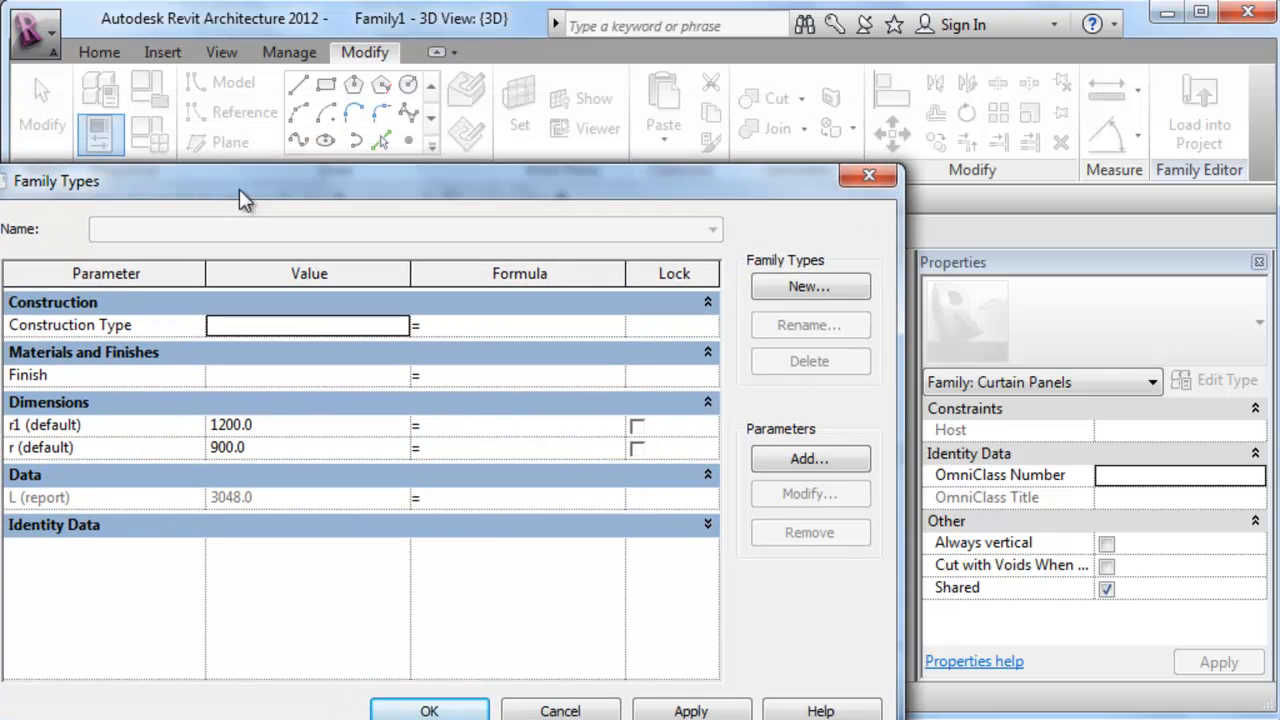
pyautogui.click(790, 458)
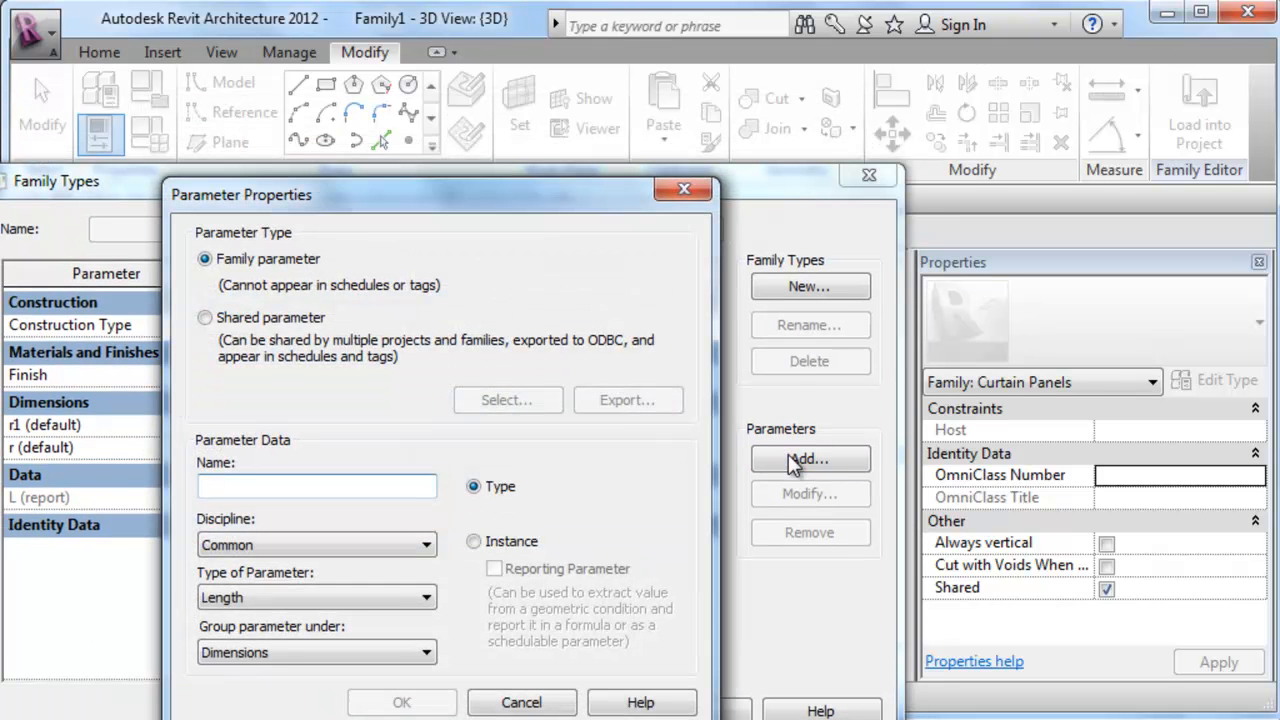
pyautogui.write('Thickness')
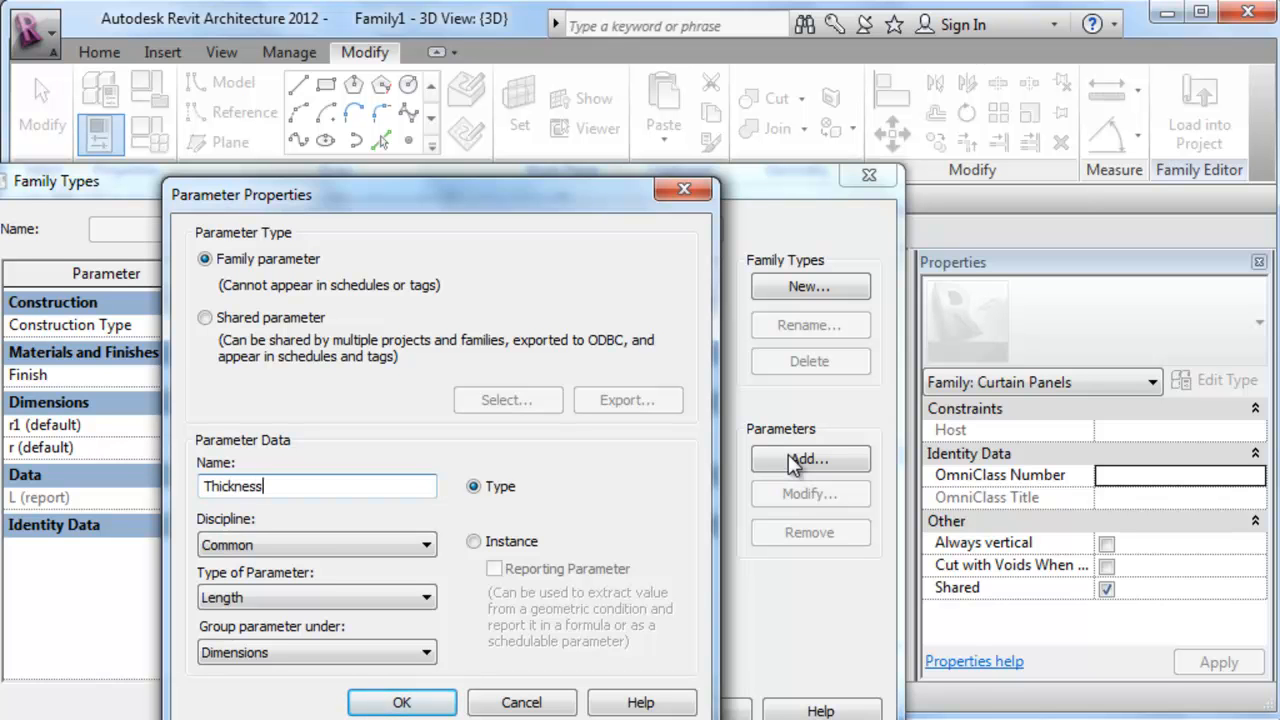
pyautogui.click(474, 542)
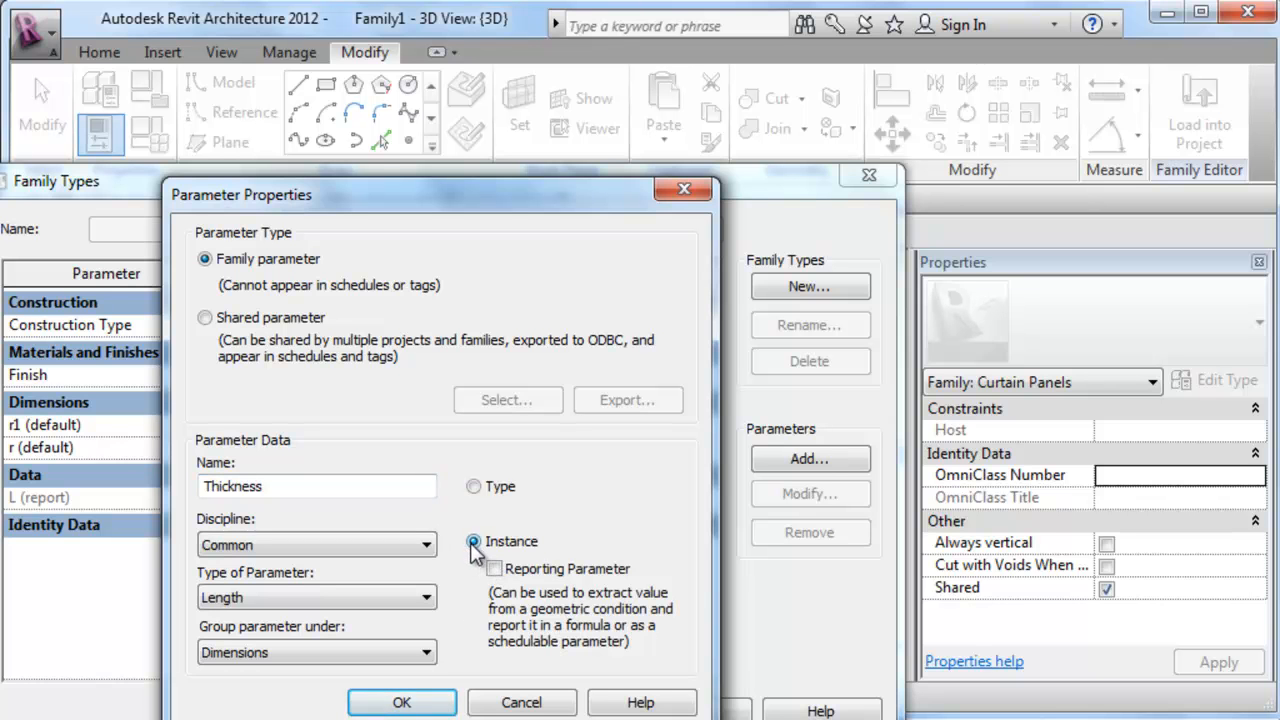
pyautogui.click(402, 703)
pyautogui.click(260, 469)
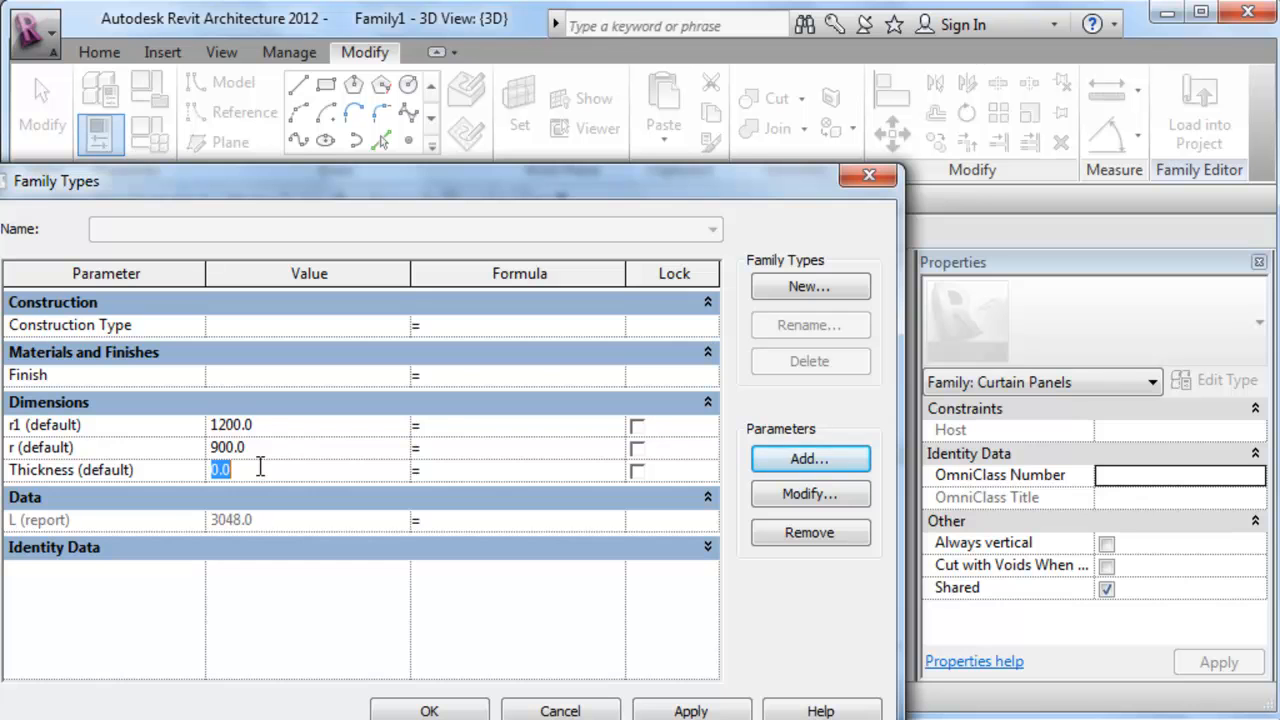
pyautogui.write('200')
# Drive the r1 parameter with the formula r + Thickness and apply the family type changes.
pyautogui.click(78, 474)
pyautogui.click(70, 470)
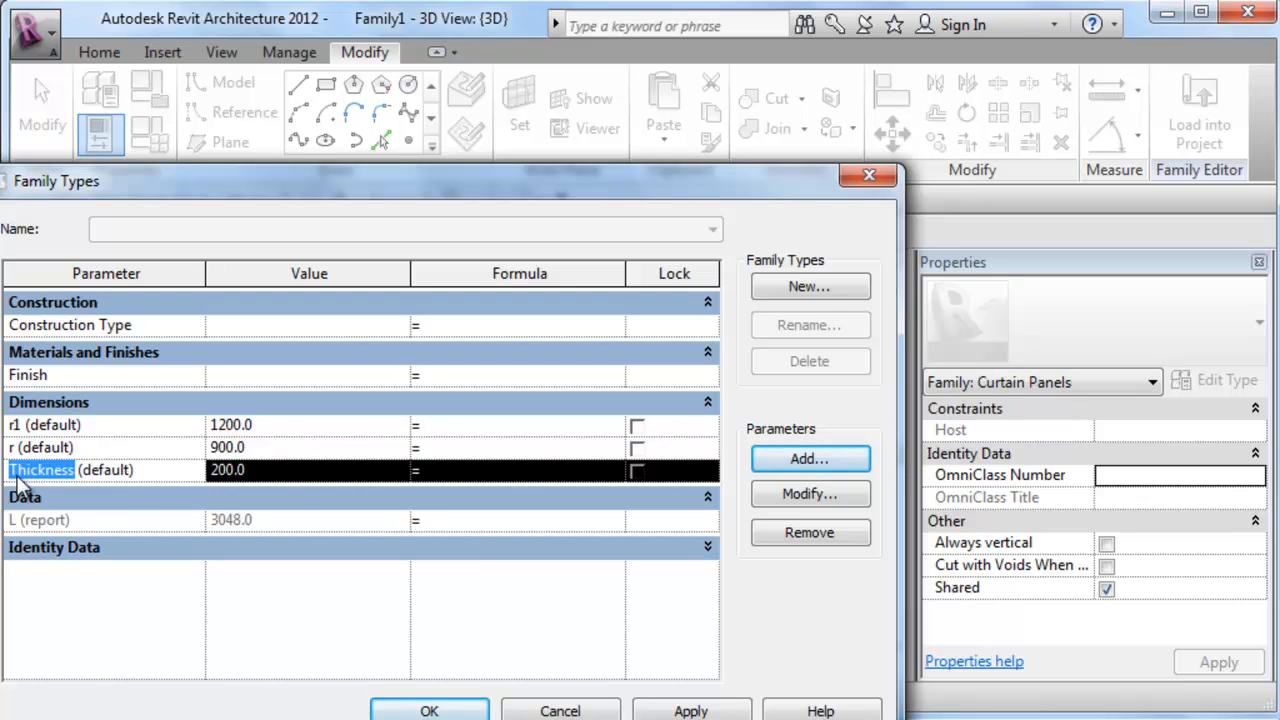
pyautogui.click(427, 430)
pyautogui.click(428, 430)
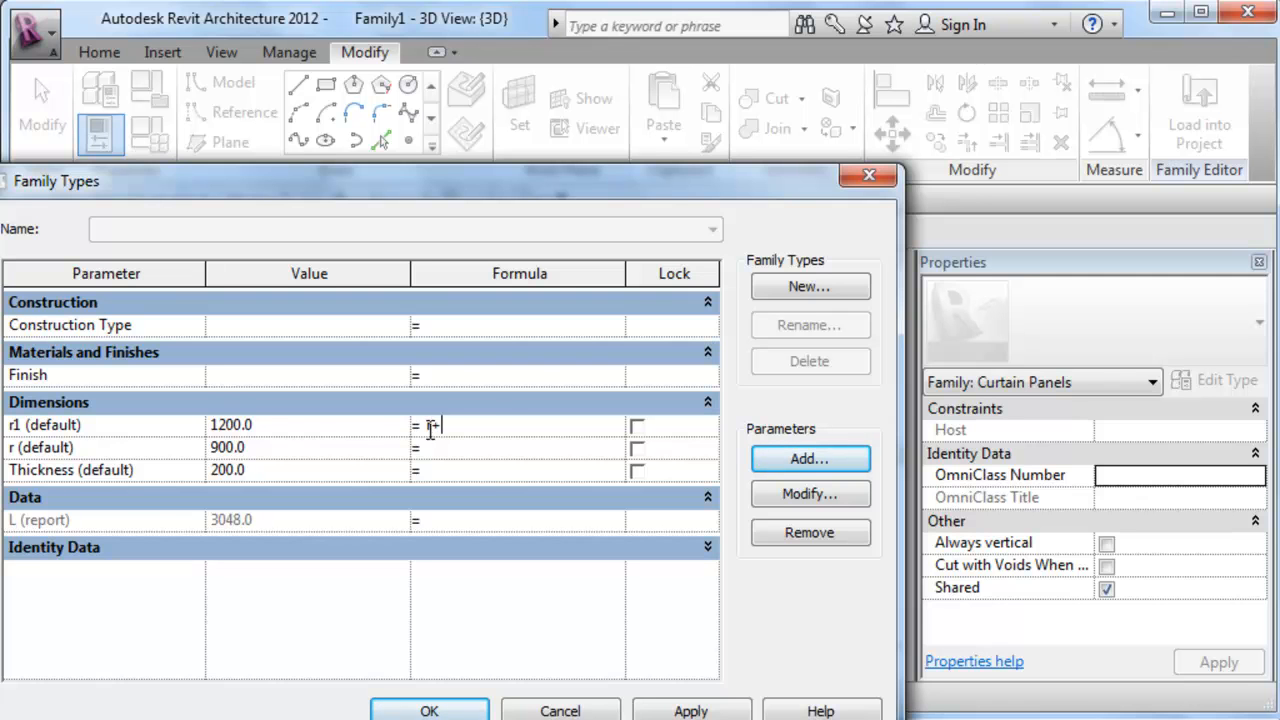
pyautogui.write('r+Thickness')
pyautogui.click(690, 710)
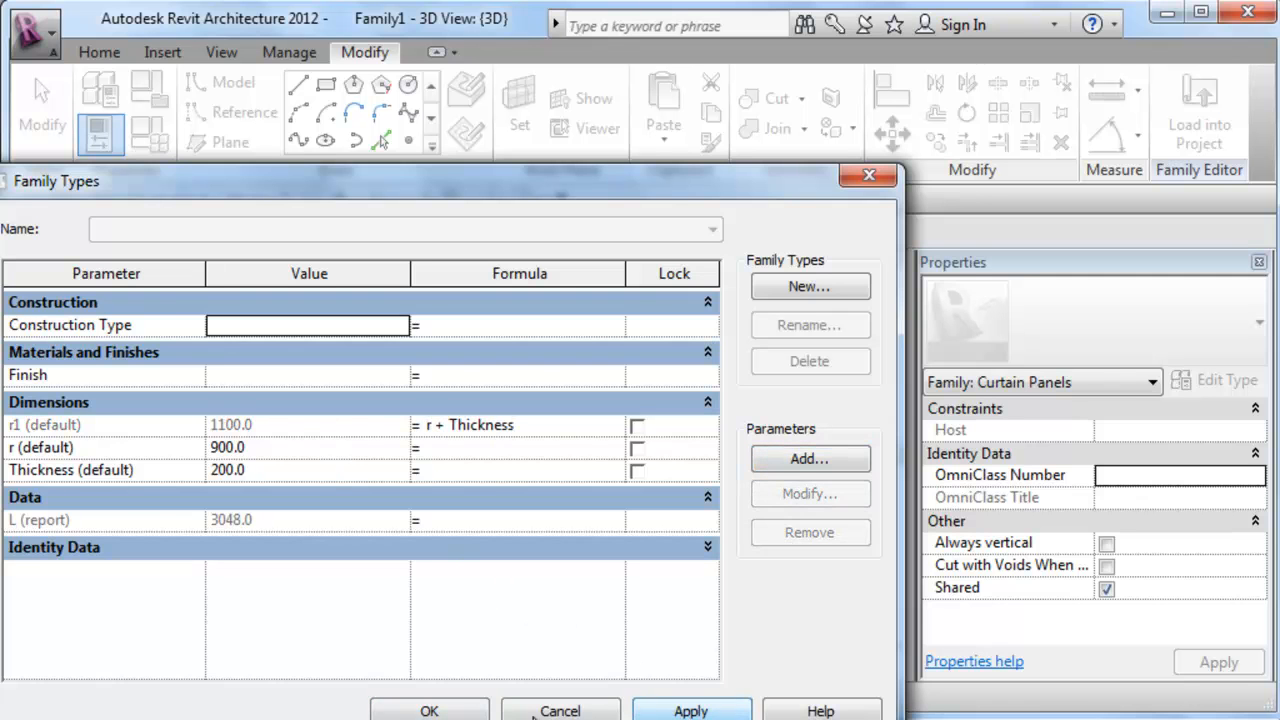
pyautogui.click(432, 710)
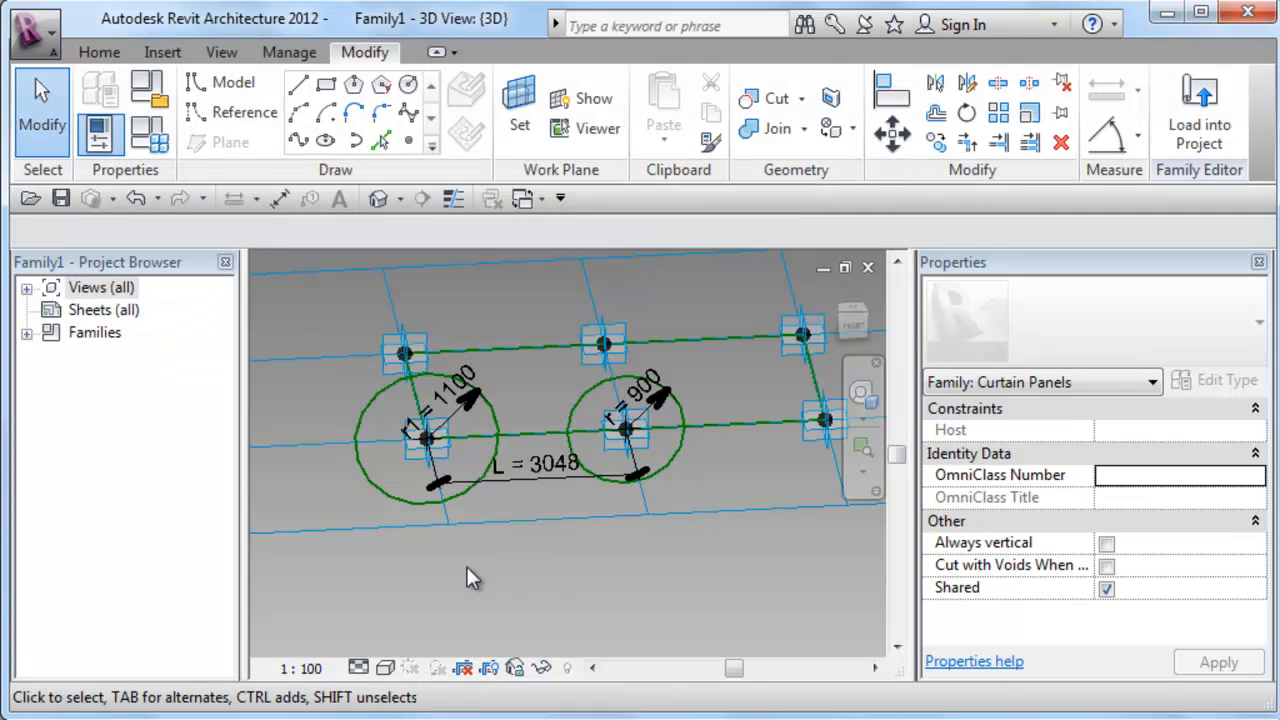
# Set the tile pattern grid's horizontal spacing to 6000 and its vertical spacing to 3000.
pyautogui.keyDown('shift'); pyautogui.moveTo(467, 578); pyautogui.dragTo(634, 579, button='middle'); pyautogui.keyUp('shift')
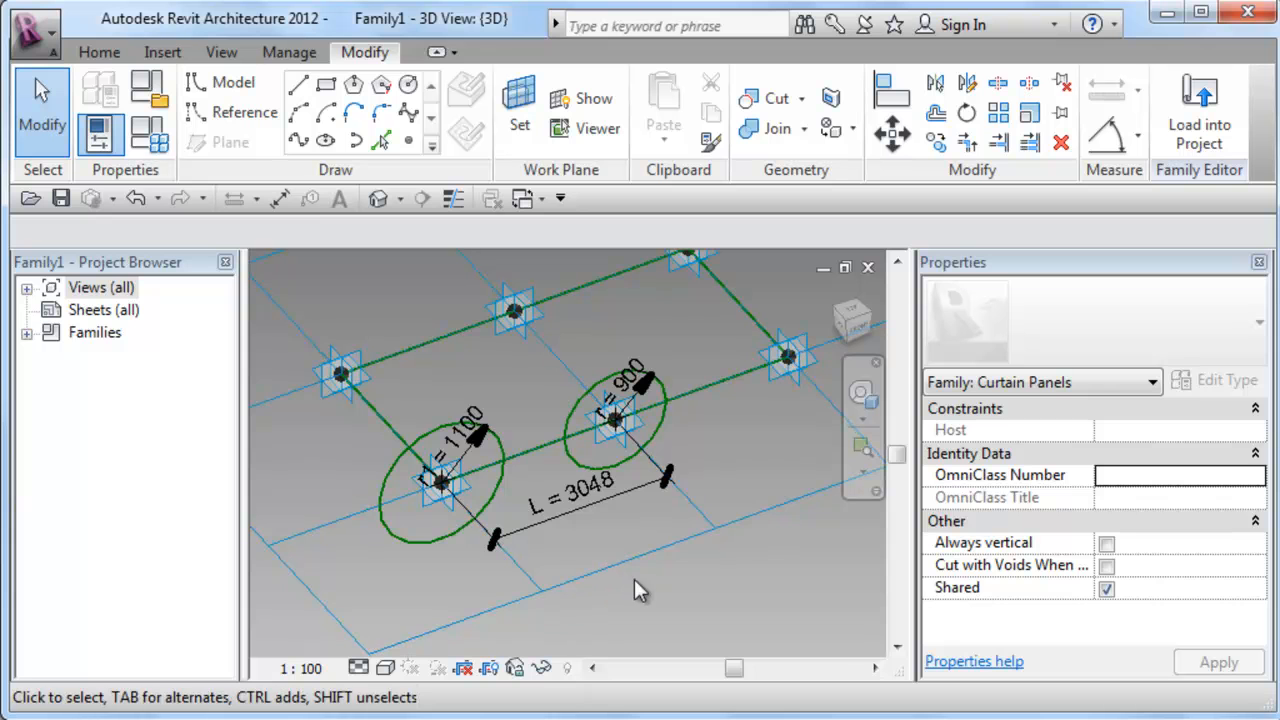
pyautogui.click(642, 558)
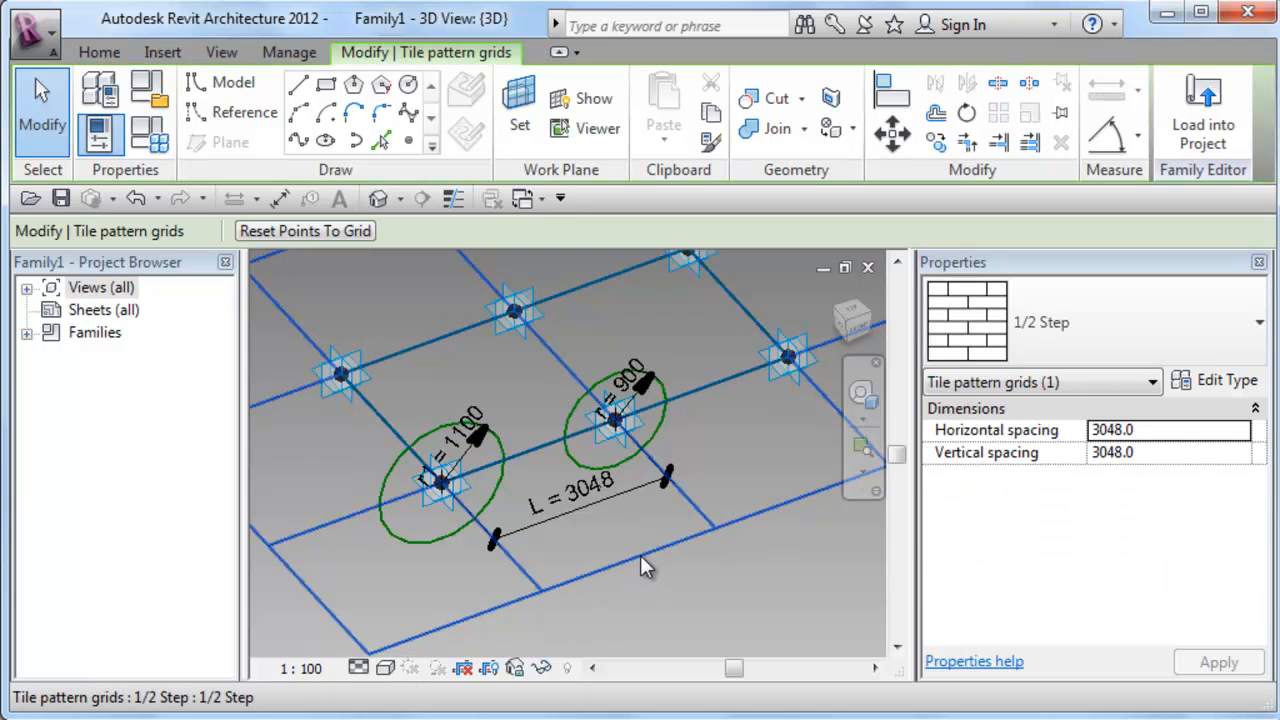
pyautogui.click(1172, 432)
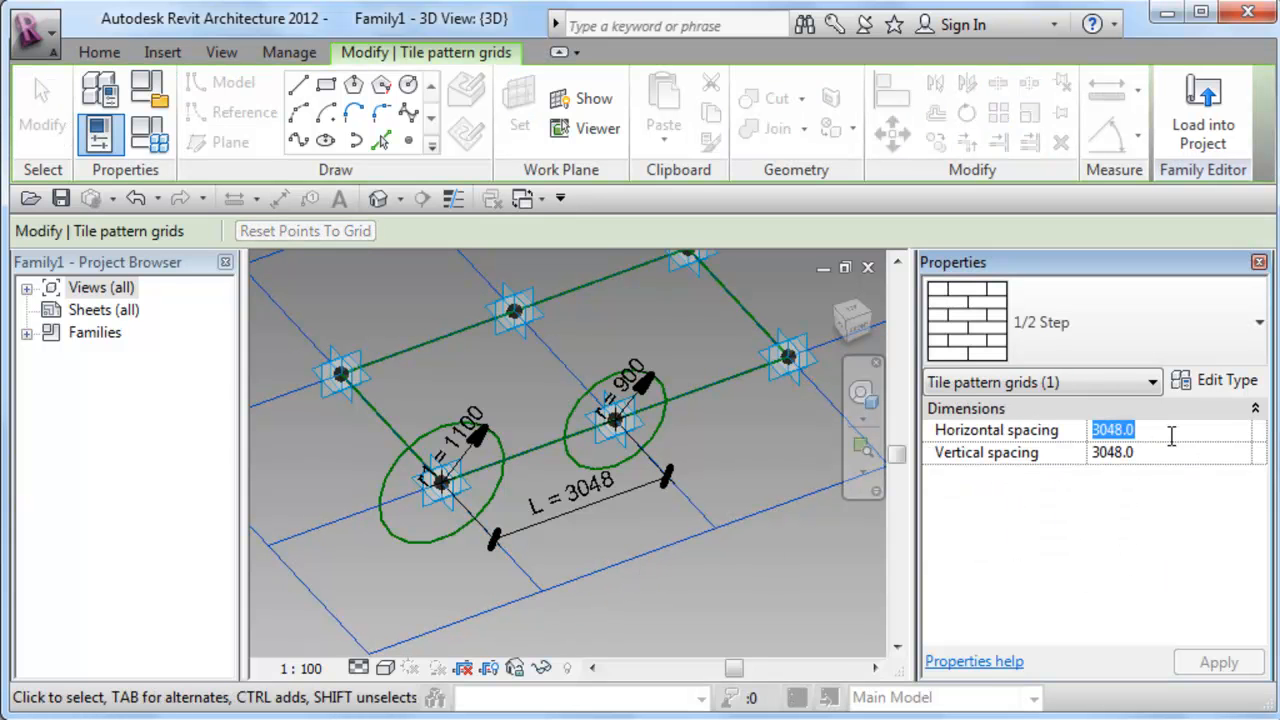
pyautogui.write('6000')
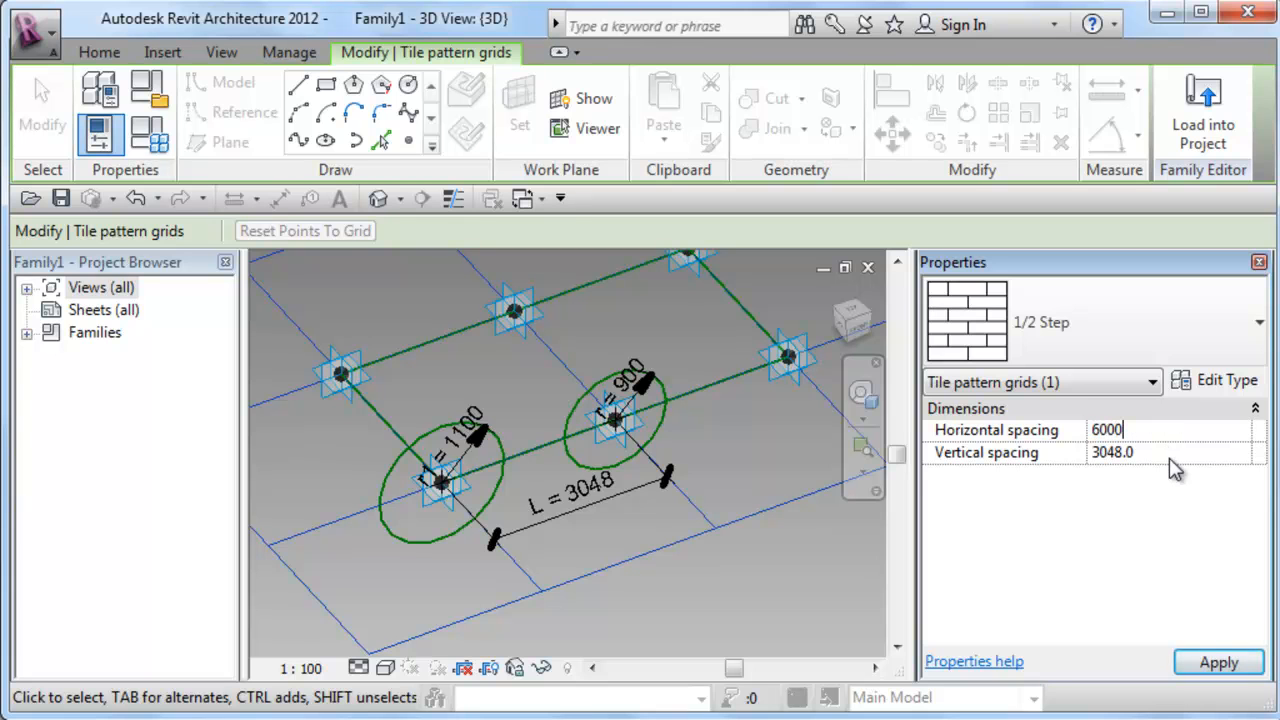
pyautogui.click(1172, 455)
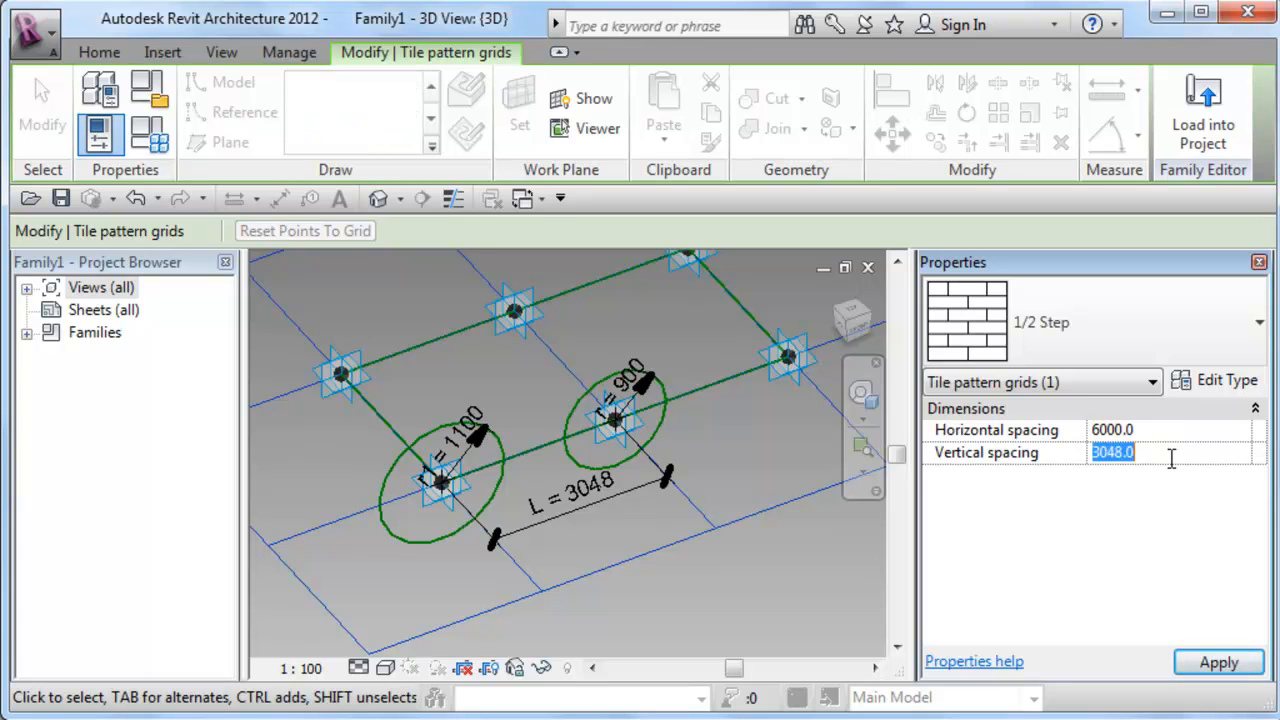
pyautogui.write('3000')
pyautogui.click(1210, 668)
pyautogui.click(682, 589)
pyautogui.scroll(-2, 518, 543)
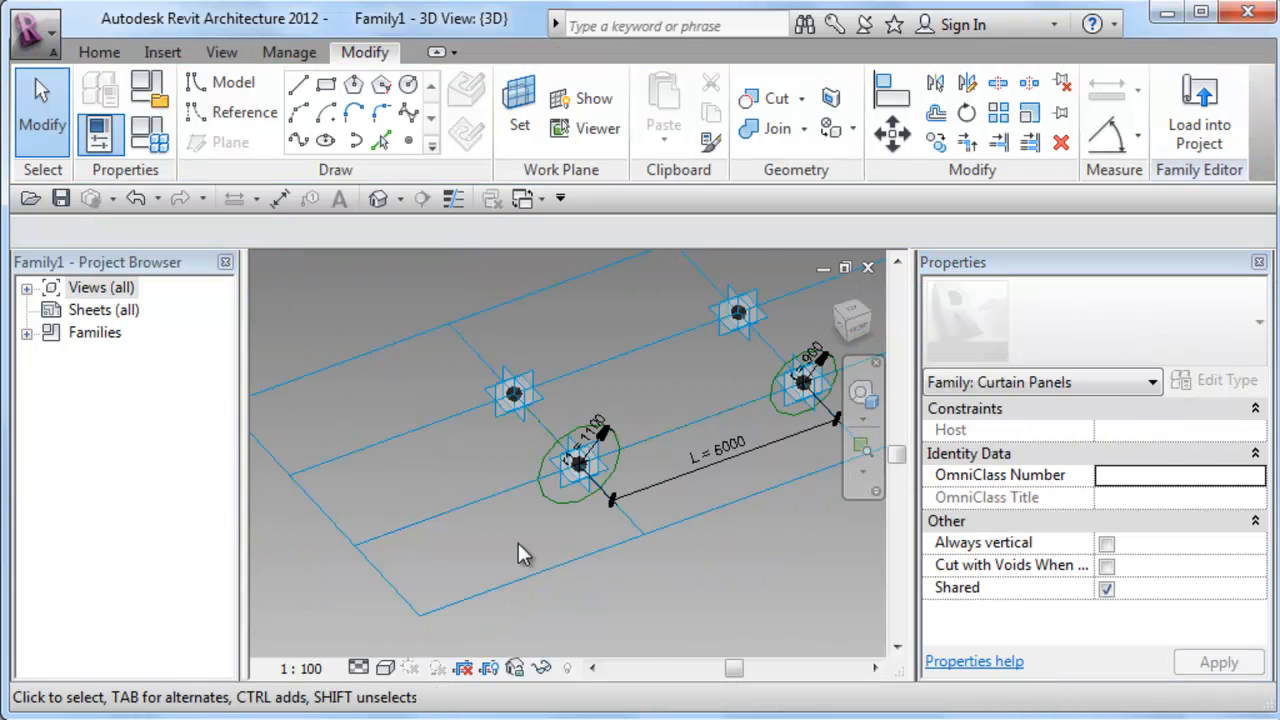
# Place a reference point on the r1 circle, near its top.
pyautogui.moveTo(518, 543); pyautogui.dragTo(497, 562, button='middle')
pyautogui.scroll(3, 490, 558)
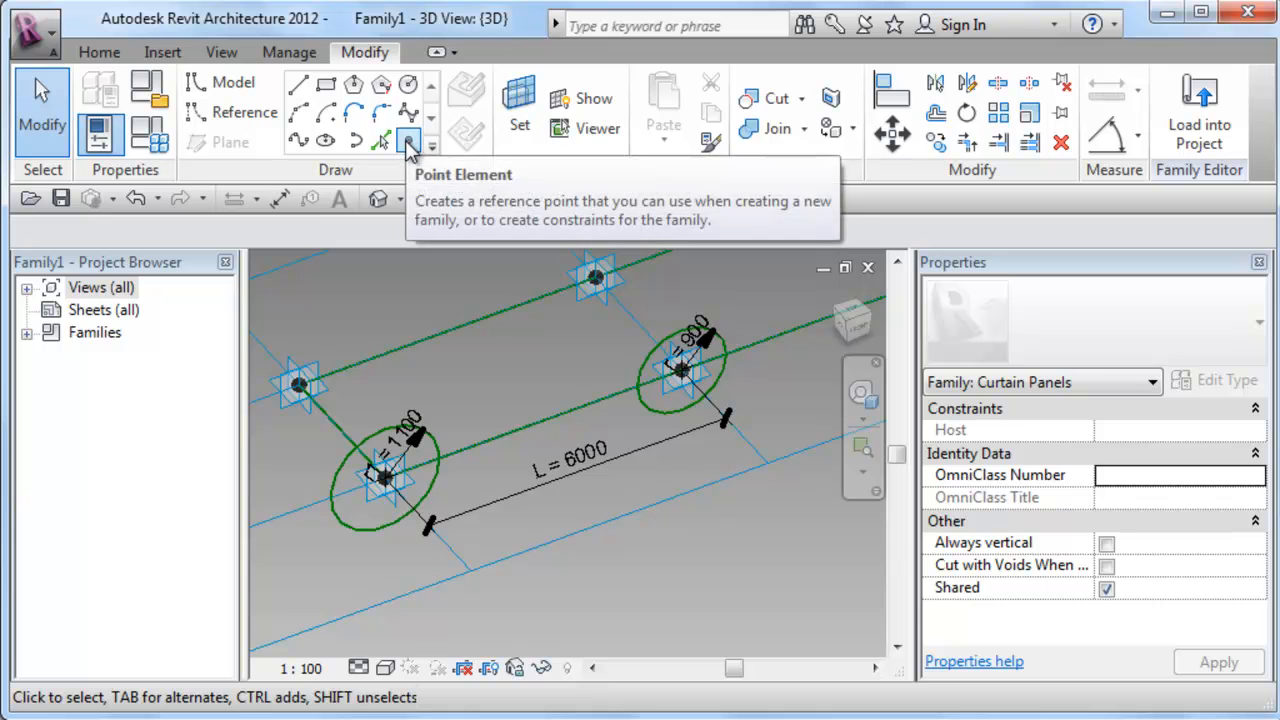
pyautogui.click(410, 143)
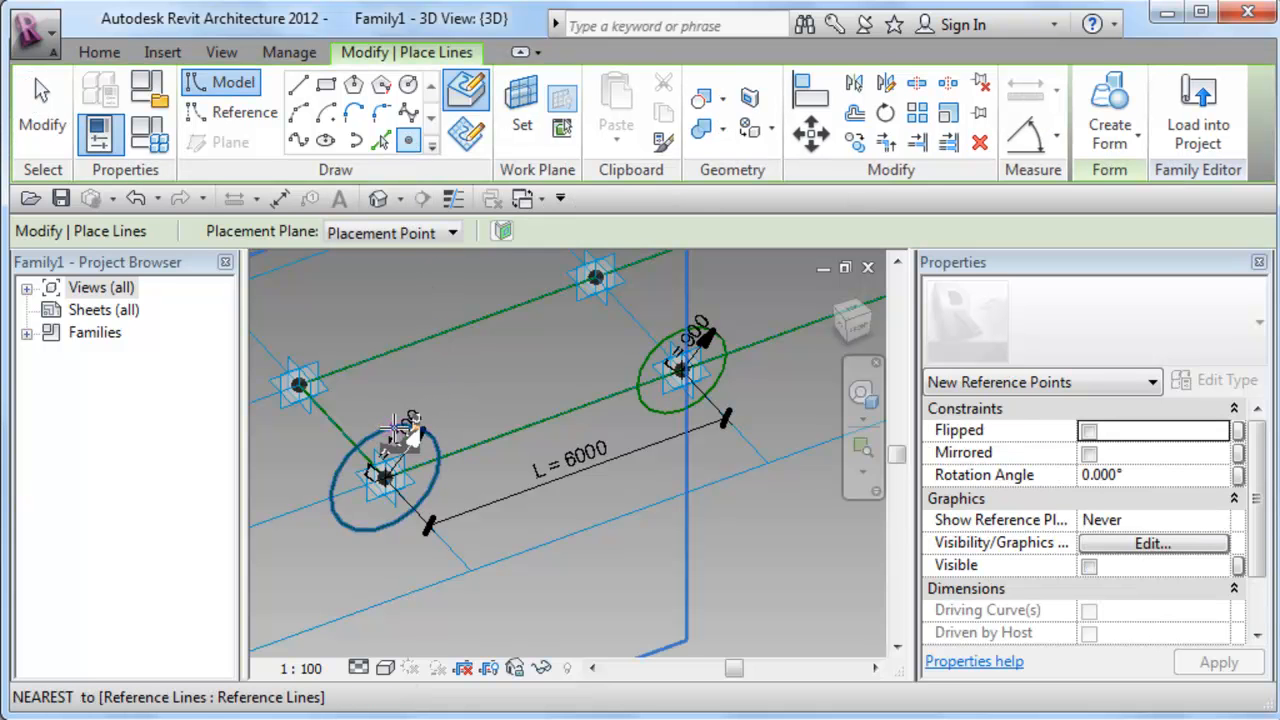
pyautogui.click(397, 427)
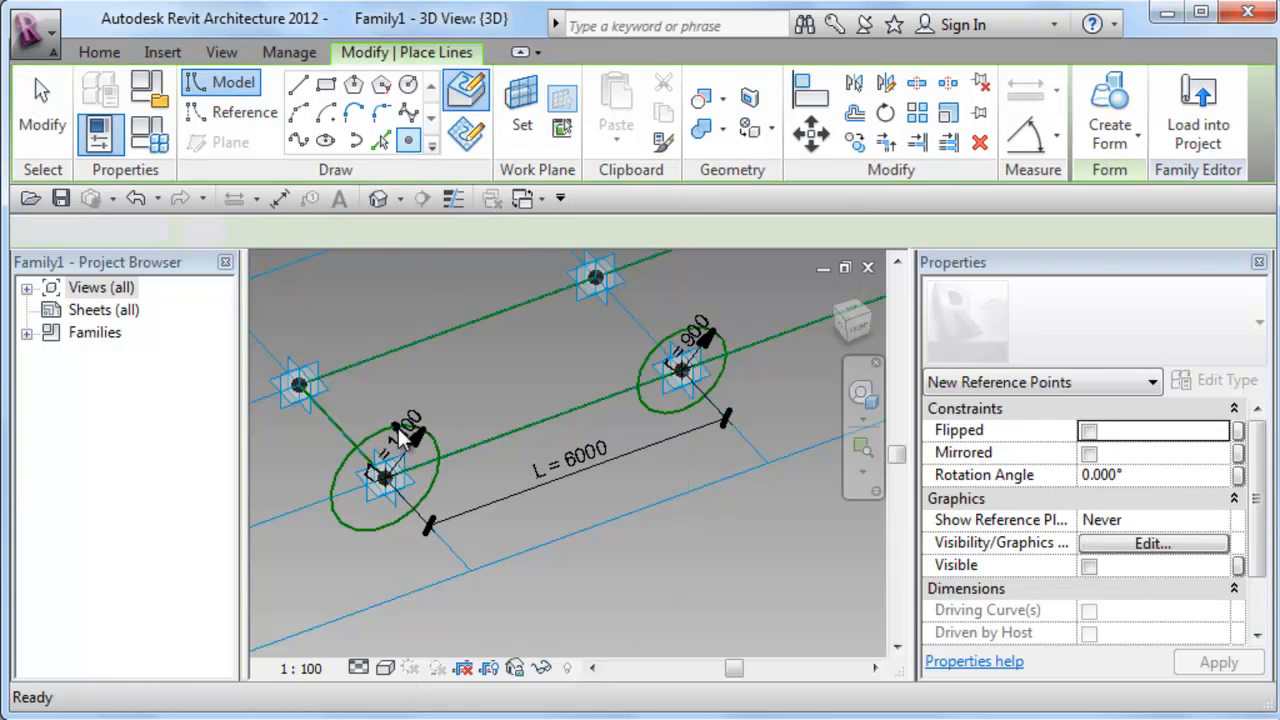
pyautogui.press('Escape')
# Change the measurement type of the reference point on the r1 circle to Angle.
pyautogui.click(418, 452)
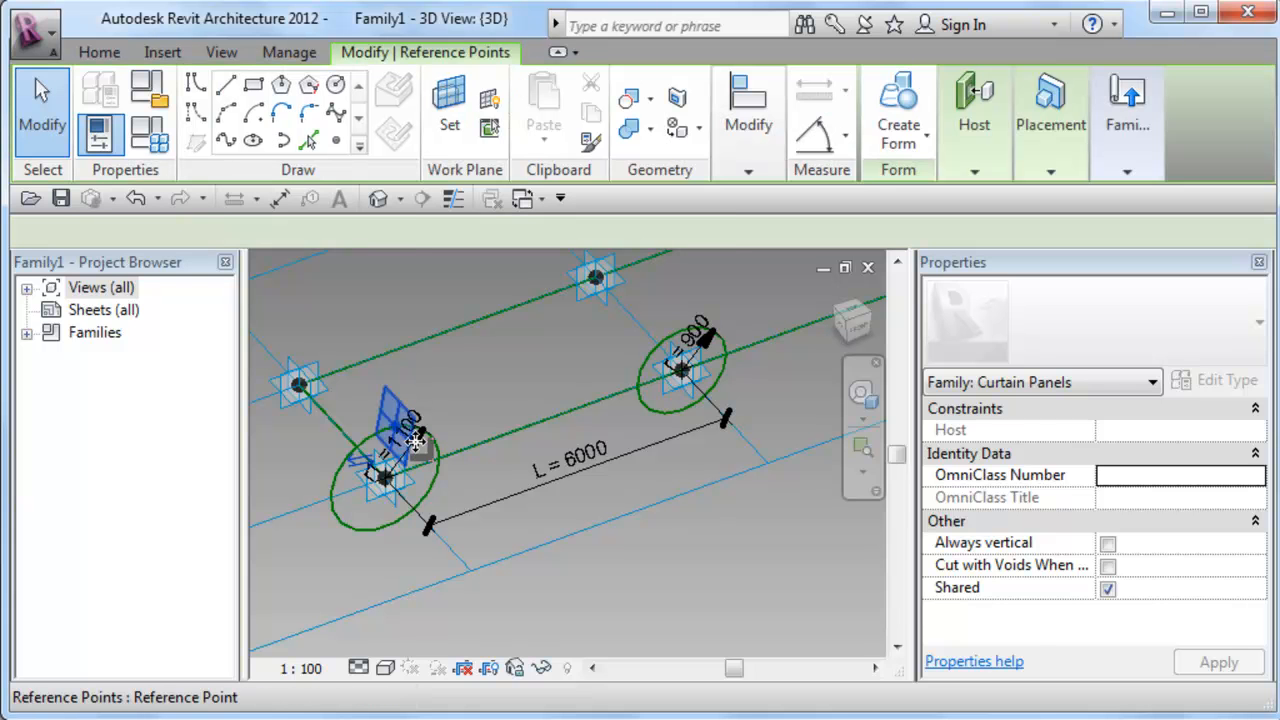
pyautogui.scroll(-1, 1260, 540)
pyautogui.scroll(-3, 1260, 540)
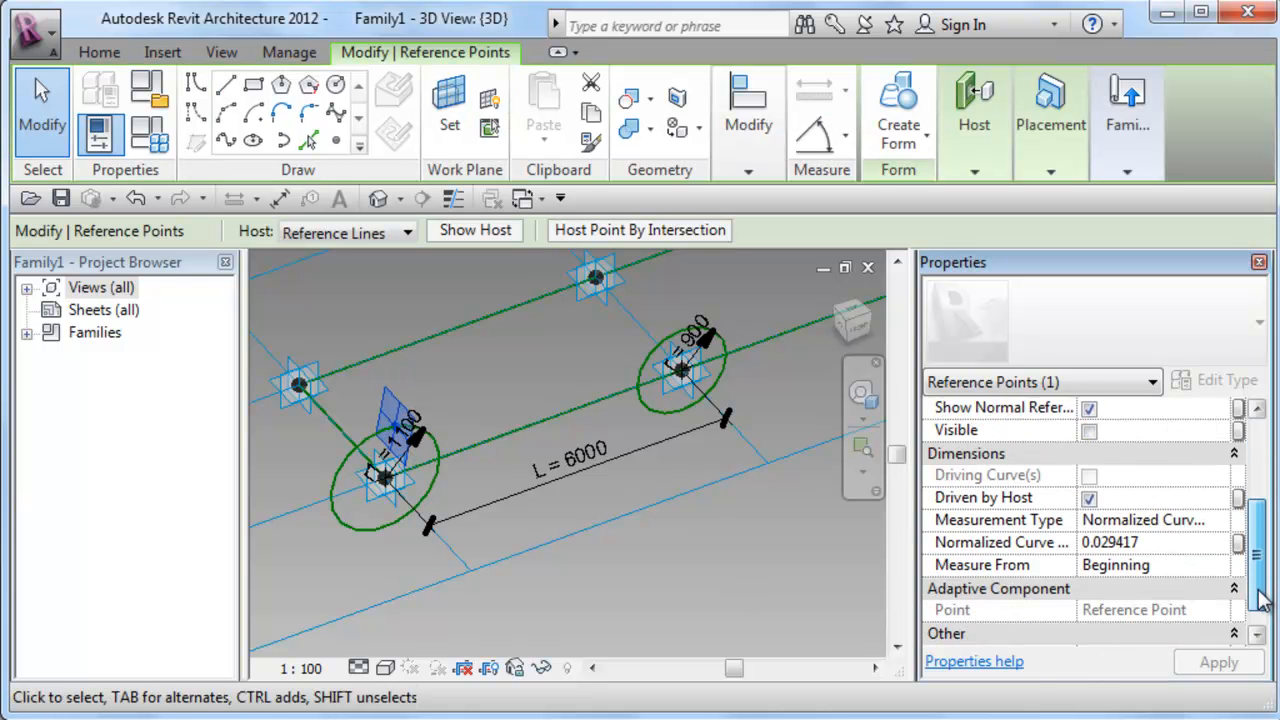
pyautogui.click(1222, 500)
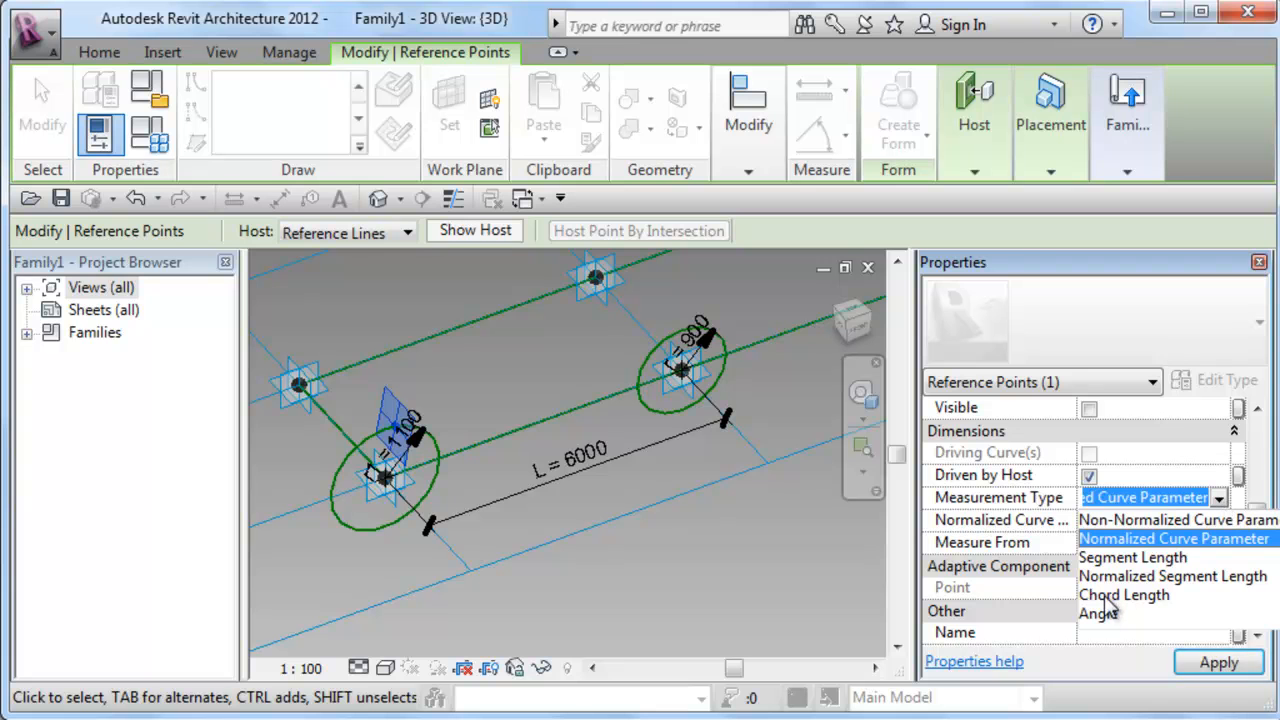
pyautogui.click(1100, 613)
# Associate the r1 circle point's angle with a new instance parameter named Angle, grouped under Dimensions.
pyautogui.click(1240, 521)
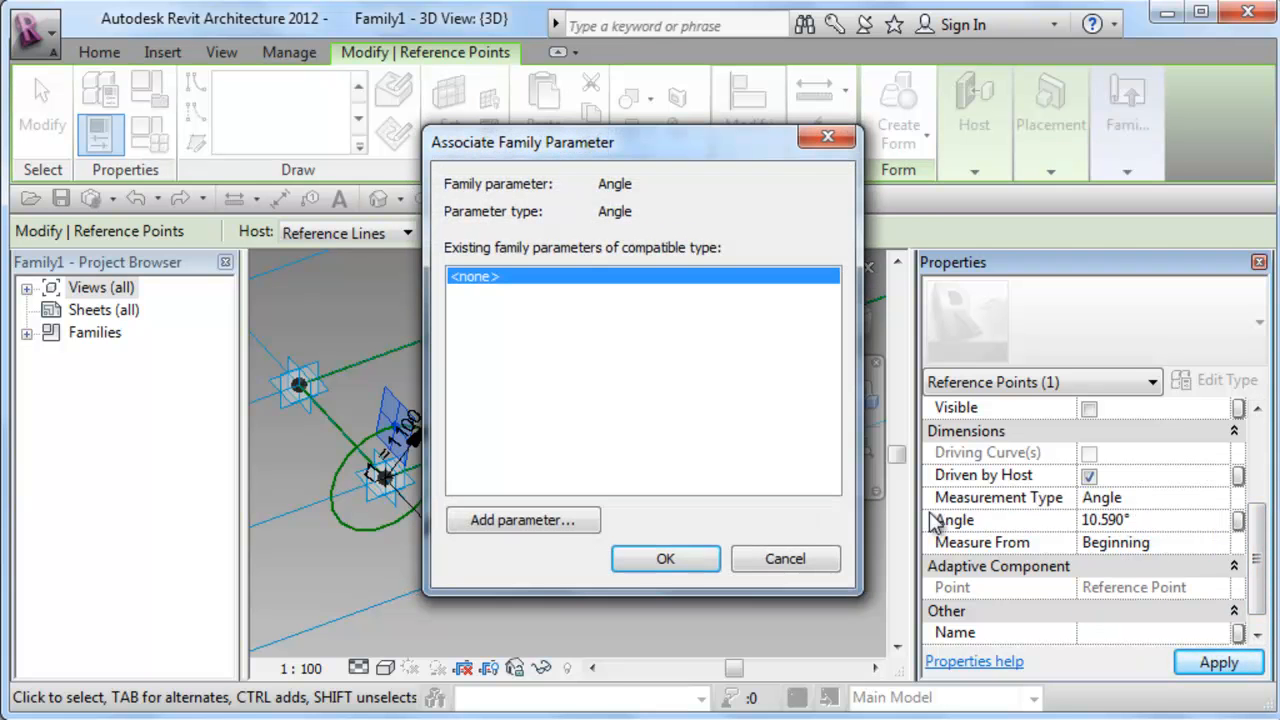
pyautogui.click(530, 520)
pyautogui.write('Angl')
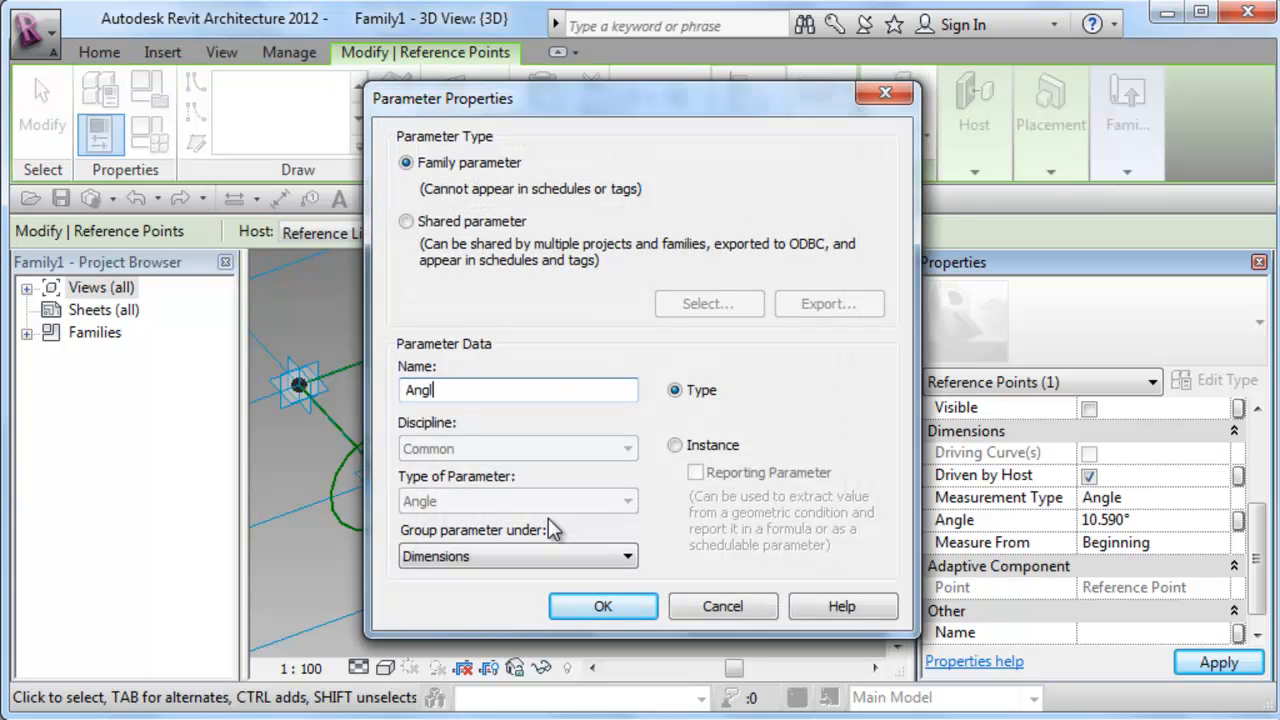
pyautogui.write('e')
pyautogui.click(693, 444)
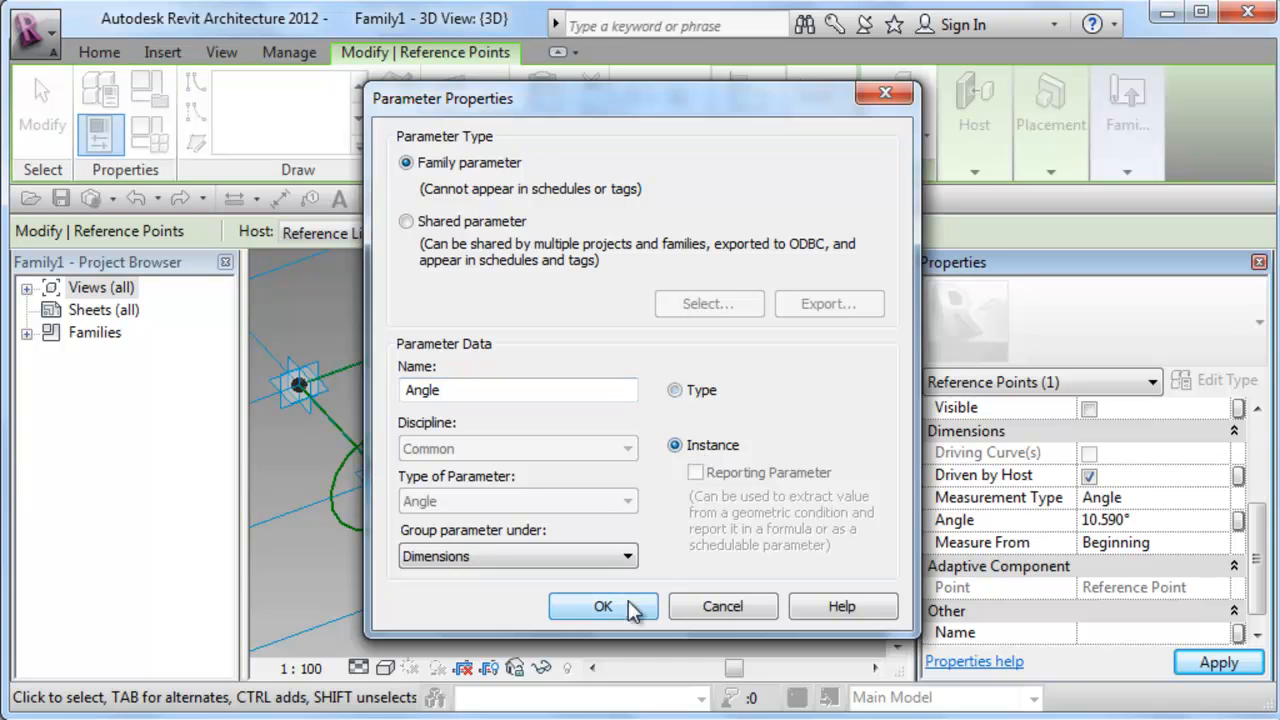
pyautogui.click(606, 606)
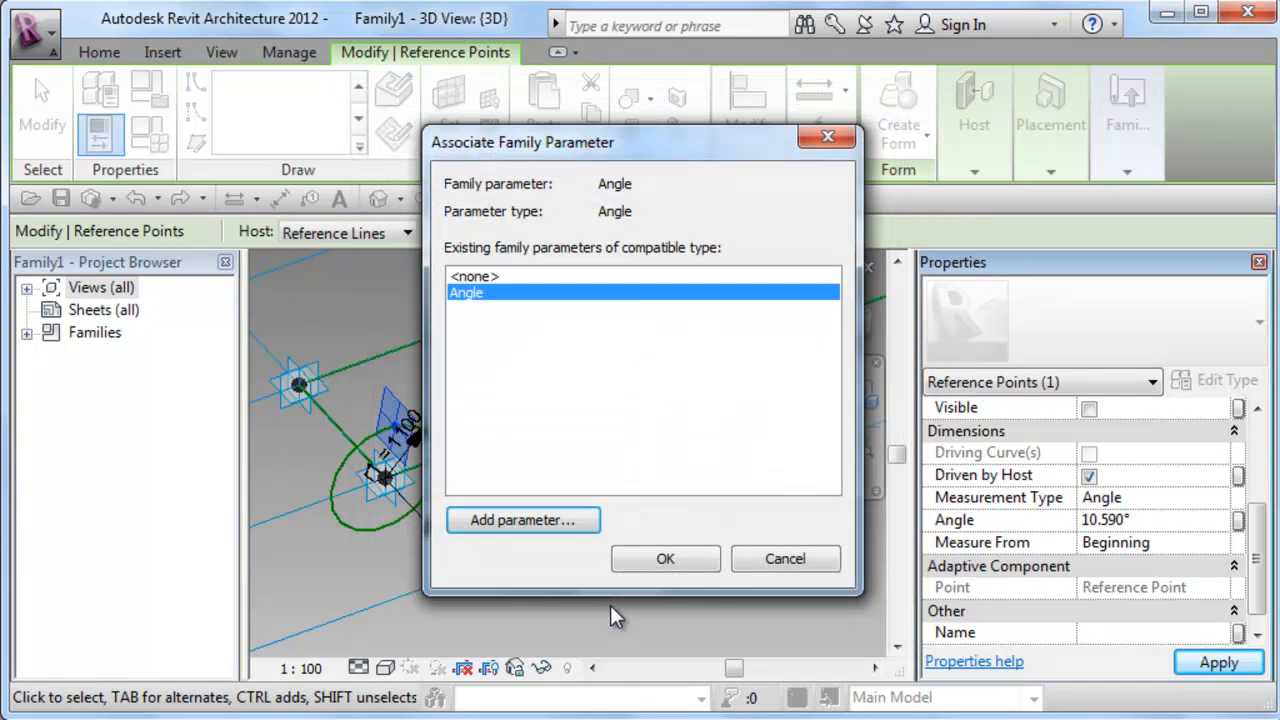
pyautogui.click(683, 563)
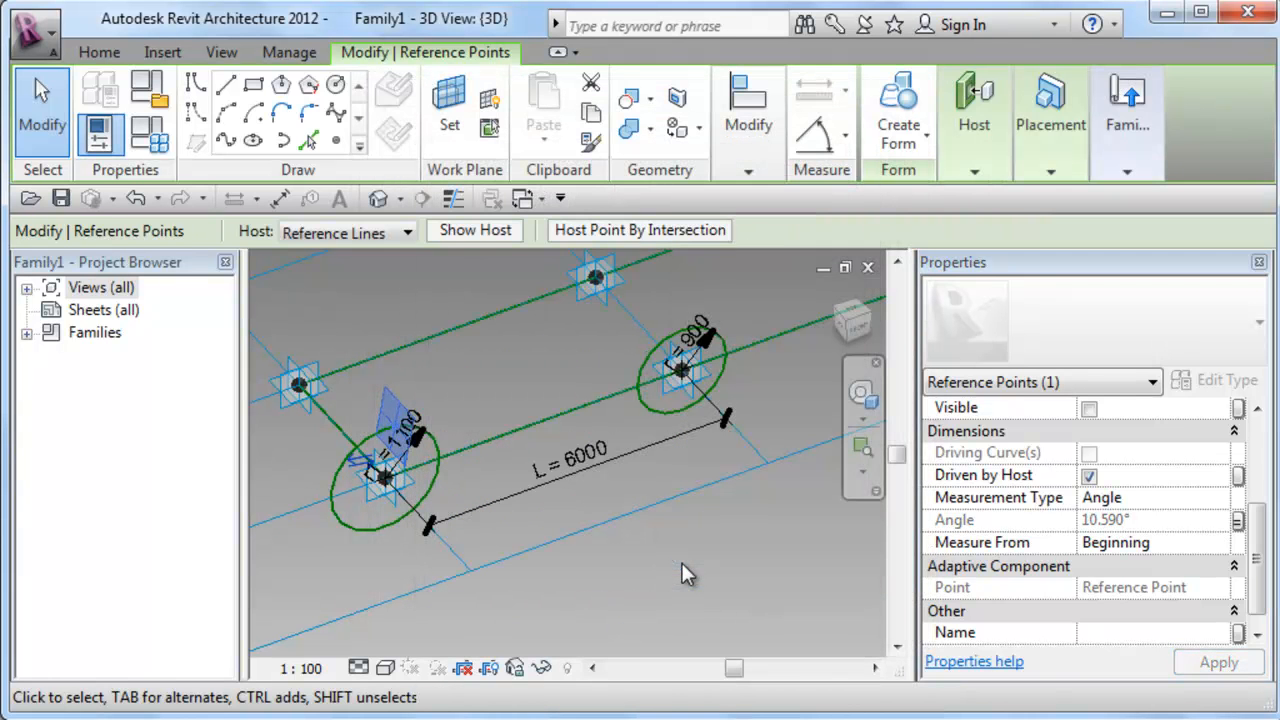
pyautogui.click(682, 564)
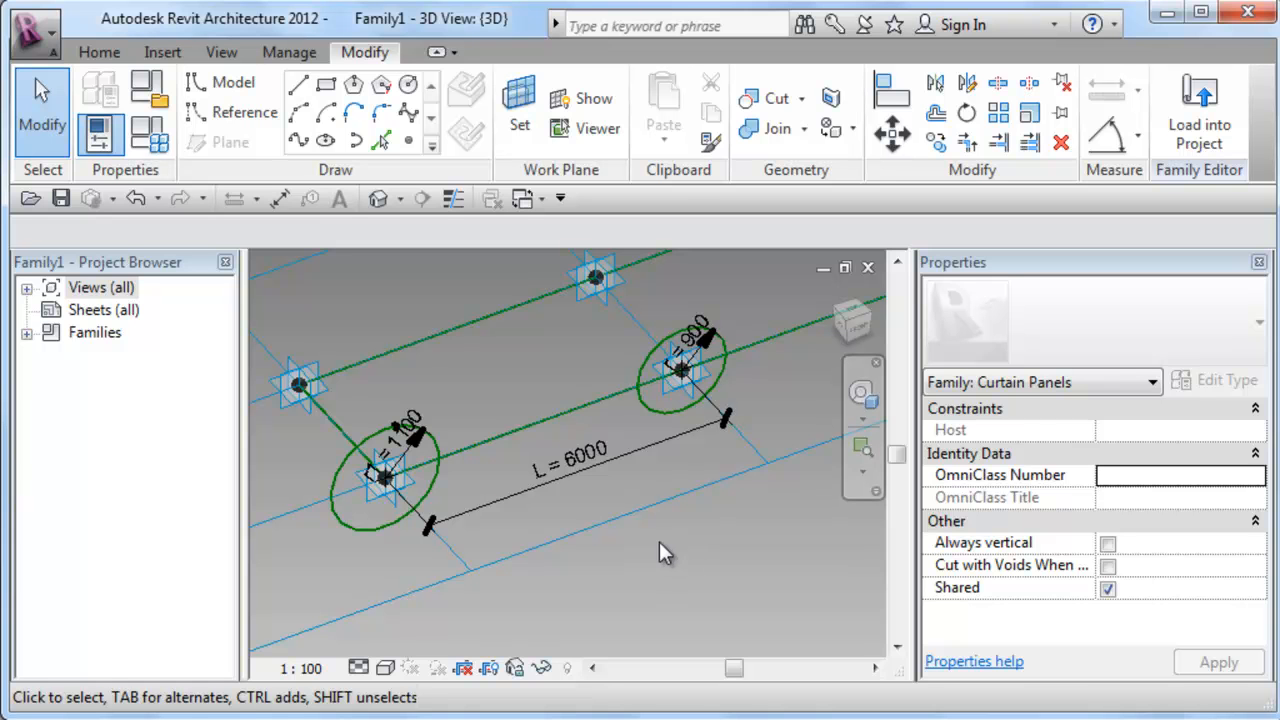
# Add an instance length family parameter named func, grouped under Data.
pyautogui.click(173, 152)
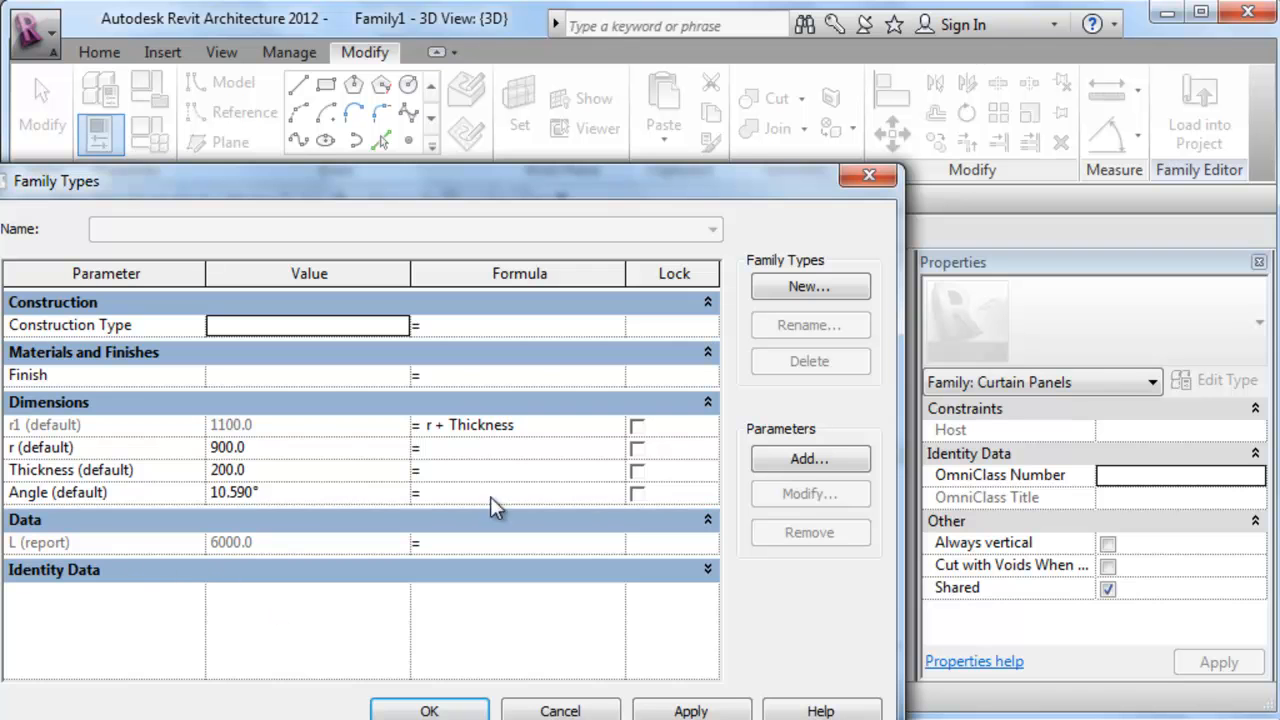
pyautogui.click(805, 465)
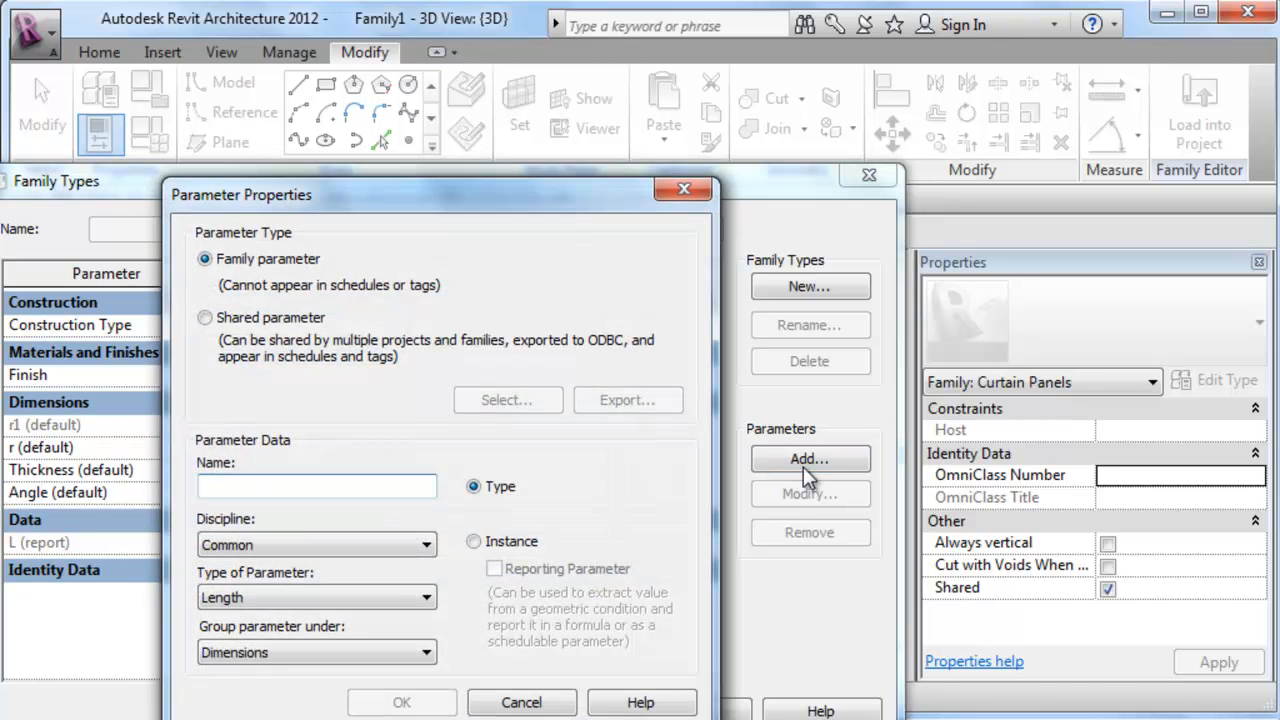
pyautogui.write('func')
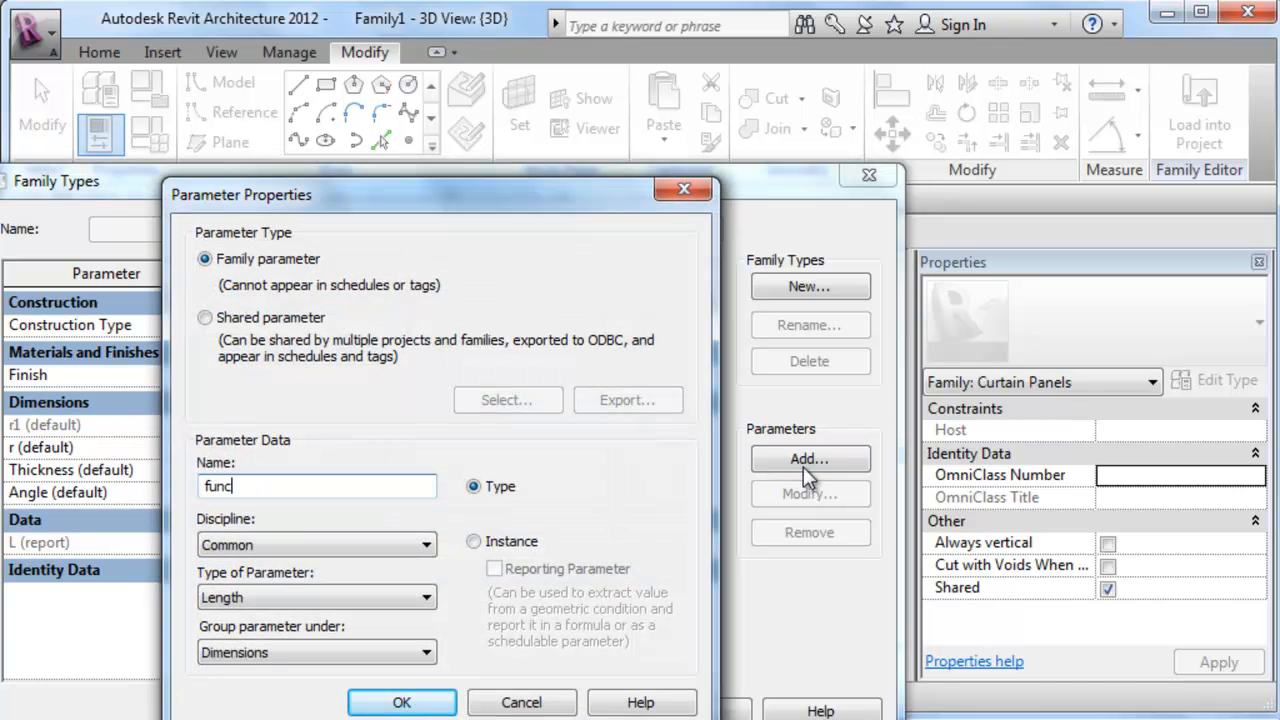
pyautogui.click(476, 541)
pyautogui.click(407, 653)
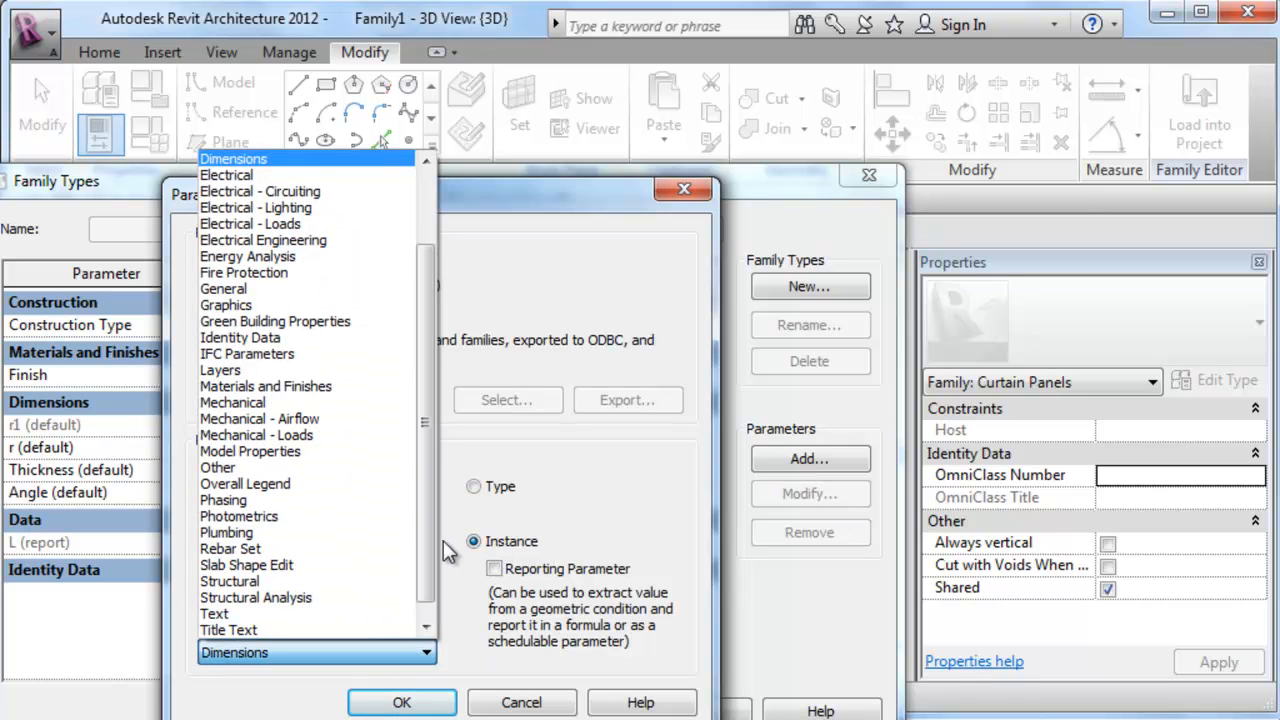
pyautogui.scroll(2, 360, 335)
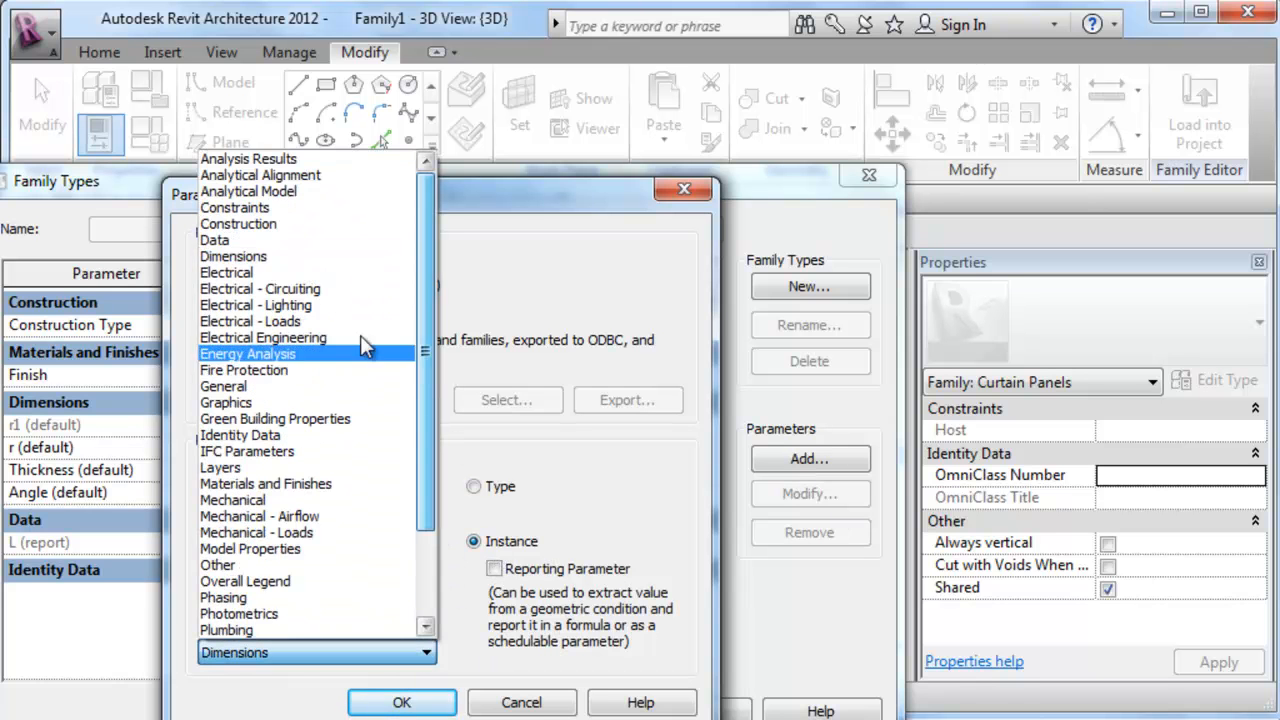
pyautogui.click(280, 241)
pyautogui.click(401, 702)
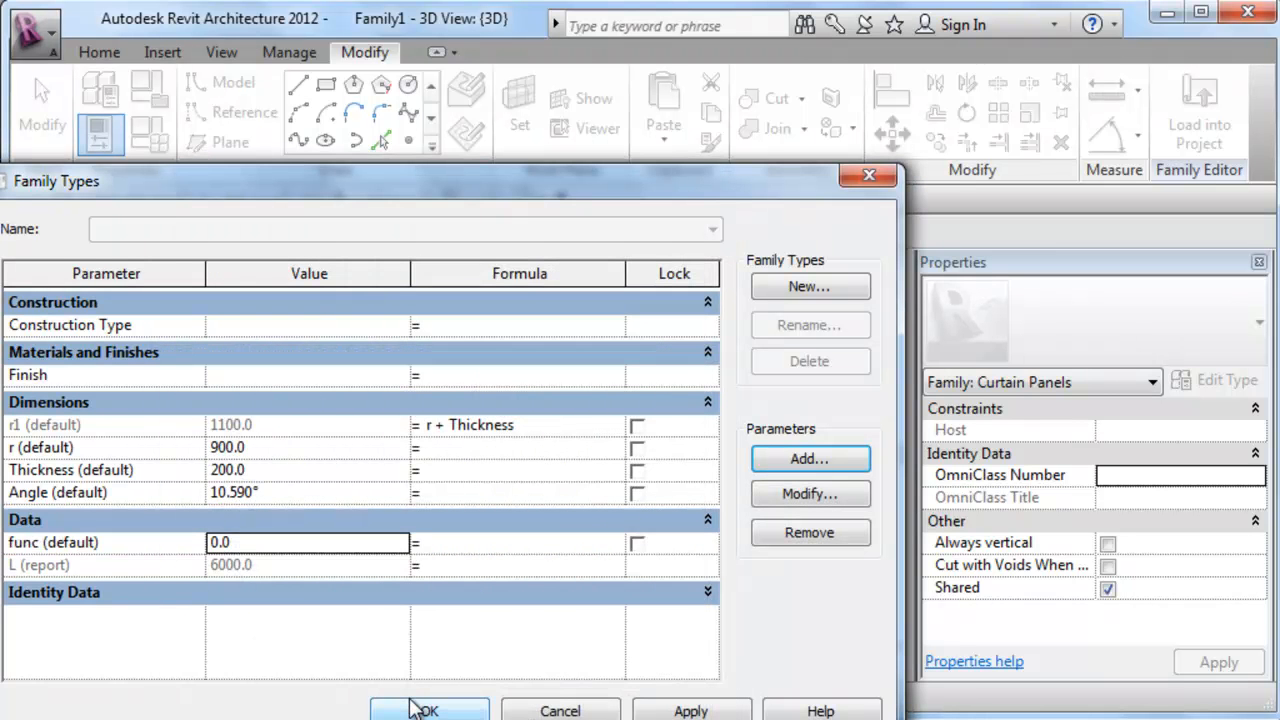
# Copy sqrt(L ^ 2 - r ^ 2 - (2 * r * r1) - r1 ^ 2) from Notepad into func's formula and apply it.
pyautogui.click(432, 542)
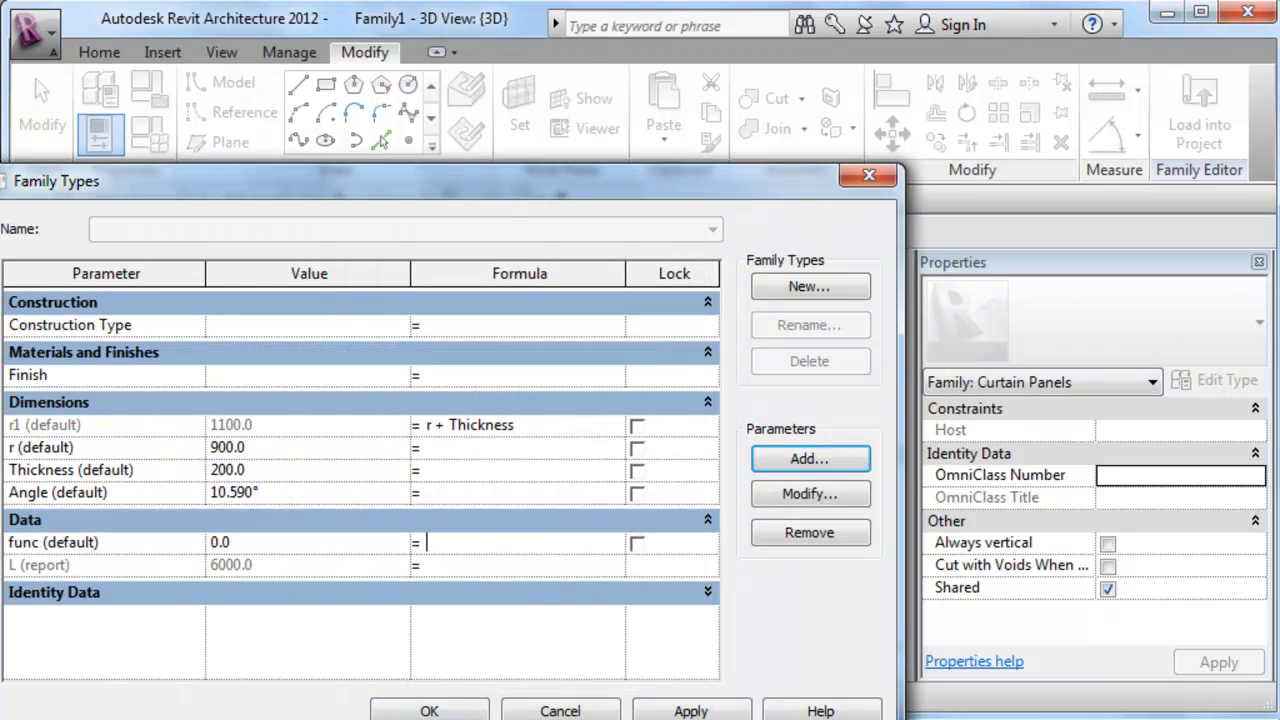
pyautogui.hotkey('alt', 'Tab')
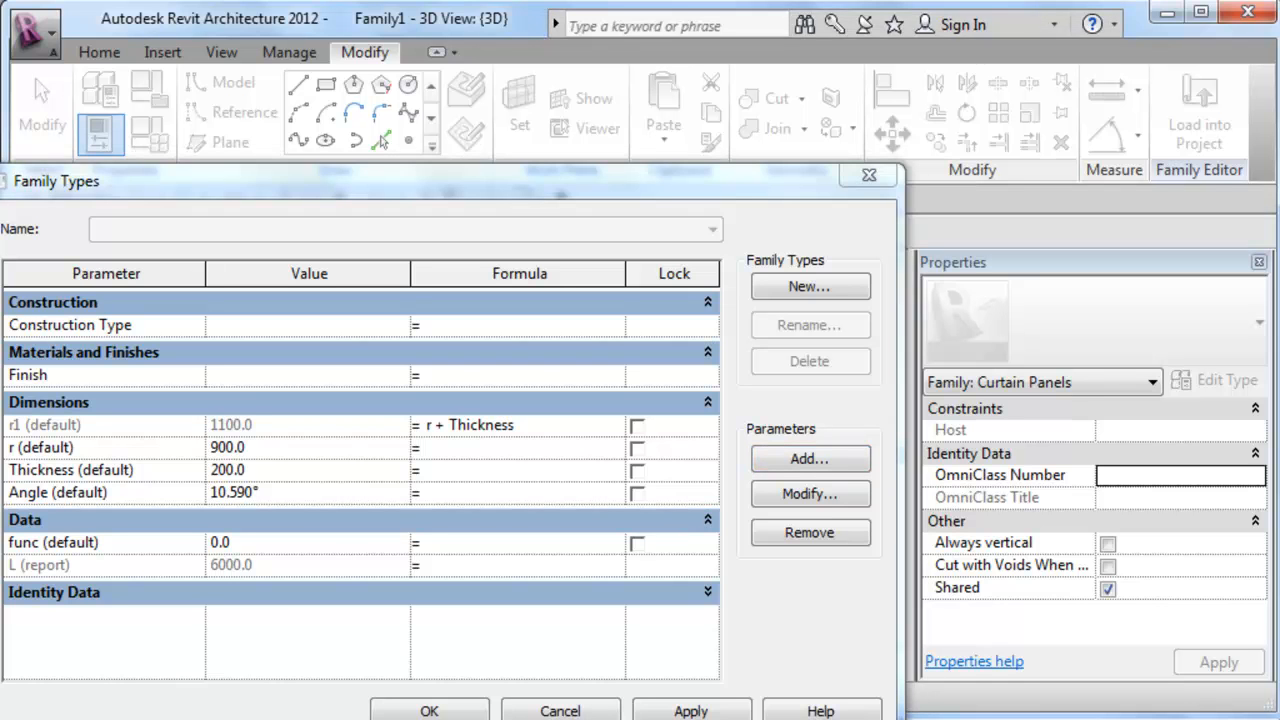
pyautogui.hotkey('alt', 'Tab')
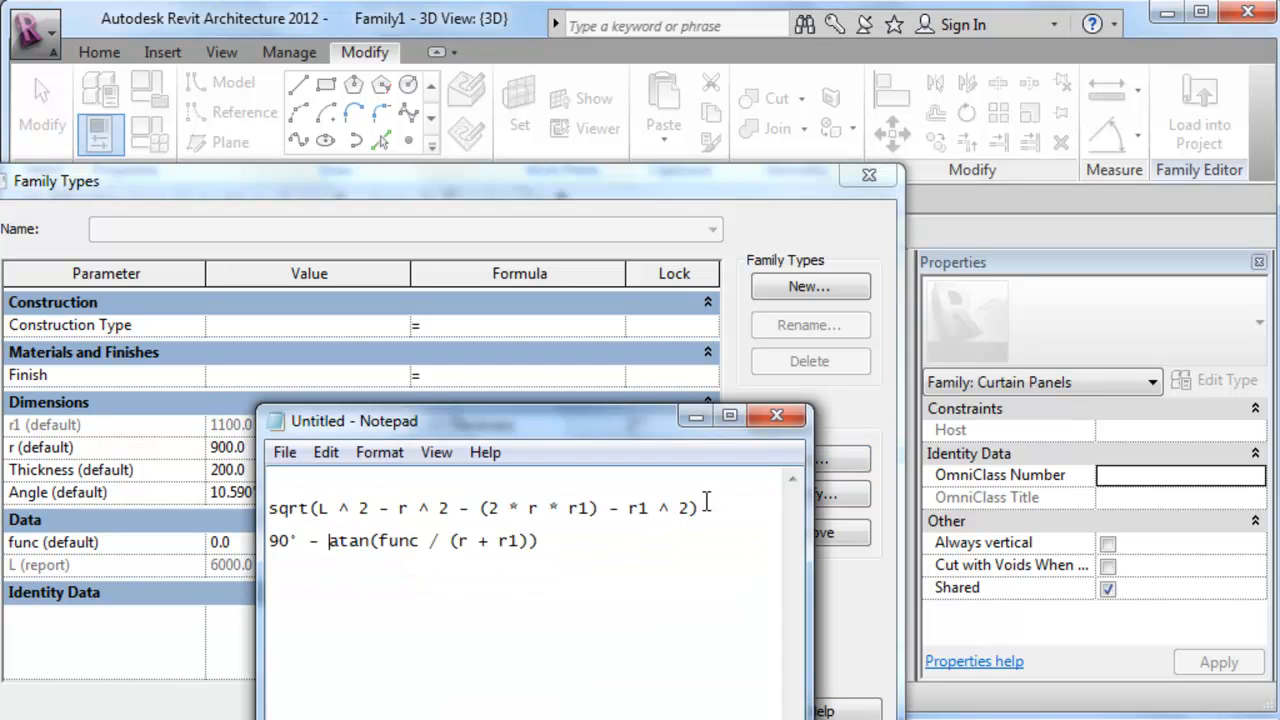
pyautogui.moveTo(701, 508); pyautogui.dragTo(268, 510)
pyautogui.hotkey('ctrl', 'c')
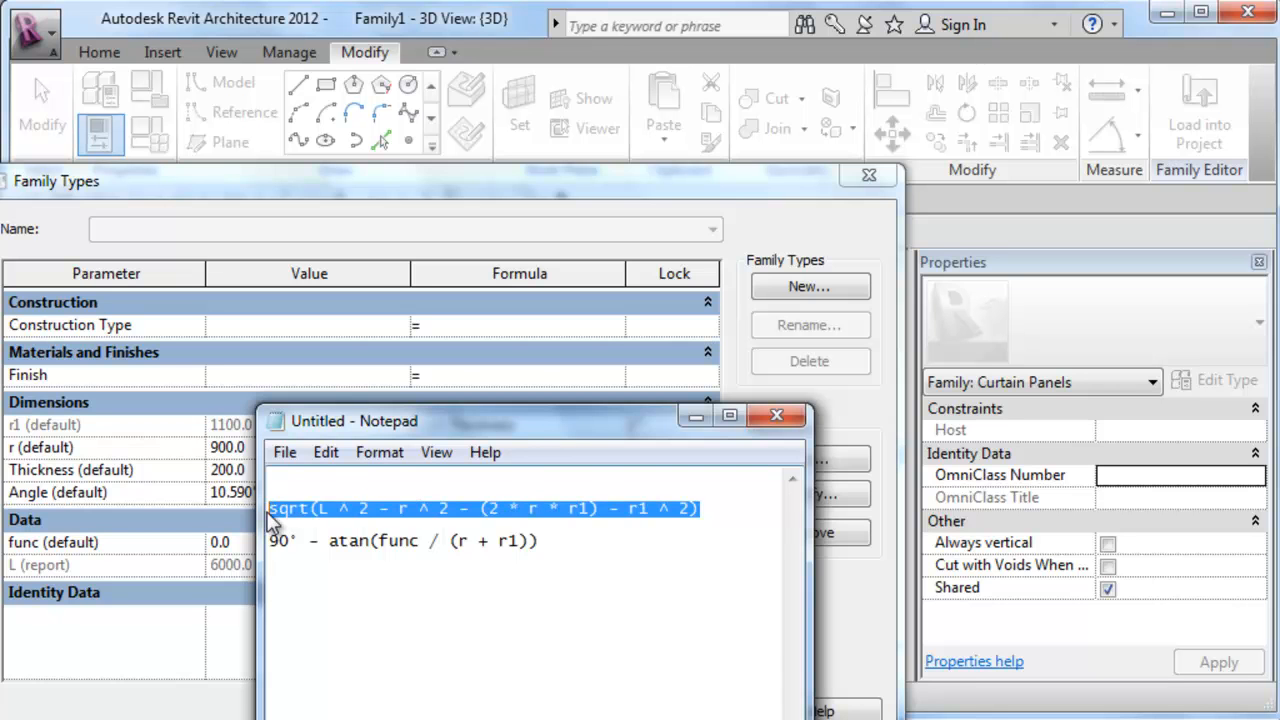
pyautogui.click(262, 548)
pyautogui.click(448, 545)
pyautogui.click(449, 543)
pyautogui.hotkey('ctrl', 'v')
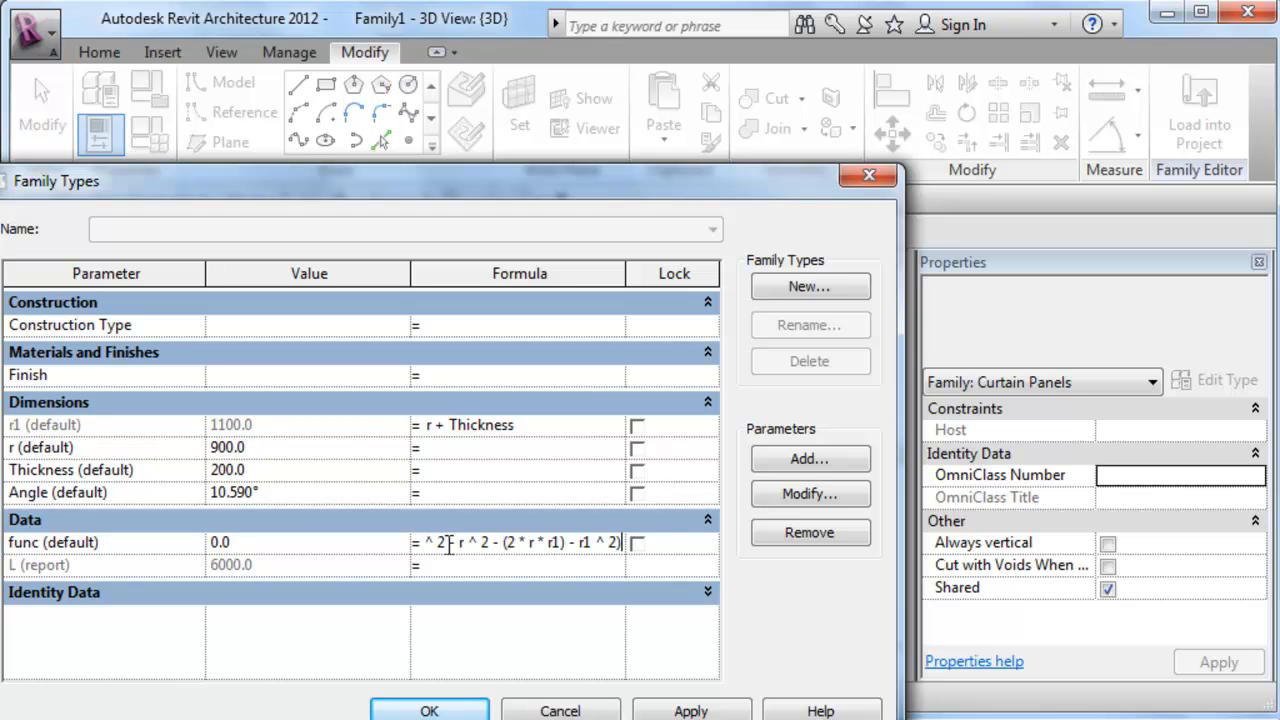
pyautogui.click(703, 710)
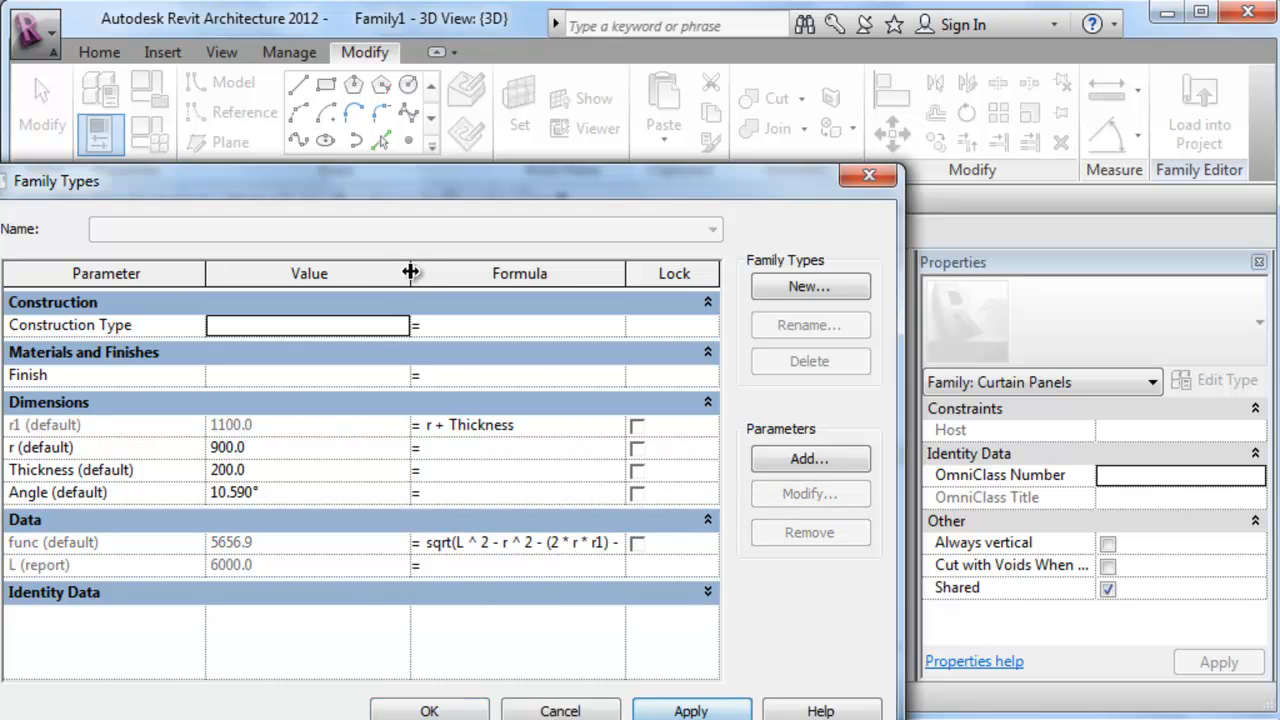
pyautogui.moveTo(410, 273); pyautogui.dragTo(302, 280)
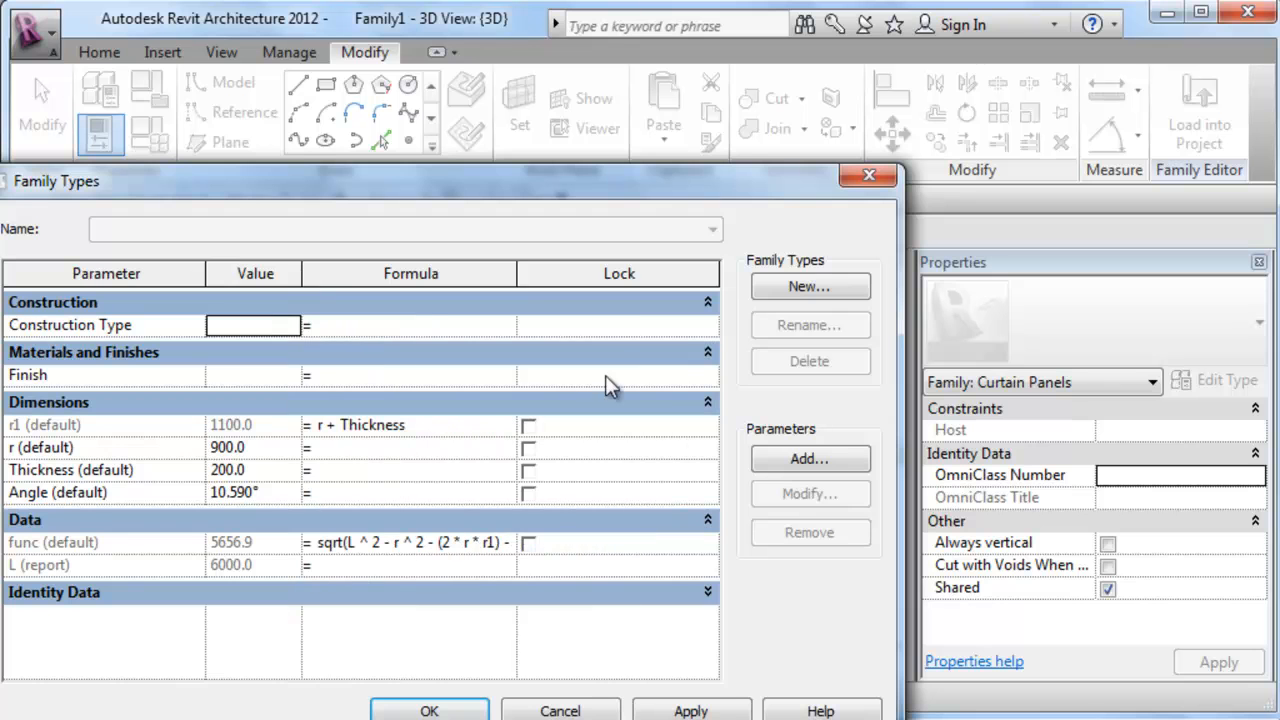
pyautogui.moveTo(522, 273); pyautogui.dragTo(605, 273)
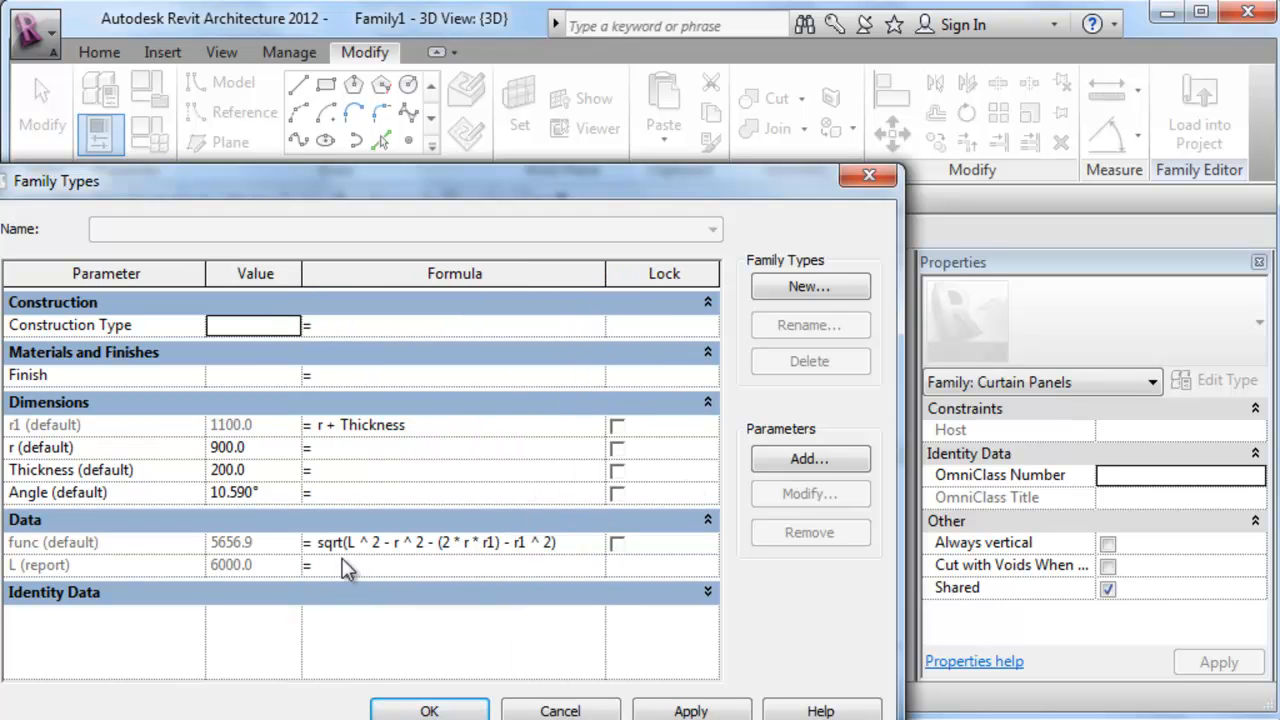
# Copy 90° - atan(func / (r + r1)) from Notepad into the Angle parameter's formula and apply the family type changes.
pyautogui.click(328, 493)
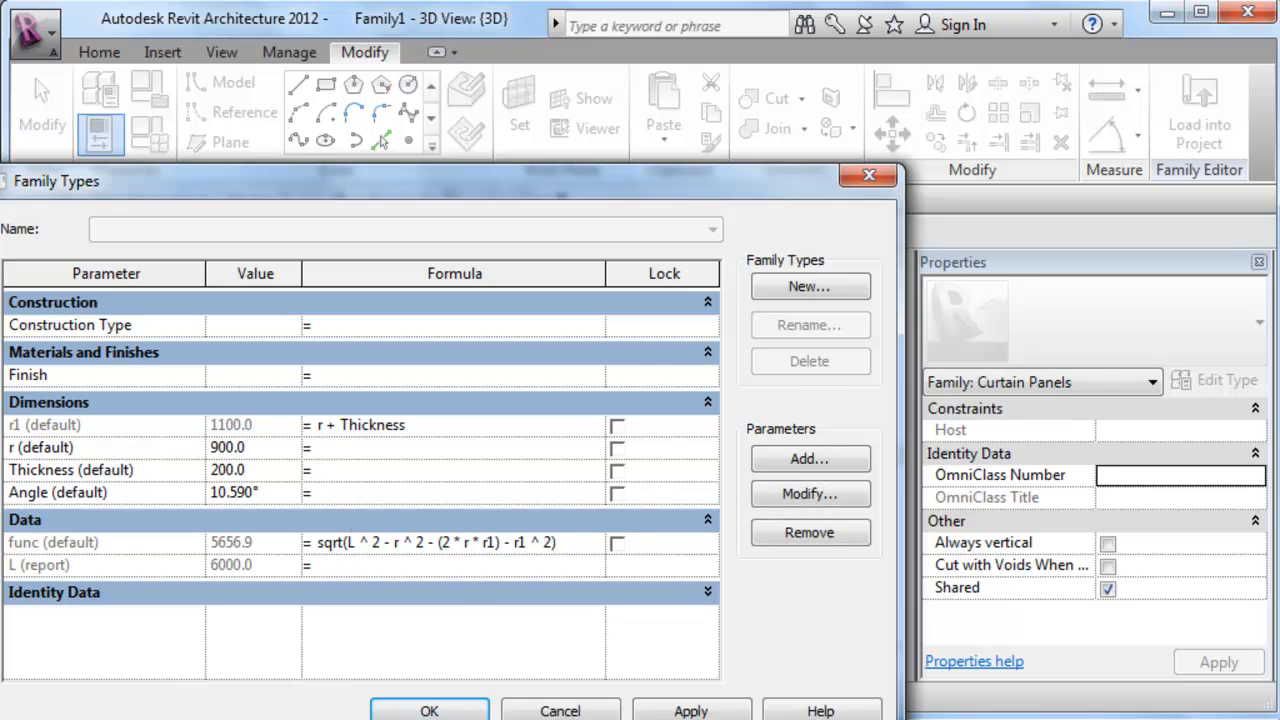
pyautogui.hotkey('alt', 'Tab')
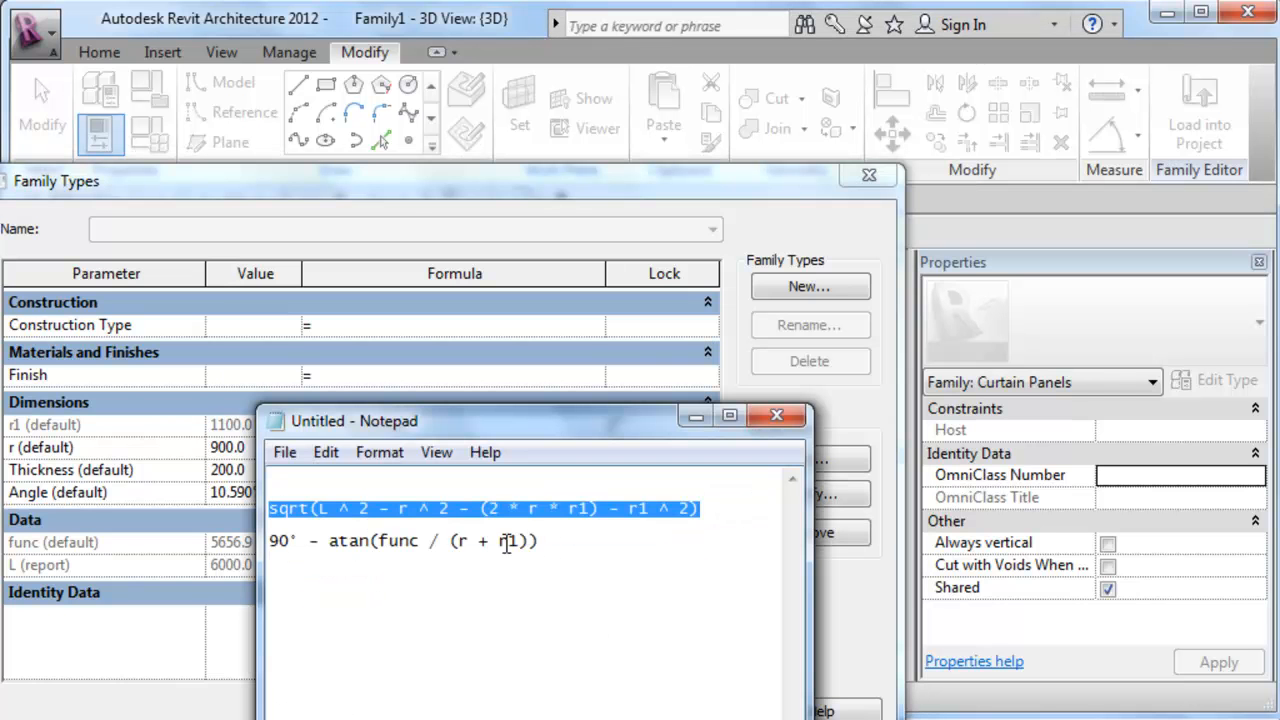
pyautogui.moveTo(540, 541); pyautogui.dragTo(255, 546)
pyautogui.hotkey('ctrl', 'c')
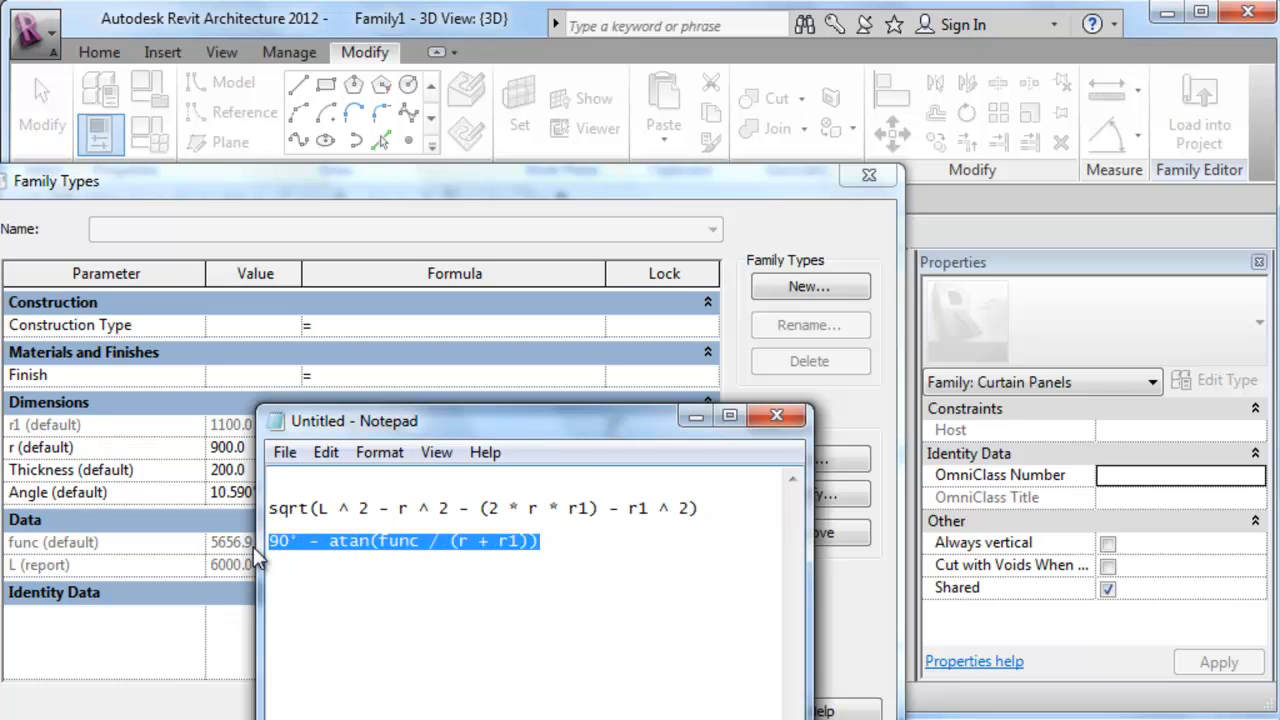
pyautogui.click(206, 626)
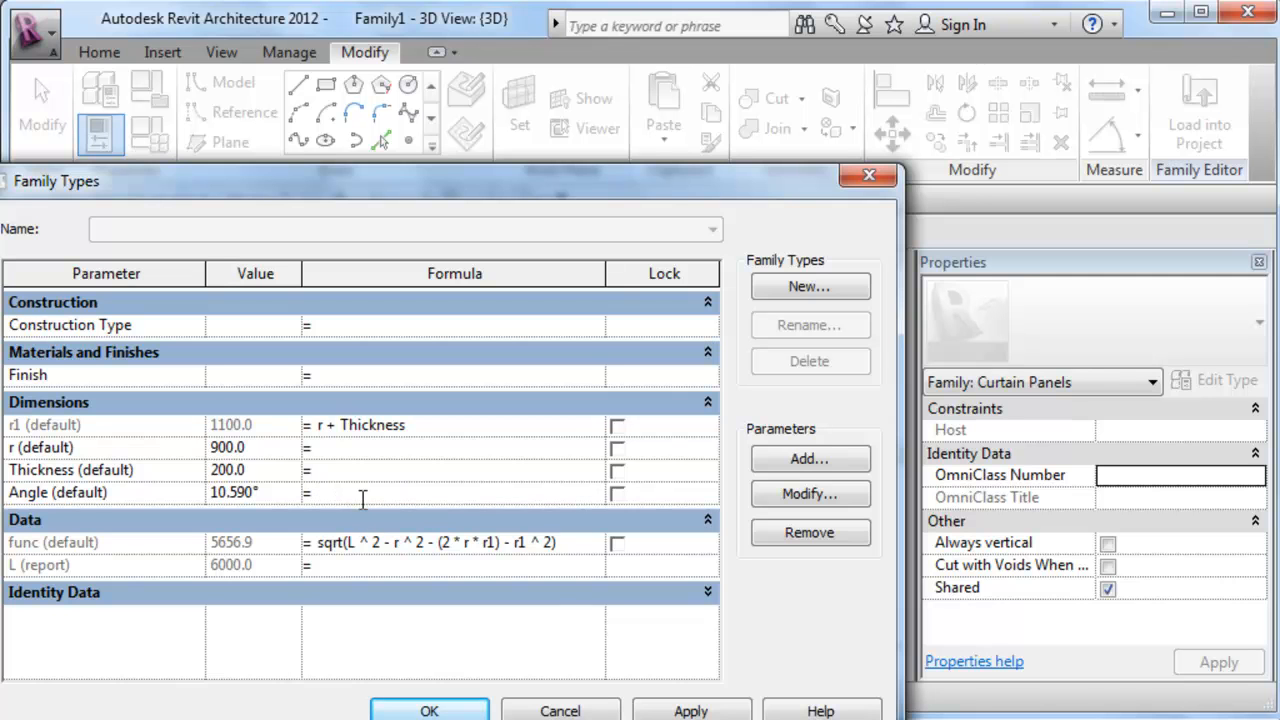
pyautogui.hotkey('ctrl', 'v')
pyautogui.click(695, 710)
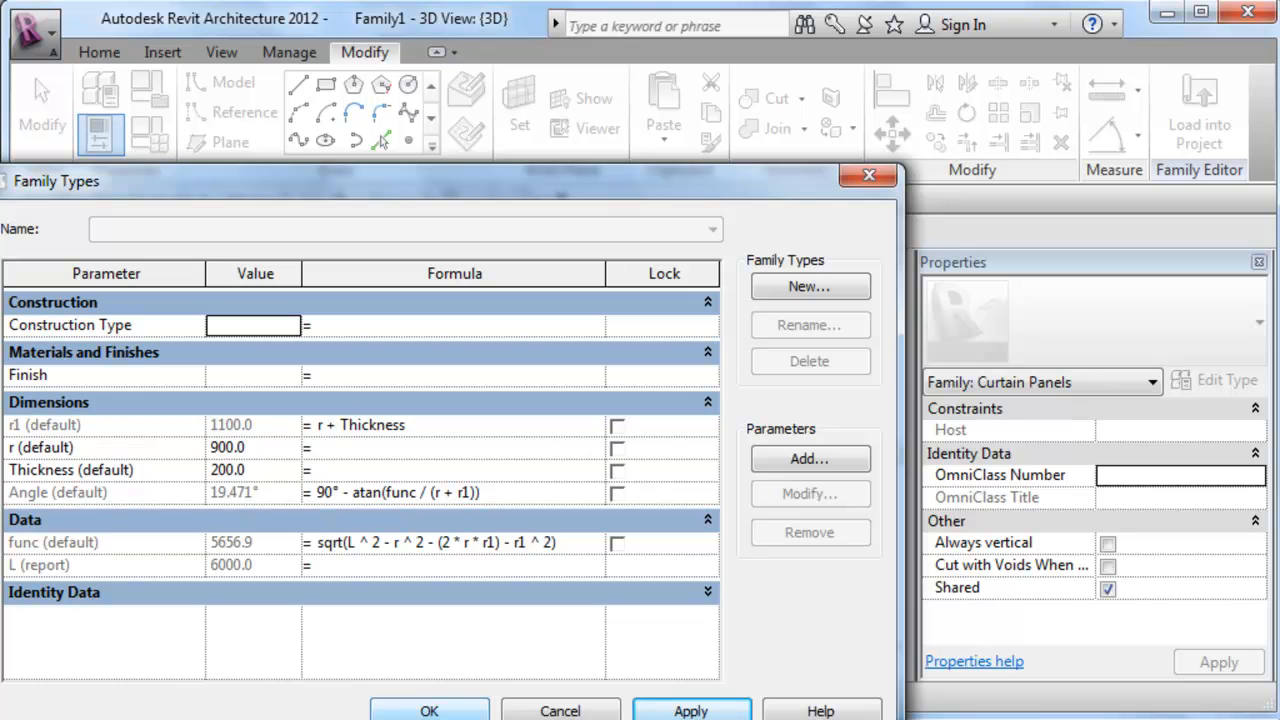
pyautogui.click(429, 710)
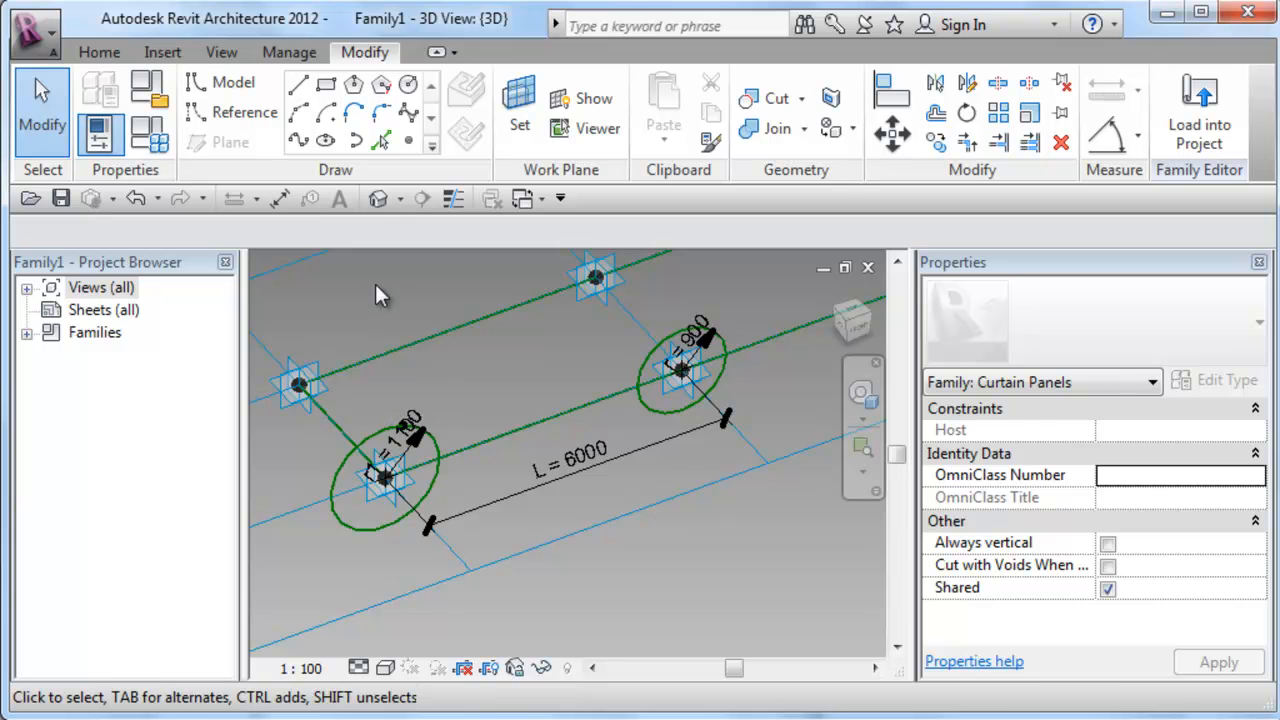
# Place a reference point on the r circle, near its bottom.
pyautogui.click(408, 142)
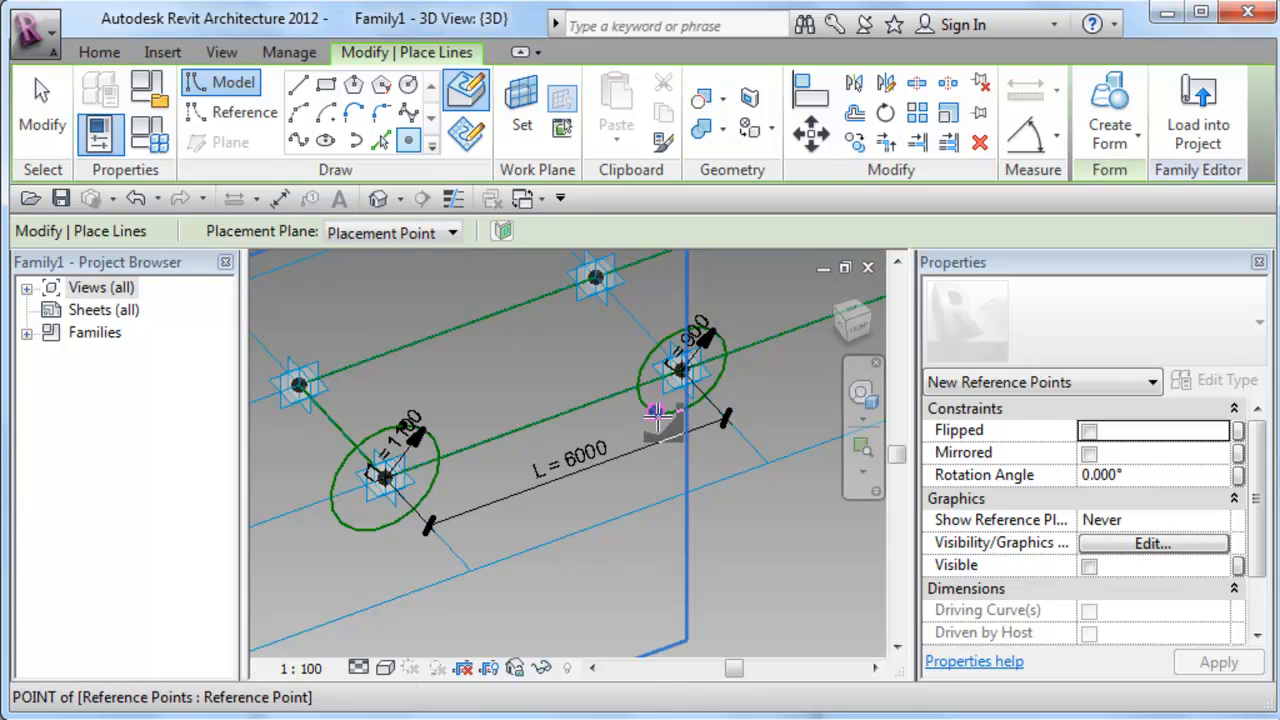
pyautogui.press('Escape')
pyautogui.press('Escape')
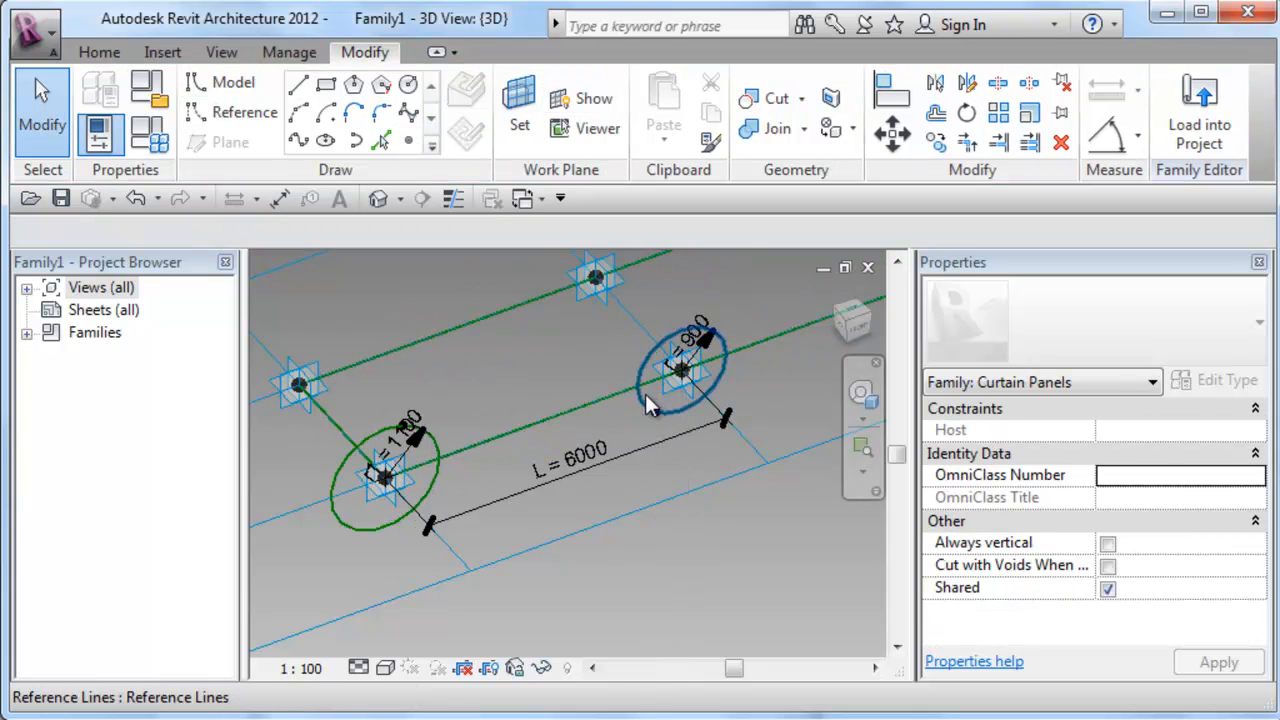
# Change the measurement type of the reference point on the r circle to Angle.
pyautogui.click(655, 414)
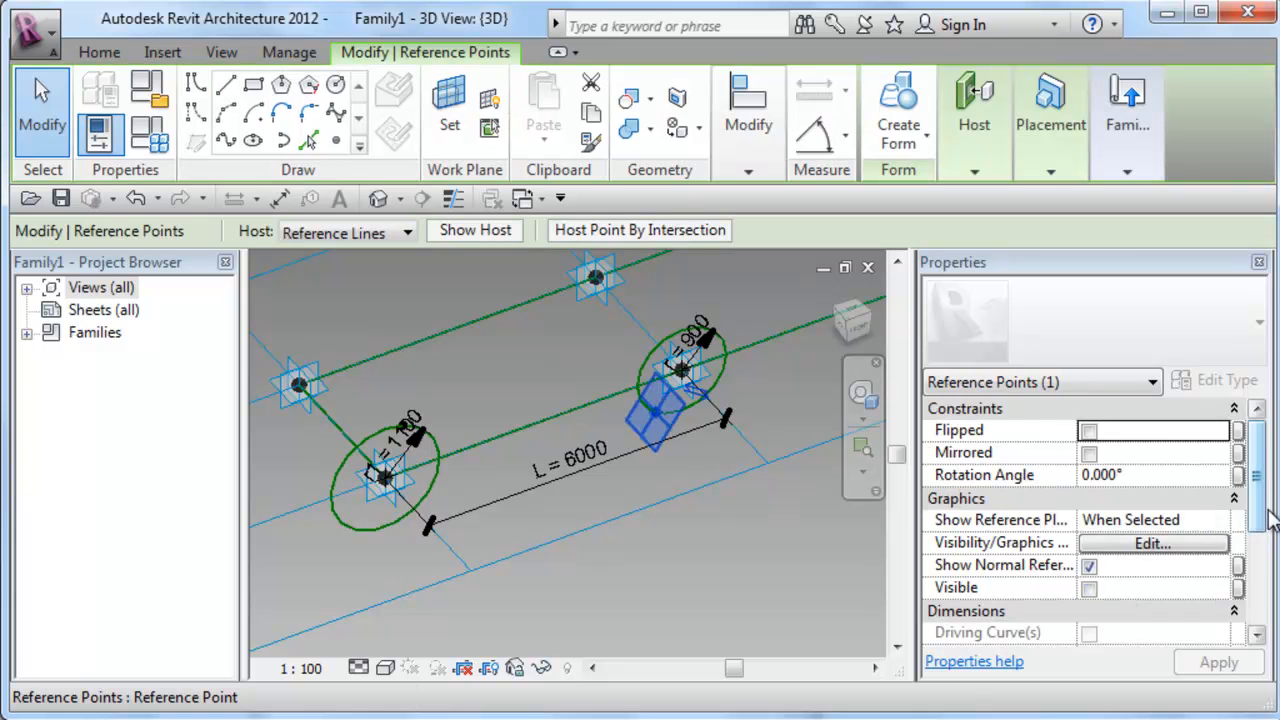
pyautogui.scroll(-5, 1268, 518)
pyautogui.click(1219, 476)
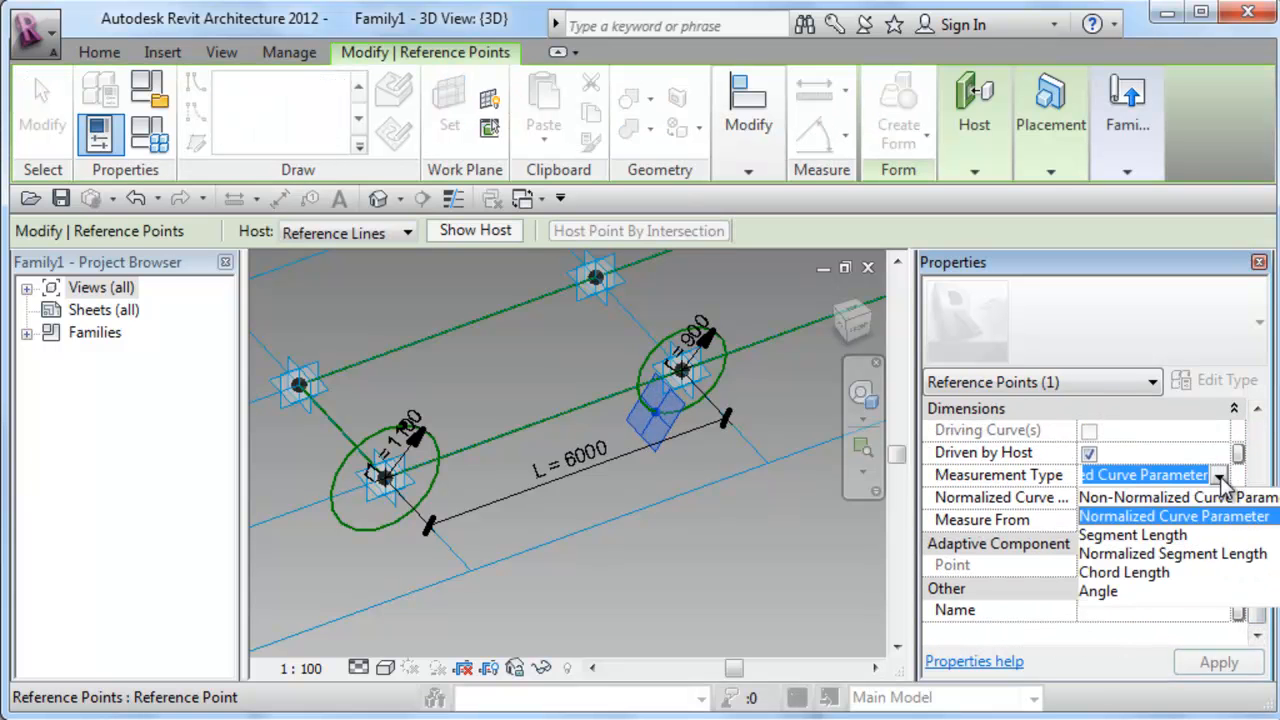
pyautogui.click(1108, 594)
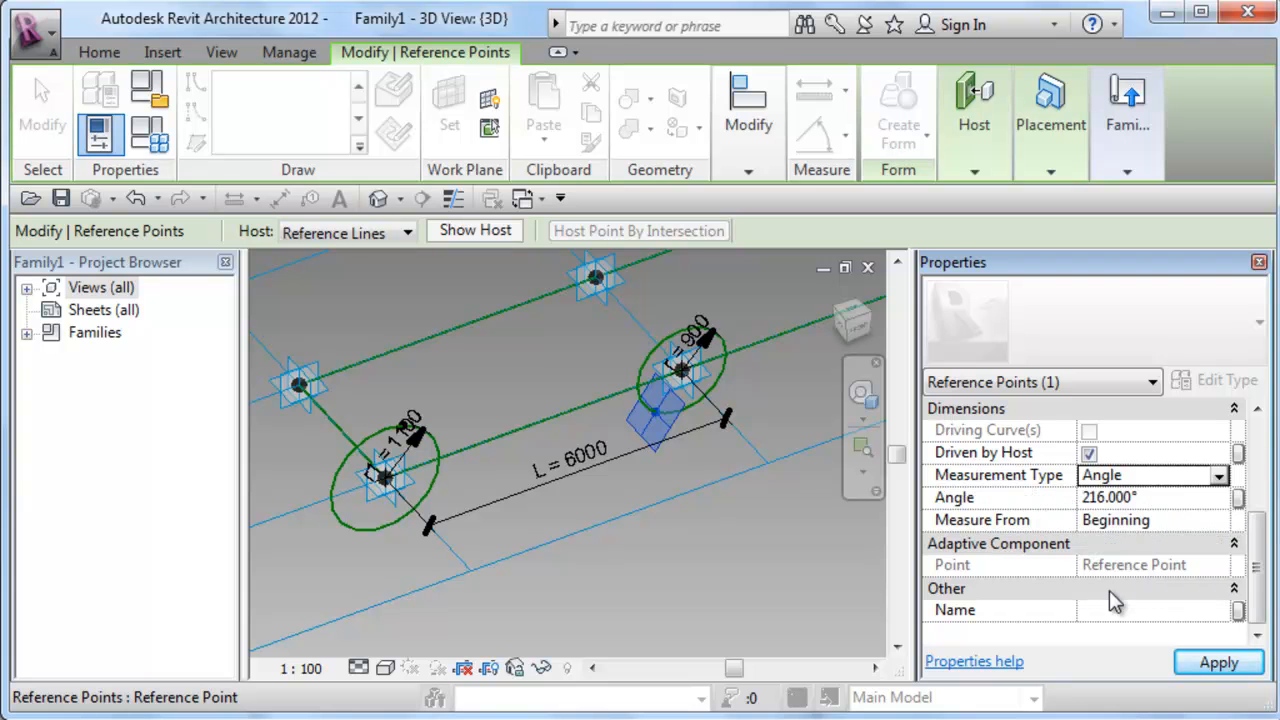
# Associate the r circle point's angle with a new instance parameter named Angle opposite, grouped under Dimensions.
pyautogui.click(1238, 497)
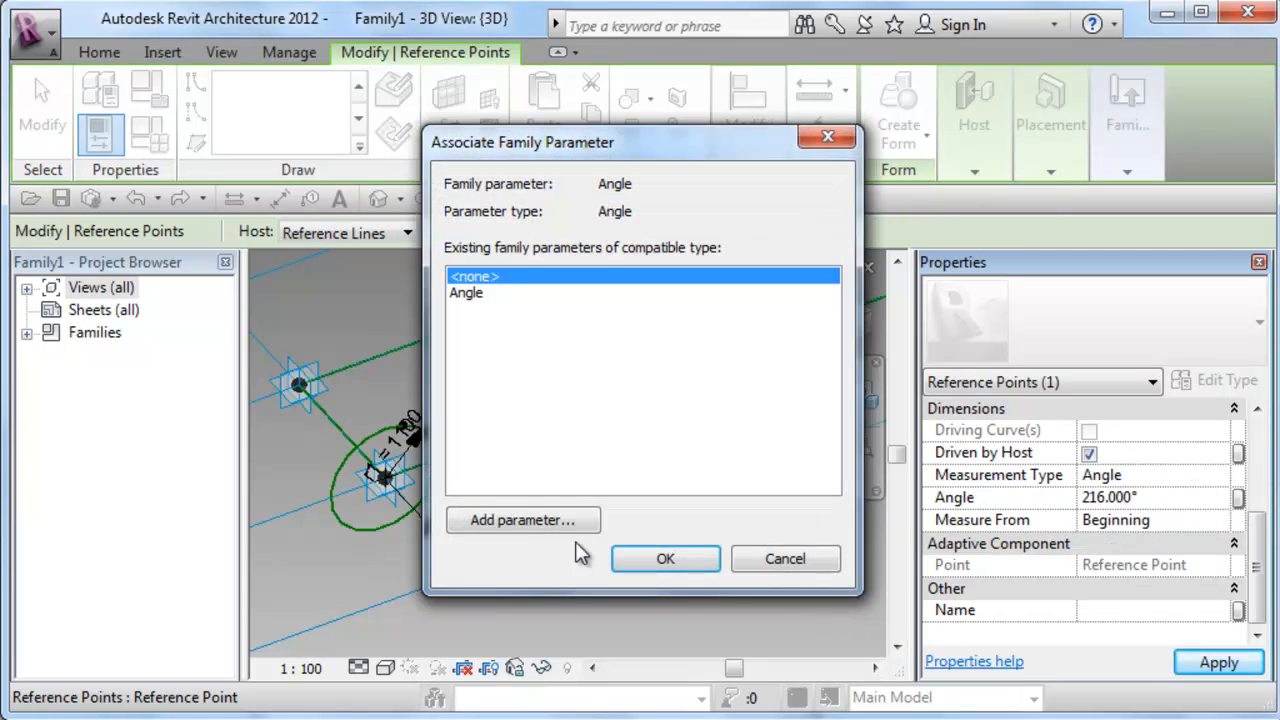
pyautogui.click(530, 521)
pyautogui.write('Angle opposite')
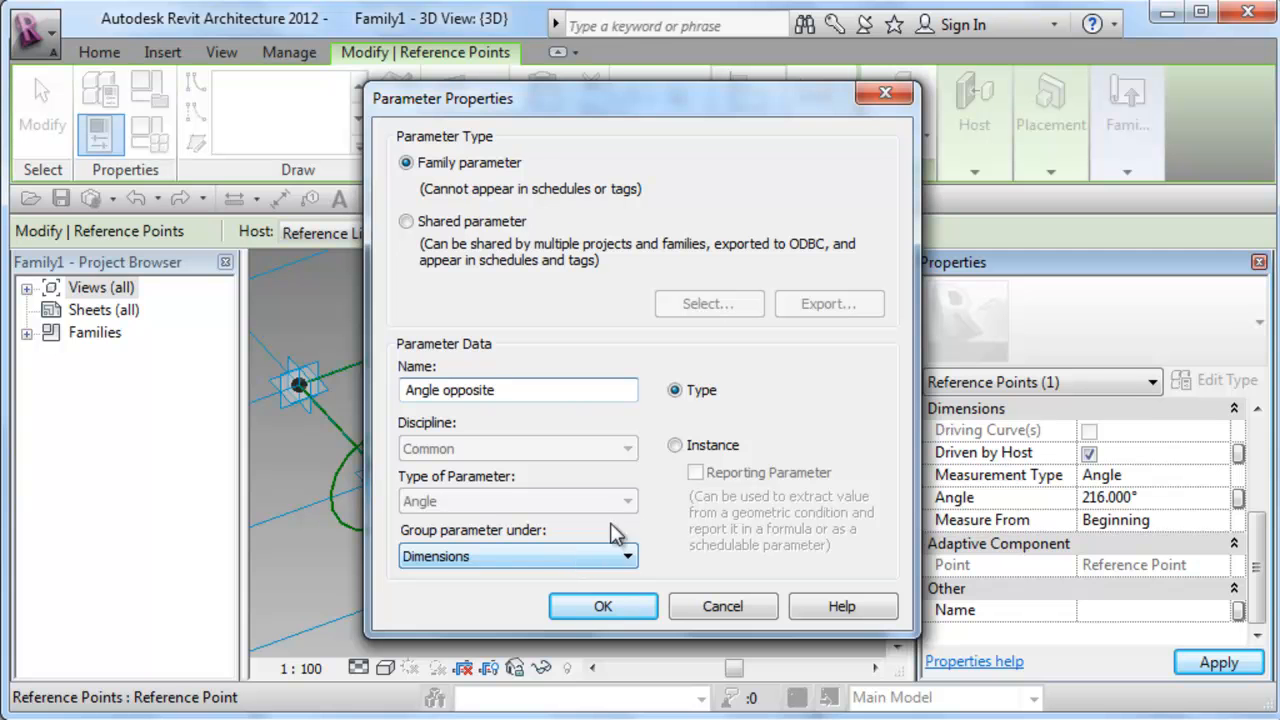
pyautogui.click(676, 446)
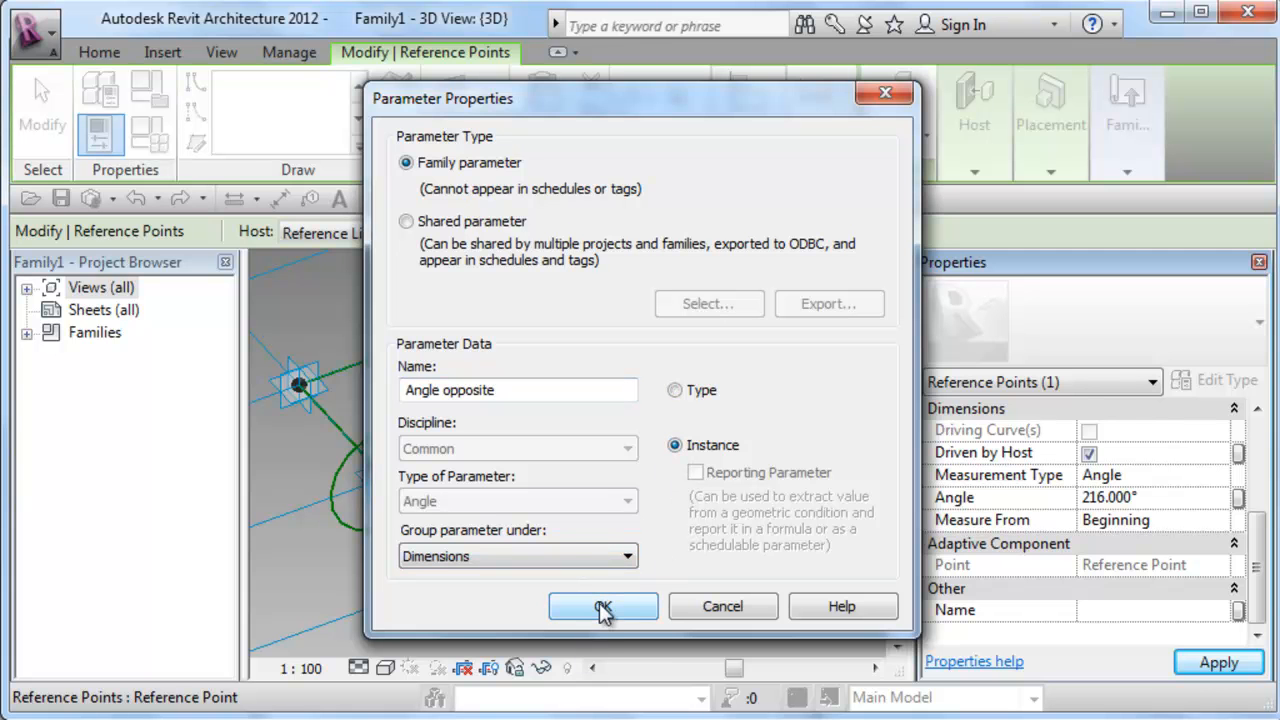
pyautogui.click(600, 606)
pyautogui.click(650, 562)
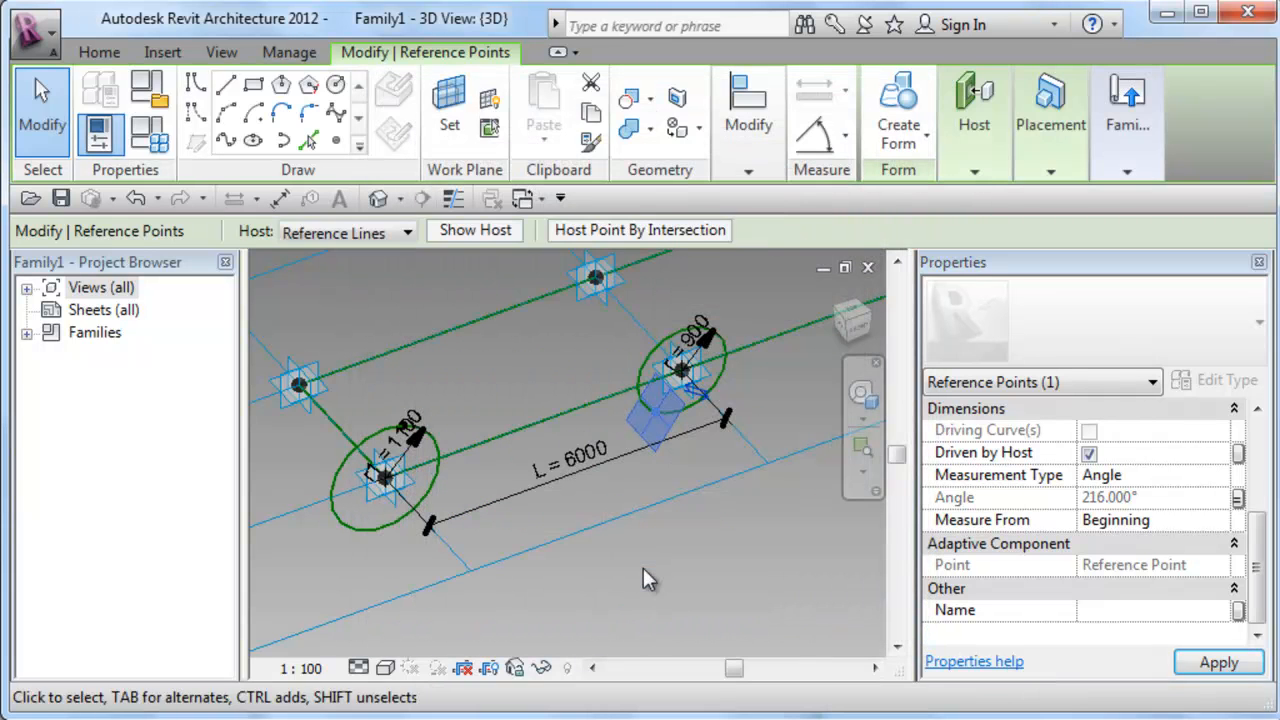
# Set the formula of the Angle opposite parameter to 180° + Angle and apply the family type changes.
pyautogui.click(149, 143)
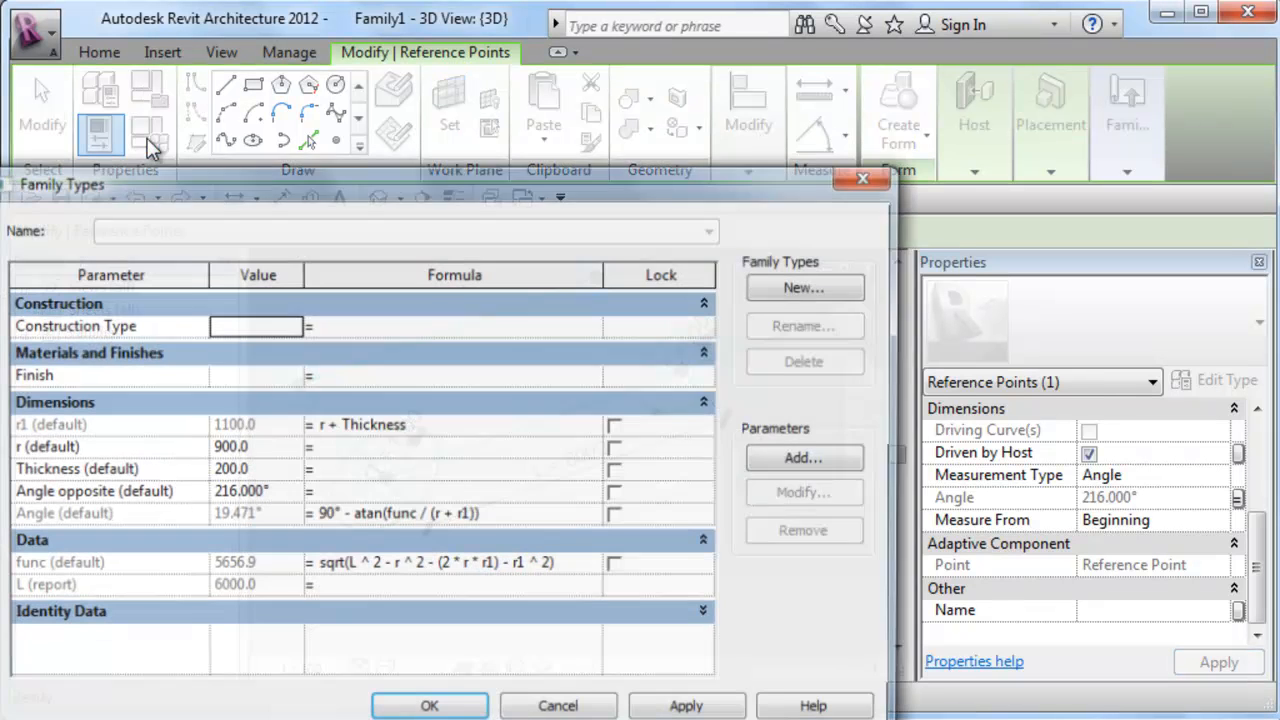
pyautogui.moveTo(646, 172); pyautogui.dragTo(676, 130)
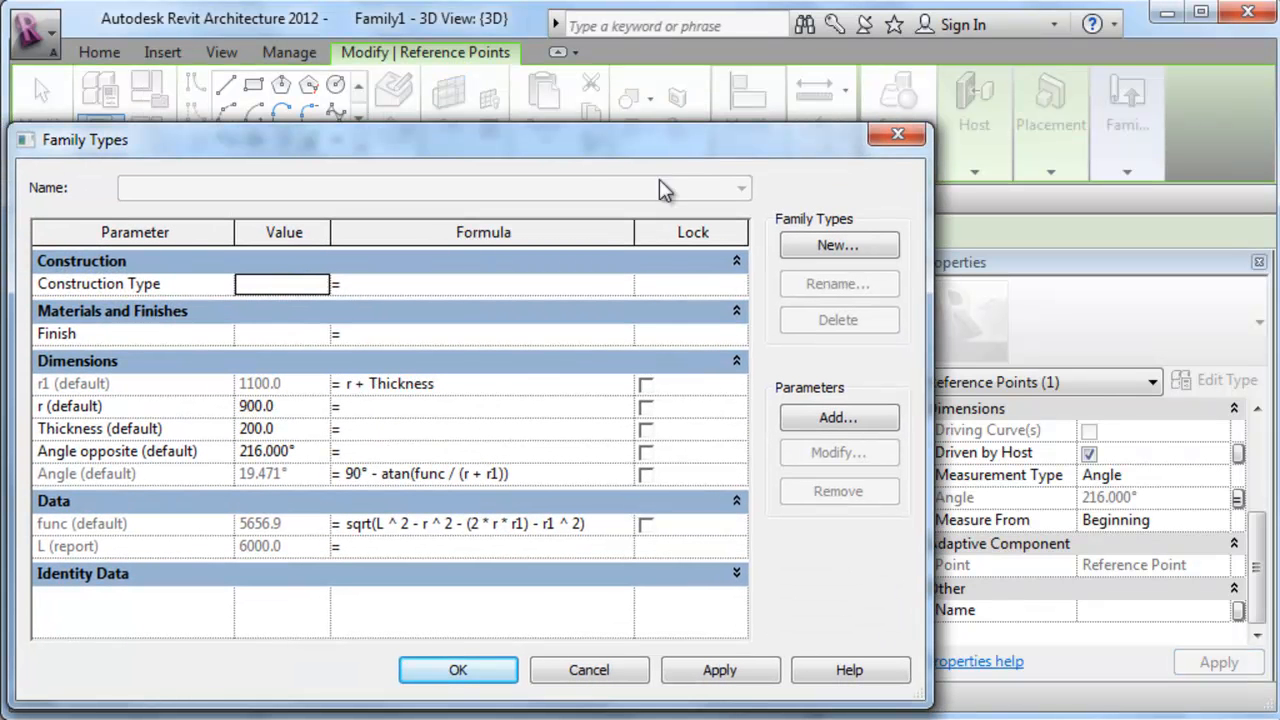
pyautogui.click(386, 452)
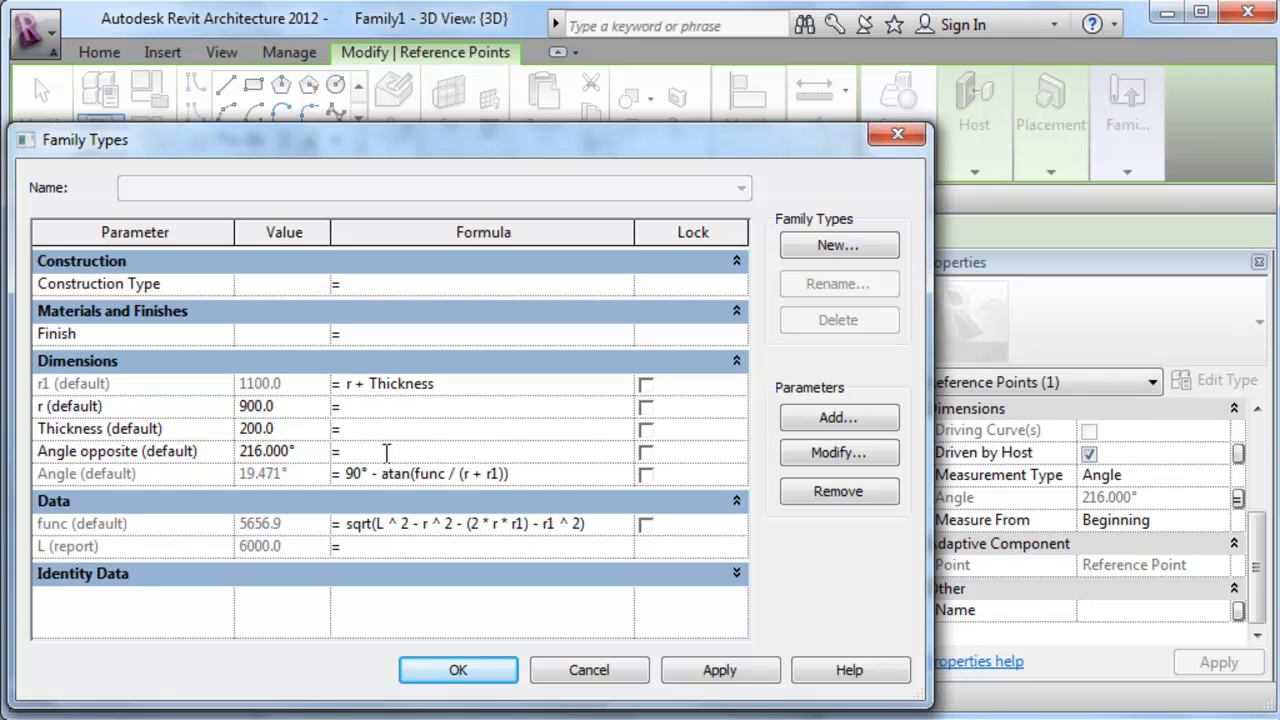
pyautogui.write('180+Angle')
pyautogui.click(690, 673)
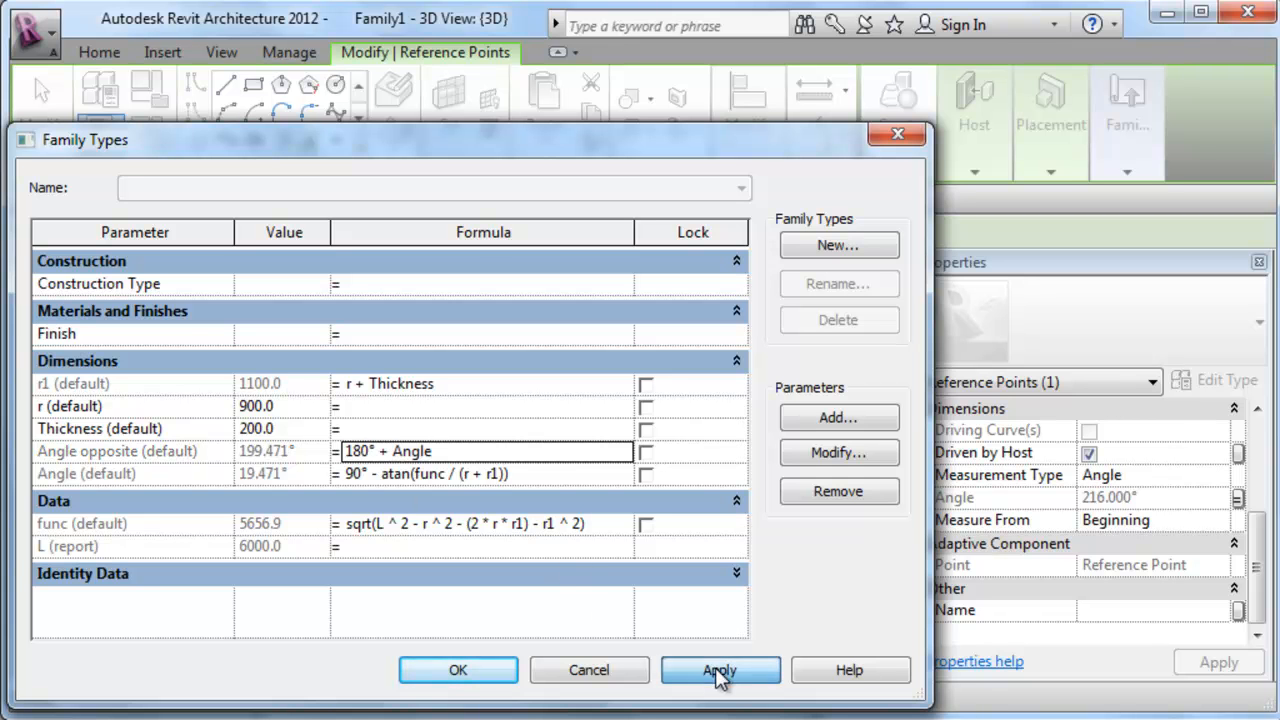
pyautogui.click(450, 672)
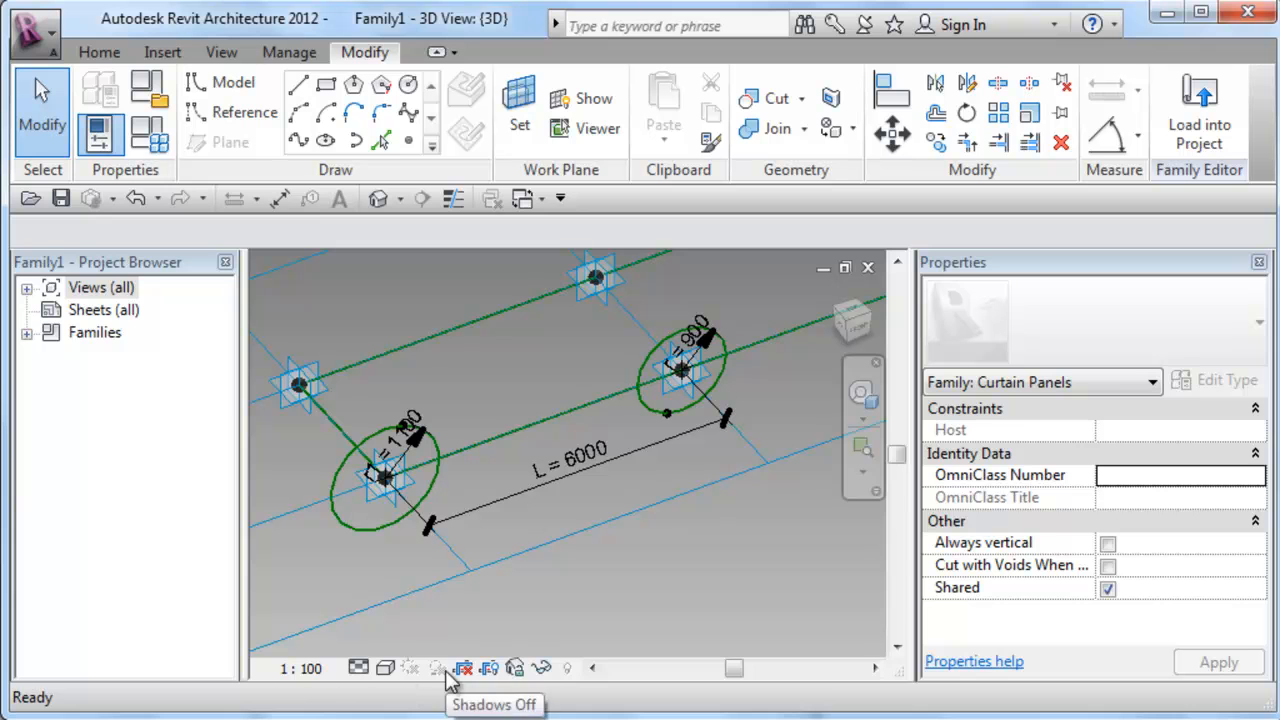
# Draw a reference line with 3D Snapping on from the point on the r1 circle to the point on the r circle.
pyautogui.click(230, 112)
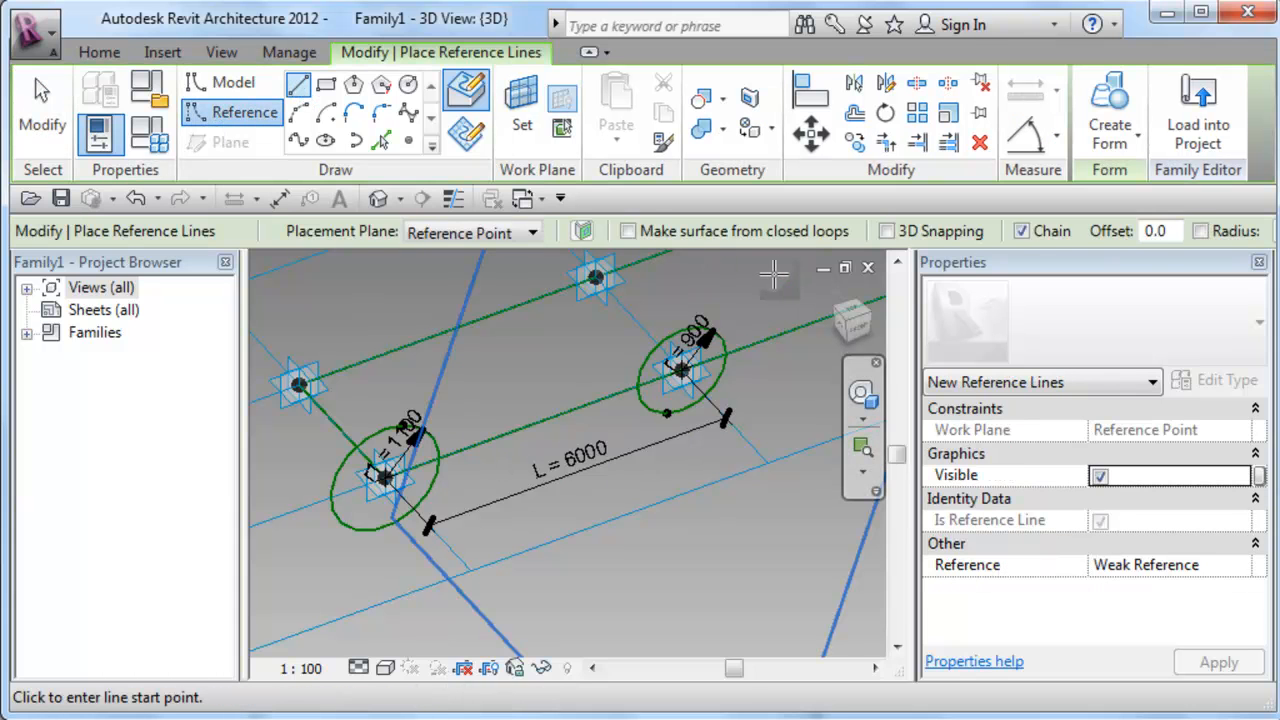
pyautogui.click(887, 231)
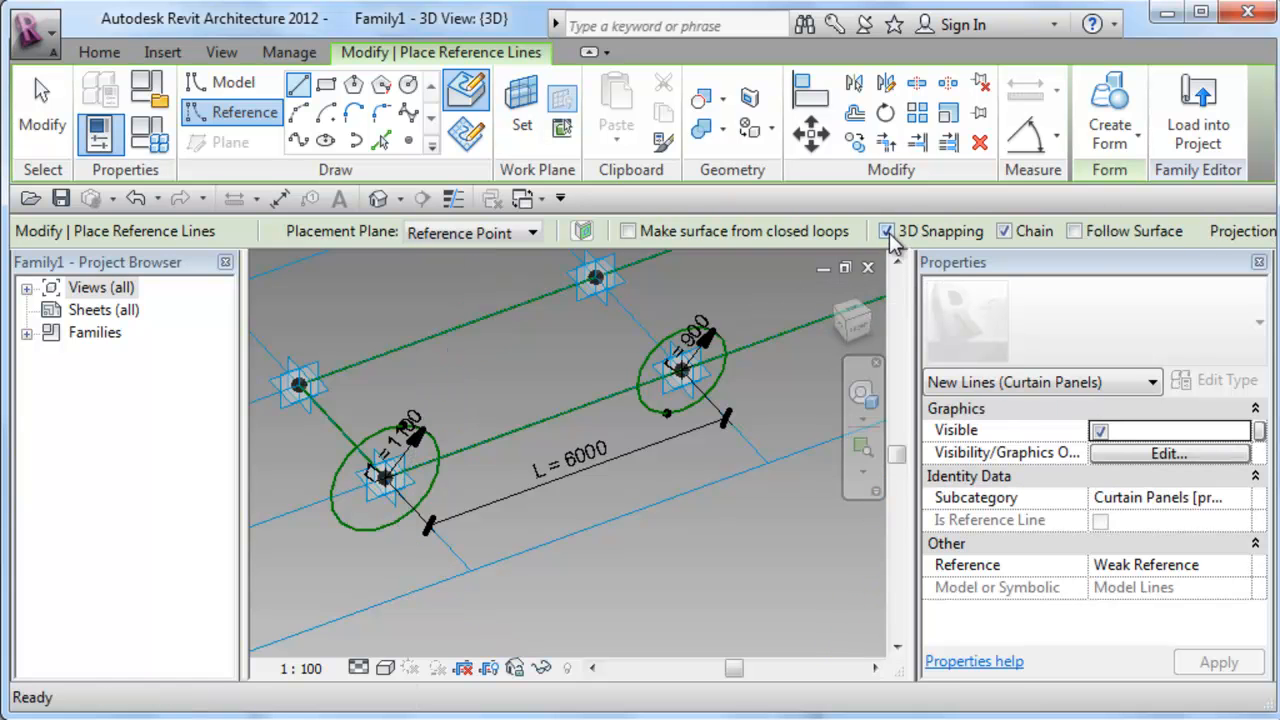
pyautogui.click(405, 425)
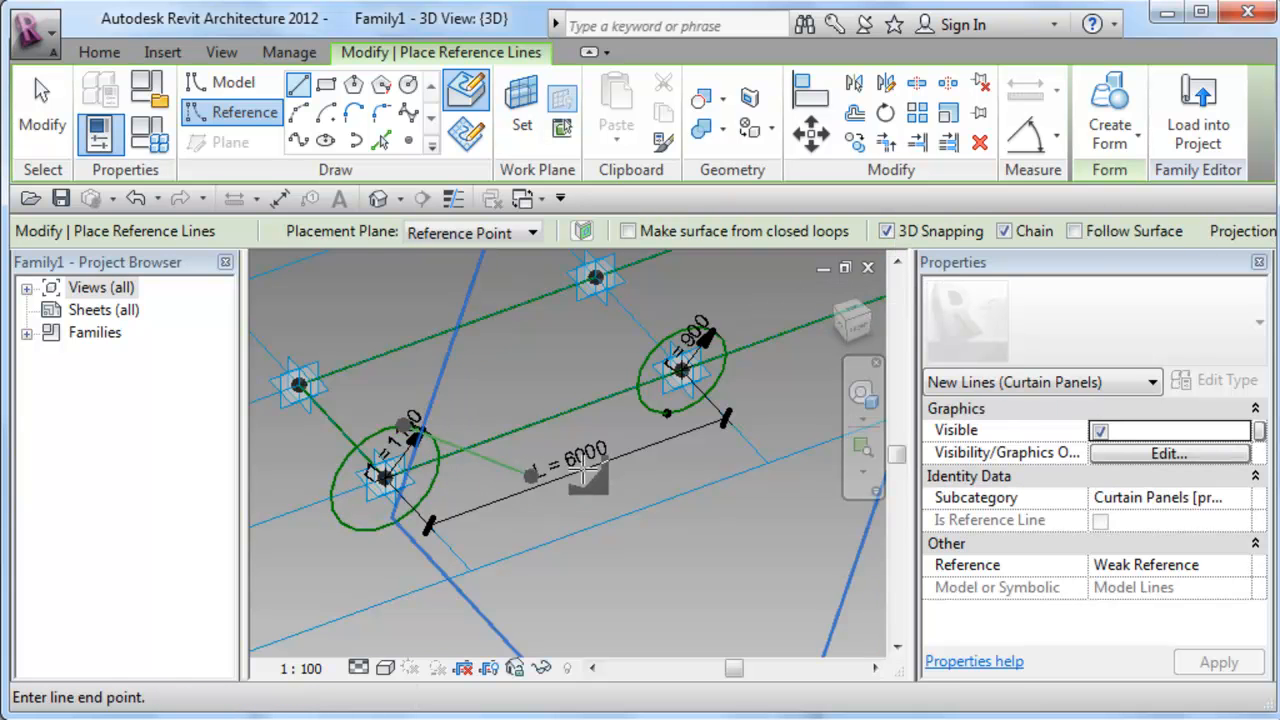
pyautogui.click(667, 412)
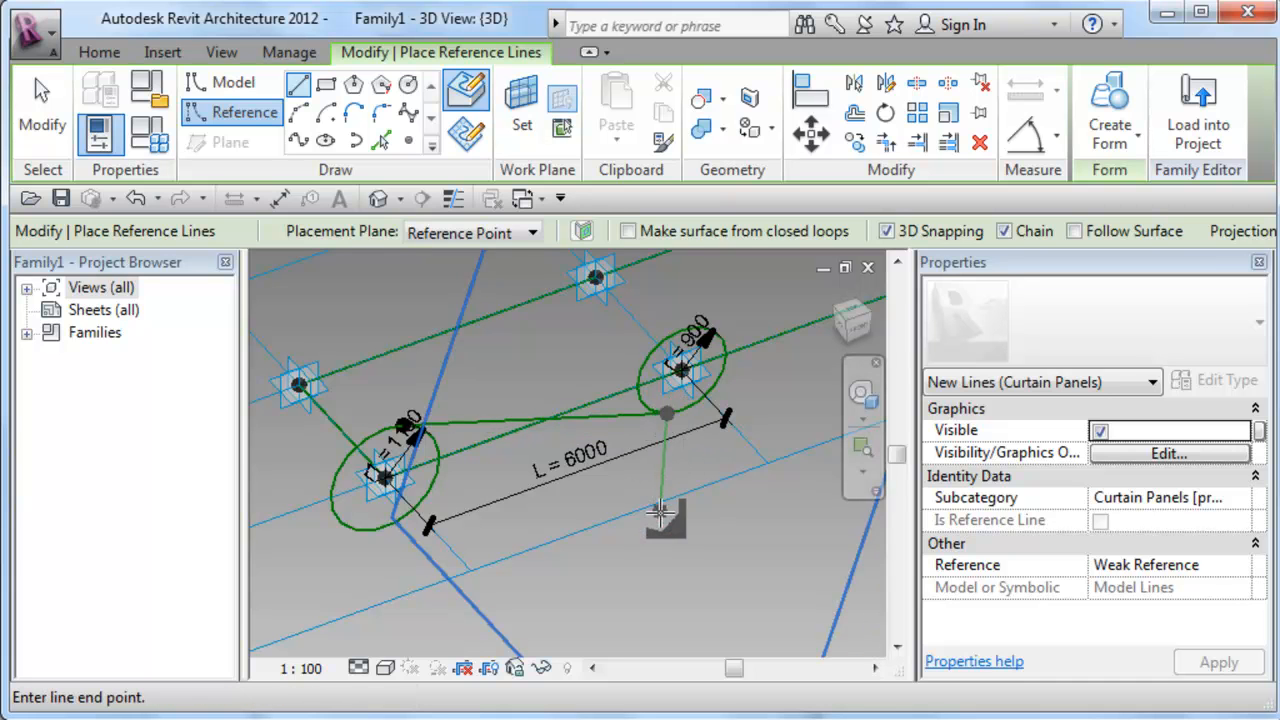
pyautogui.press('Escape')
pyautogui.press('Escape')
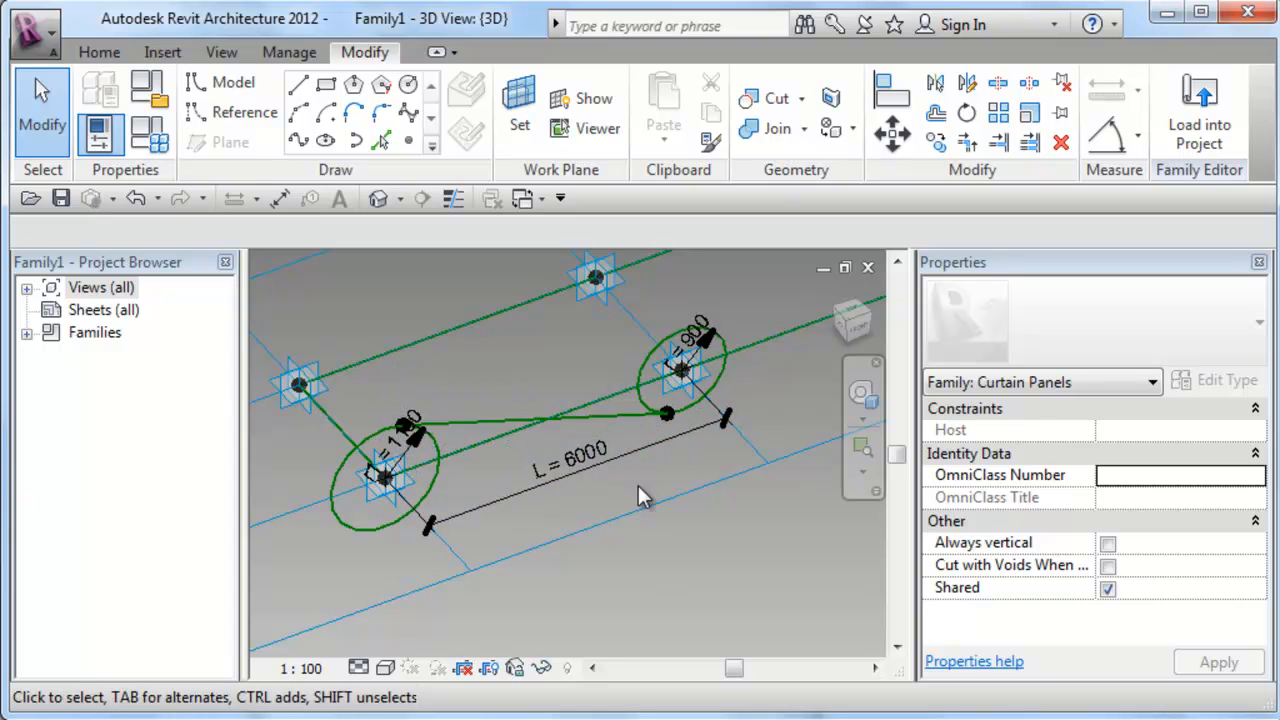
pyautogui.keyDown('shift'); pyautogui.moveTo(669, 580); pyautogui.dragTo(669, 523, button='middle'); pyautogui.keyUp('shift')
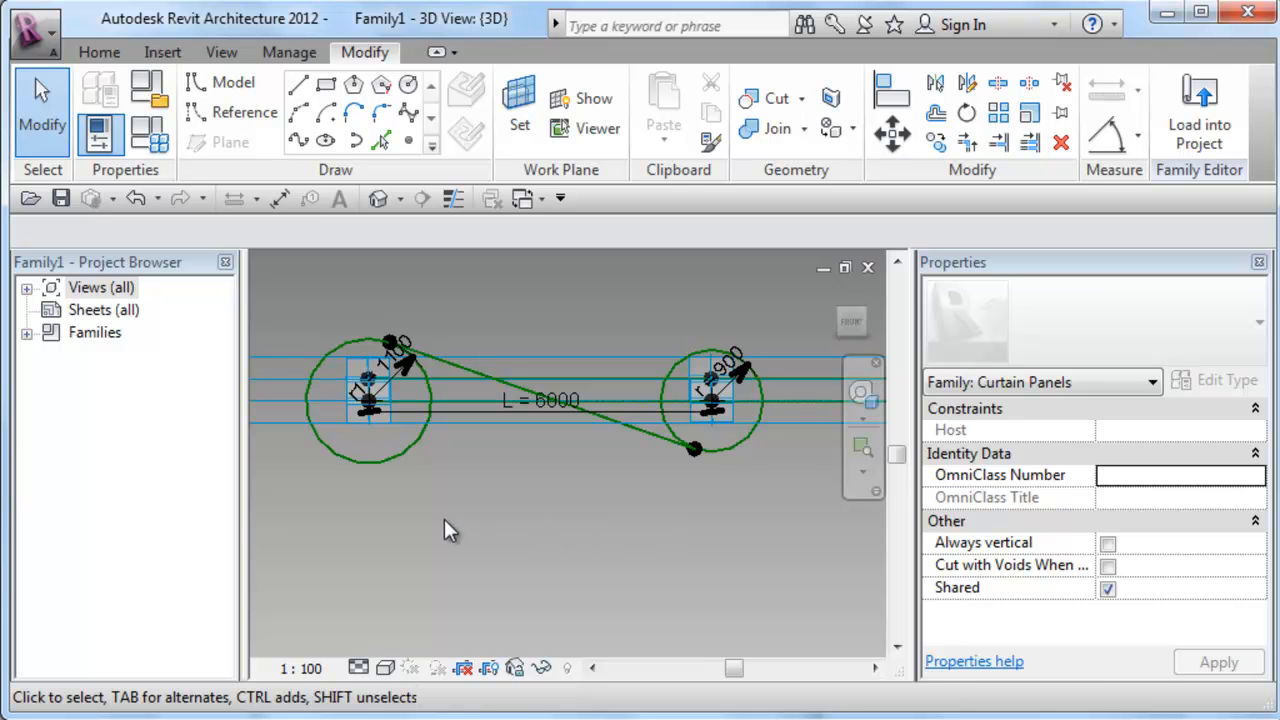
pyautogui.keyDown('shift'); pyautogui.moveTo(438, 505); pyautogui.dragTo(714, 597, button='middle'); pyautogui.keyUp('shift')
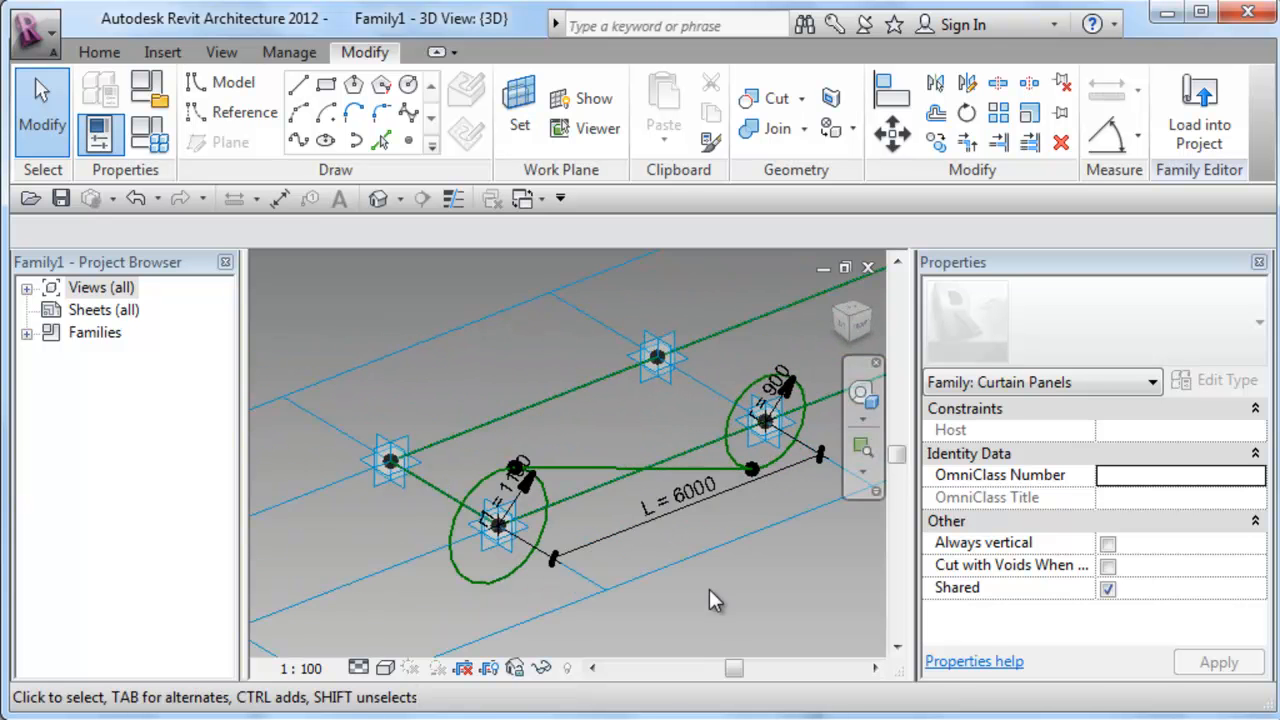
pyautogui.keyDown('shift'); pyautogui.moveTo(672, 558); pyautogui.dragTo(688, 606, button='middle'); pyautogui.keyUp('shift')
pyautogui.scroll(-2, 709, 586)
pyautogui.scroll(-1, 672, 598)
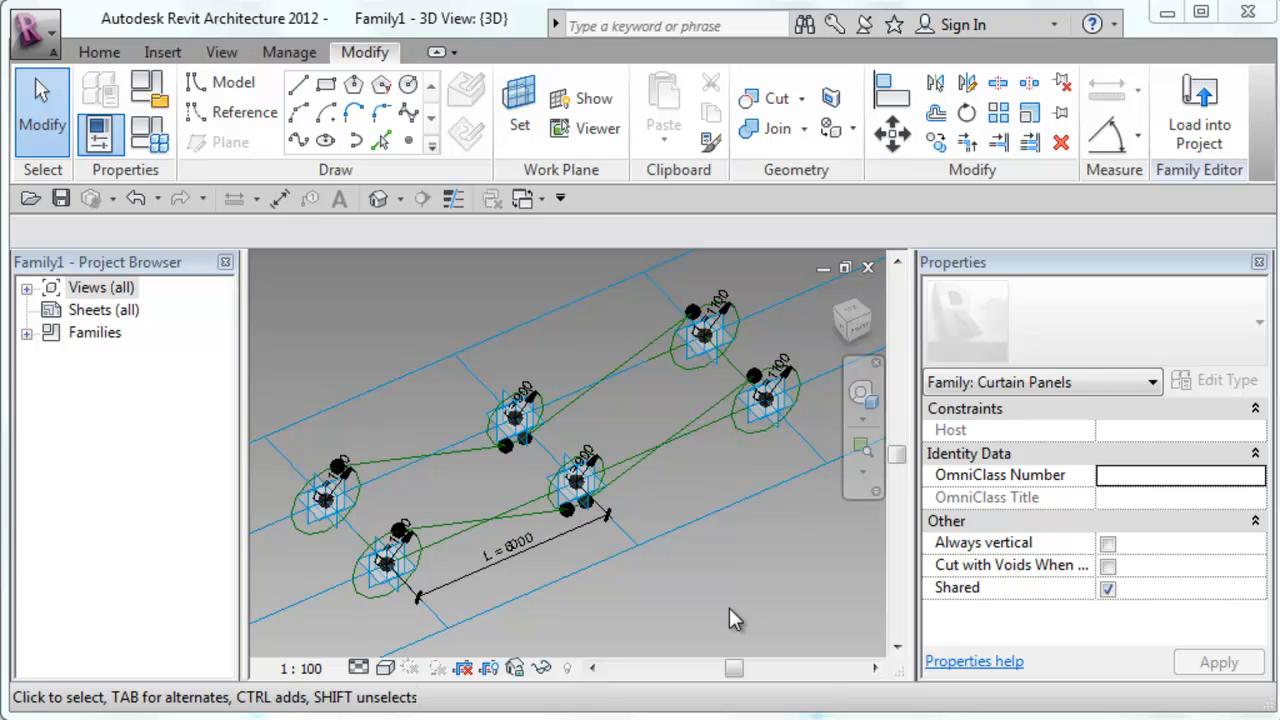
# Draw straight reference lines with 3D Snapping that join the matching points on each pair of neighbouring r1 and r circles across the panel.
pyautogui.click(248, 118)
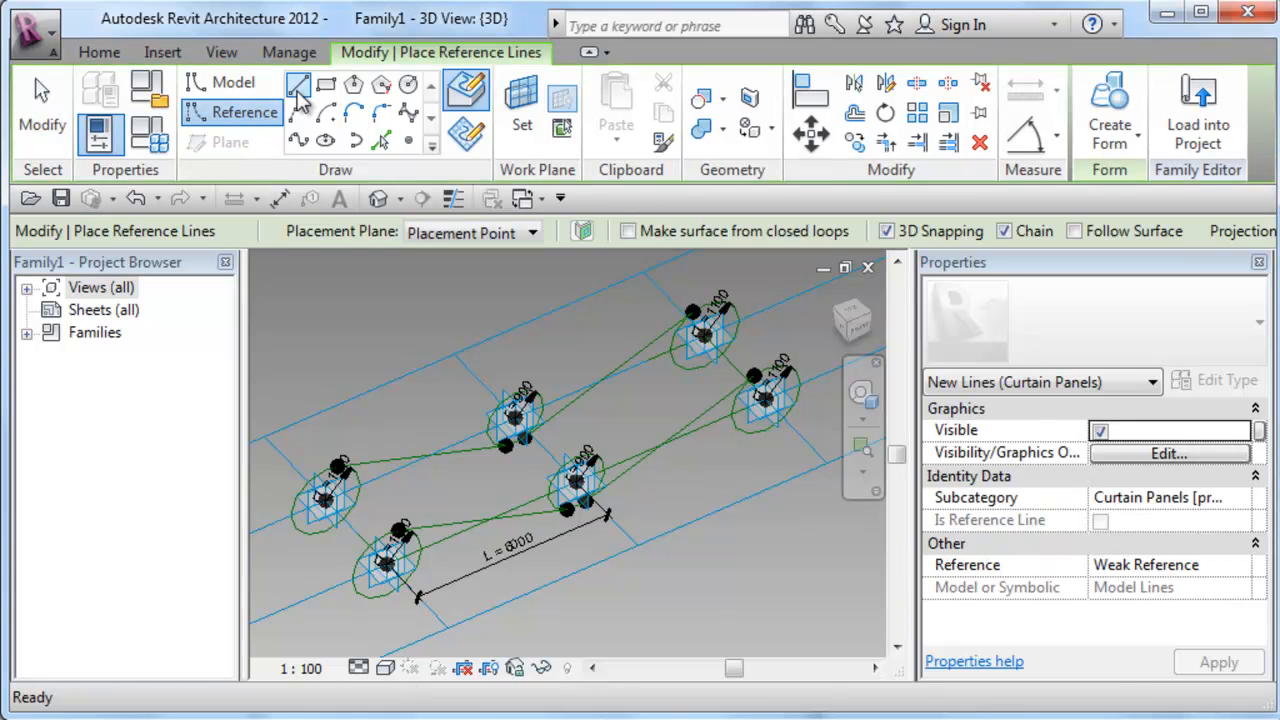
pyautogui.click(337, 465)
pyautogui.click(400, 531)
pyautogui.press('Escape')
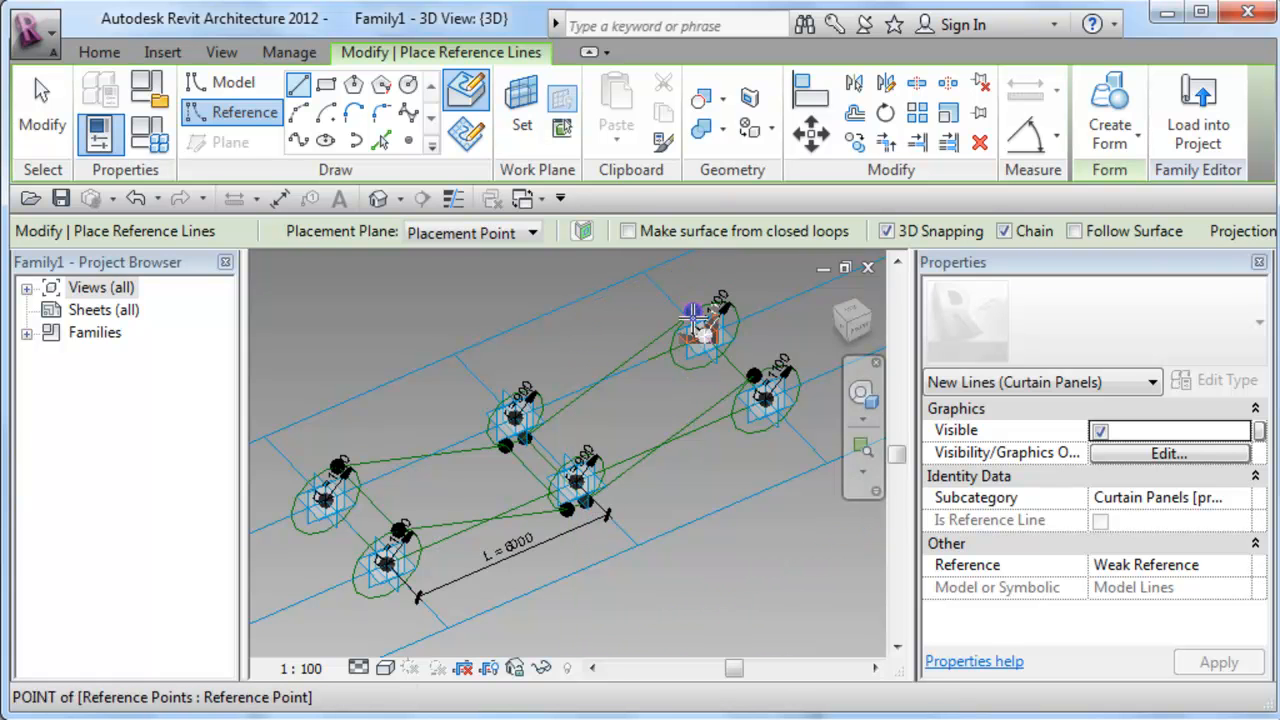
pyautogui.click(754, 376)
pyautogui.press('Escape')
pyautogui.press('Escape')
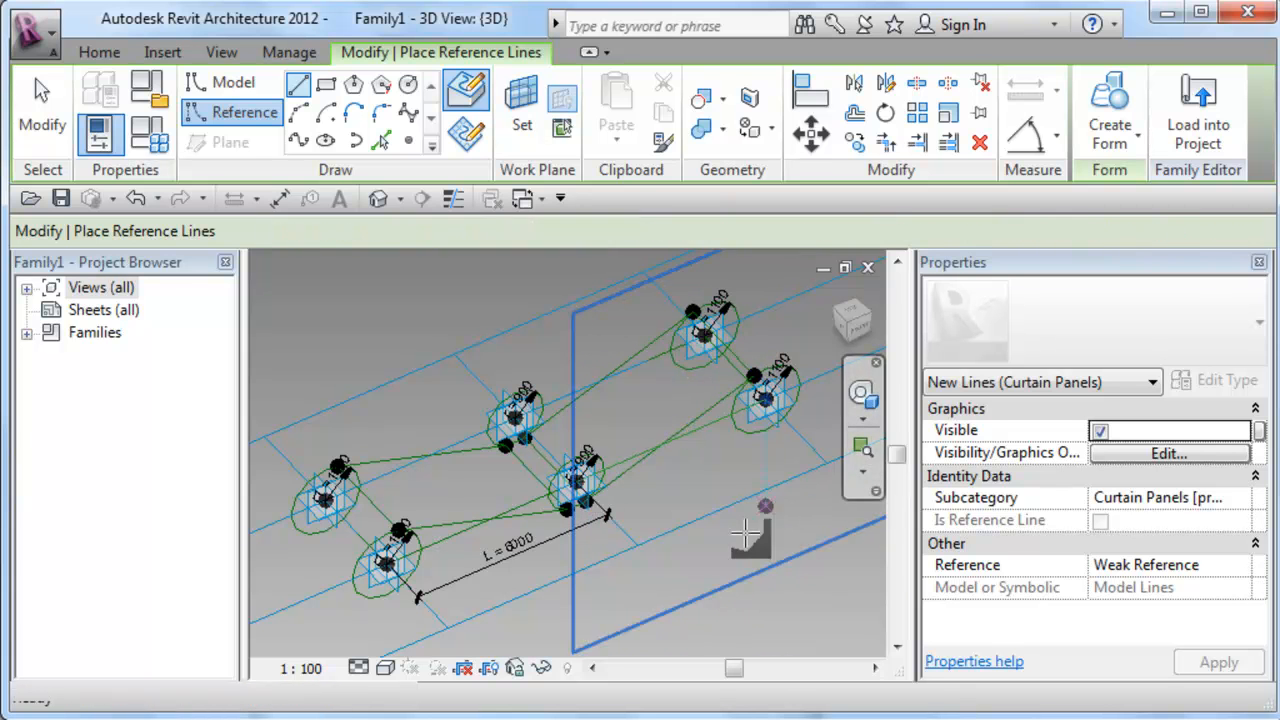
pyautogui.scroll(1, 578, 612)
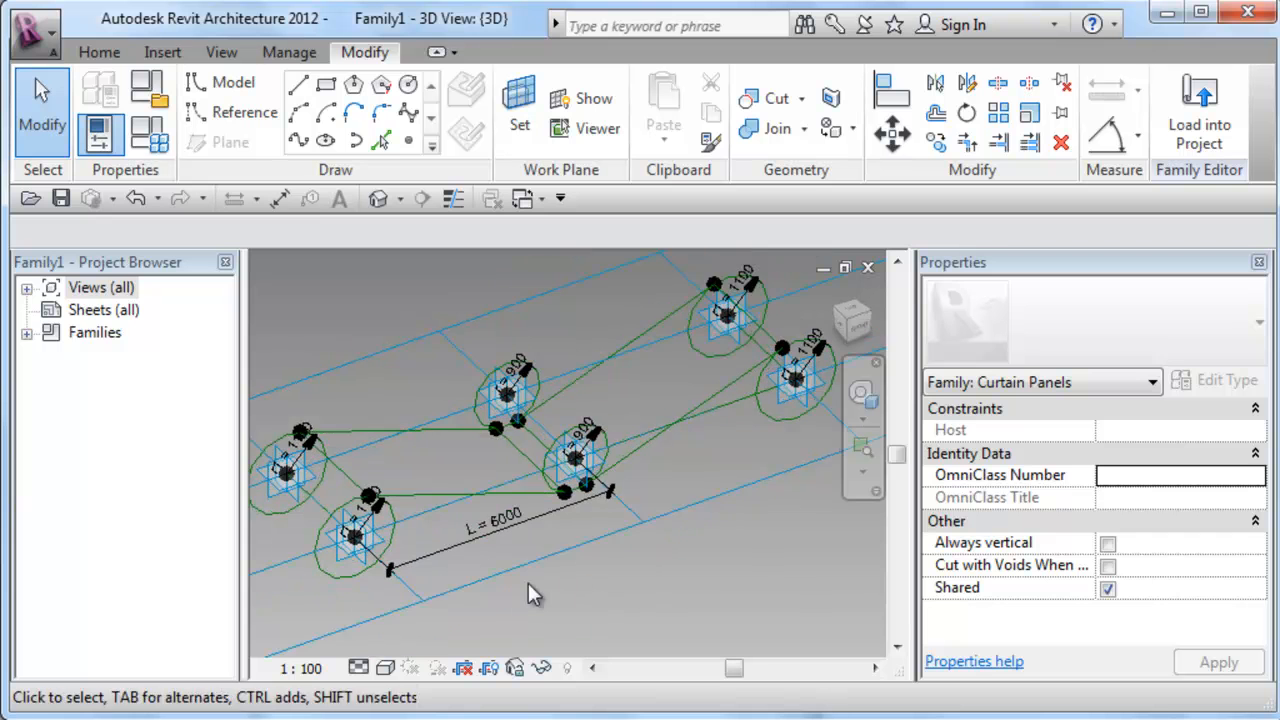
pyautogui.scroll(2, 592, 569)
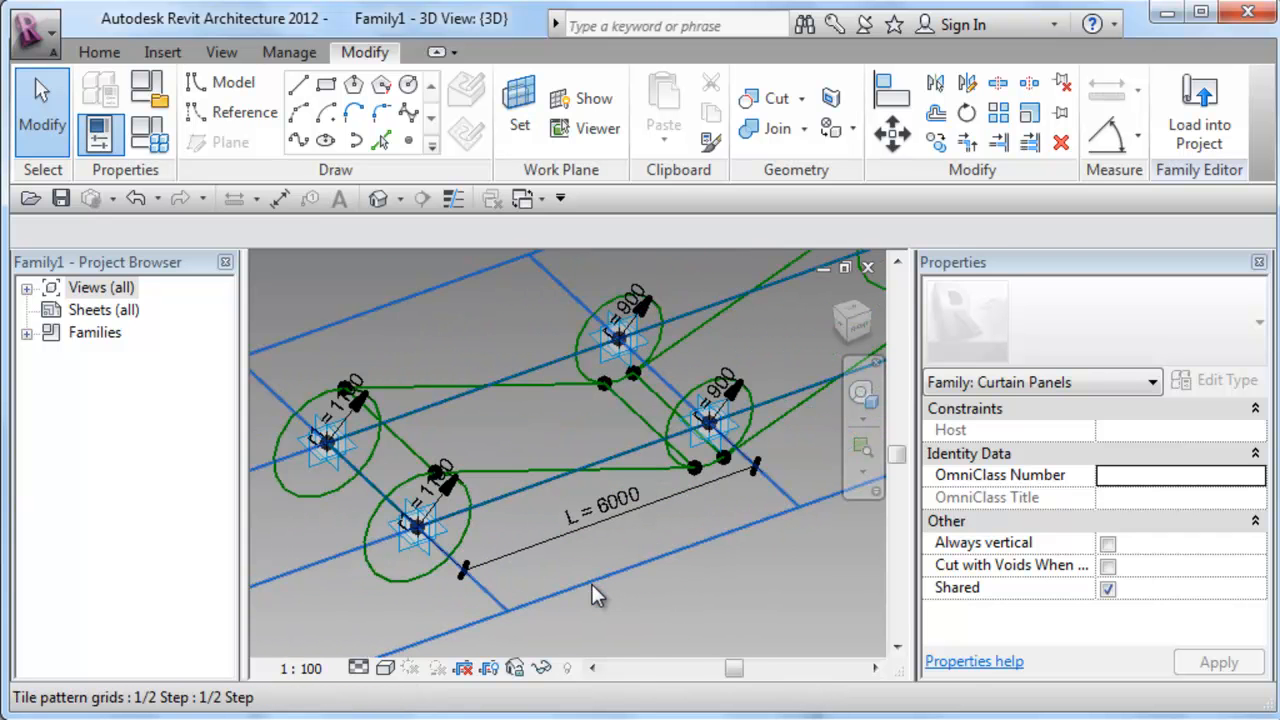